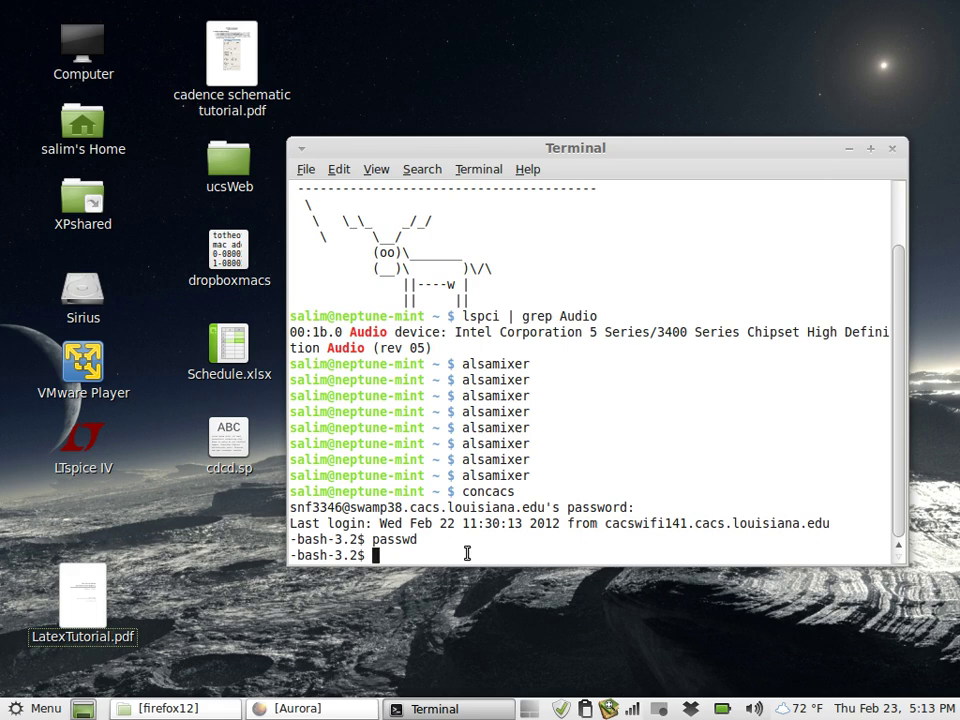
# Start a tcsh shell and change into CADwork/eece586-sp12/lab2
pyautogui.write('tcsh')
pyautogui.press('Return')
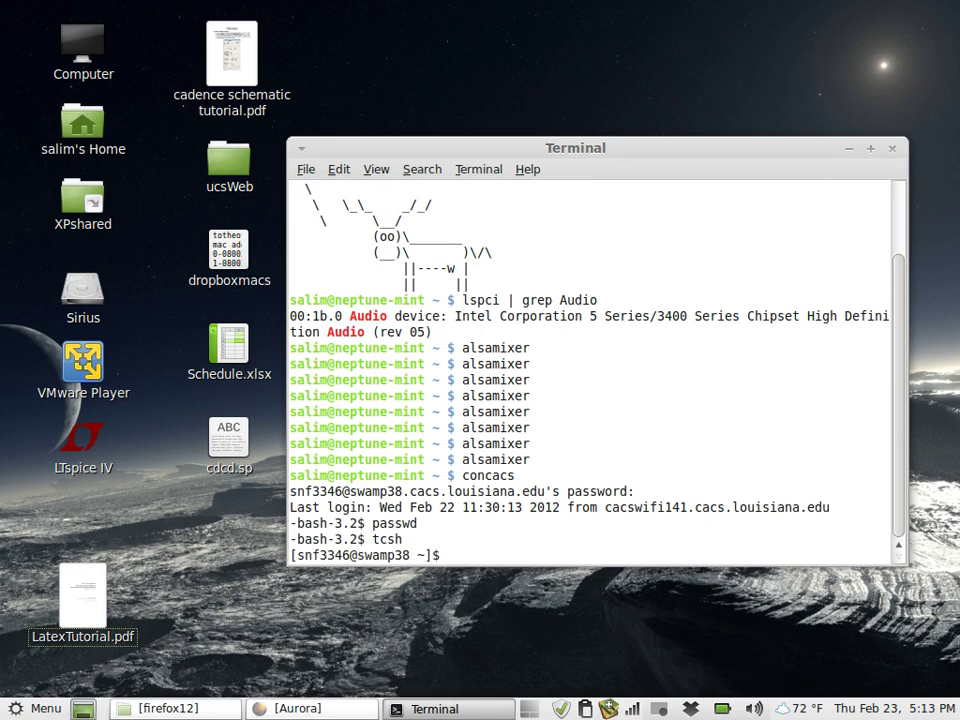
pyautogui.write('cd CA')
pyautogui.press('Tab')
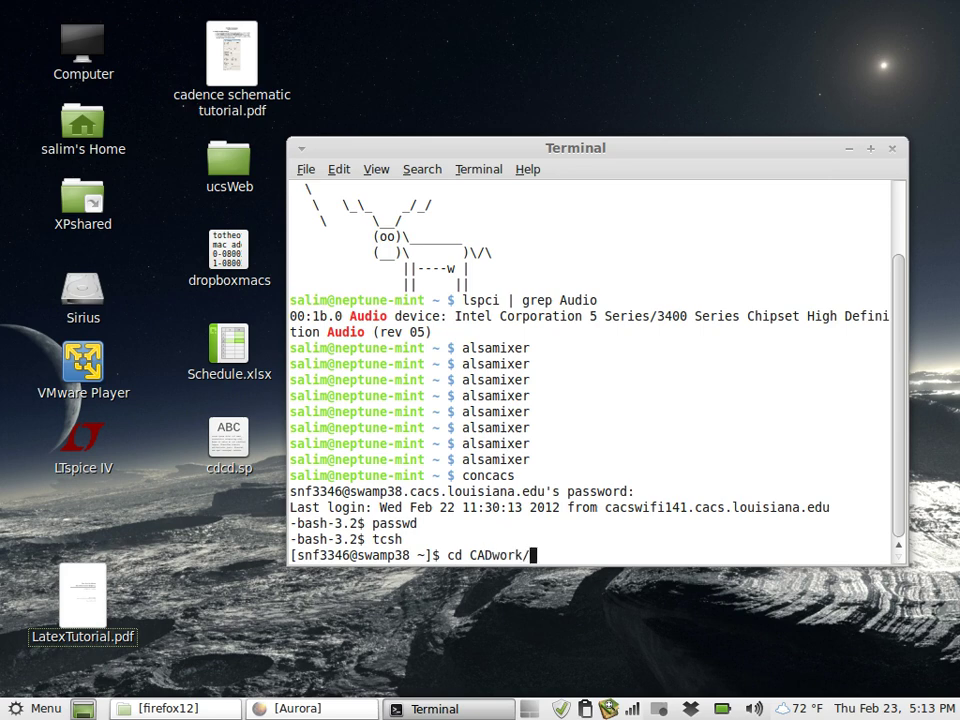
pyautogui.write('eece586')
pyautogui.press('Tab')
pyautogui.write('lab2')
pyautogui.press('Tab')
pyautogui.press('Return')
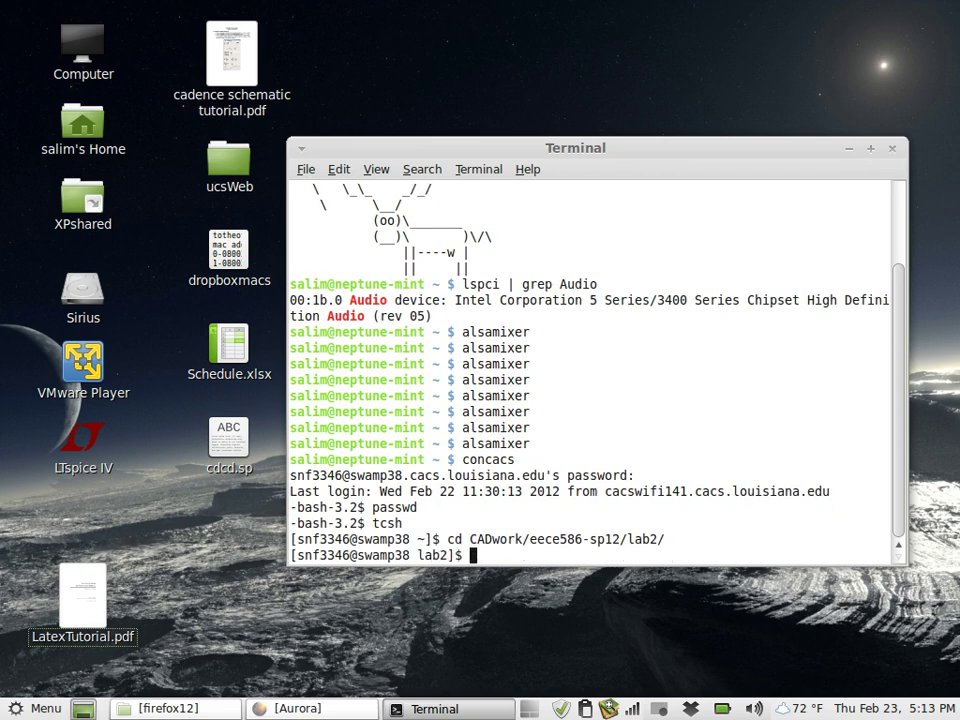
# Run cadsetup45, then launch Virtuoso in the background with 'virtuoso &'
pyautogui.write('cadsetup45')
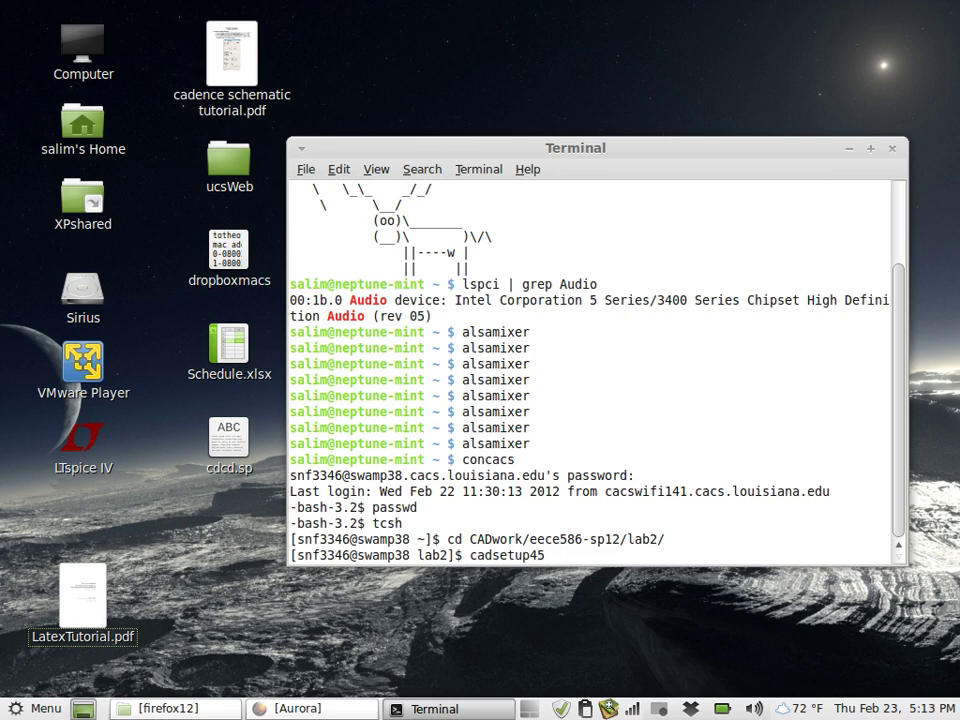
pyautogui.press('Return')
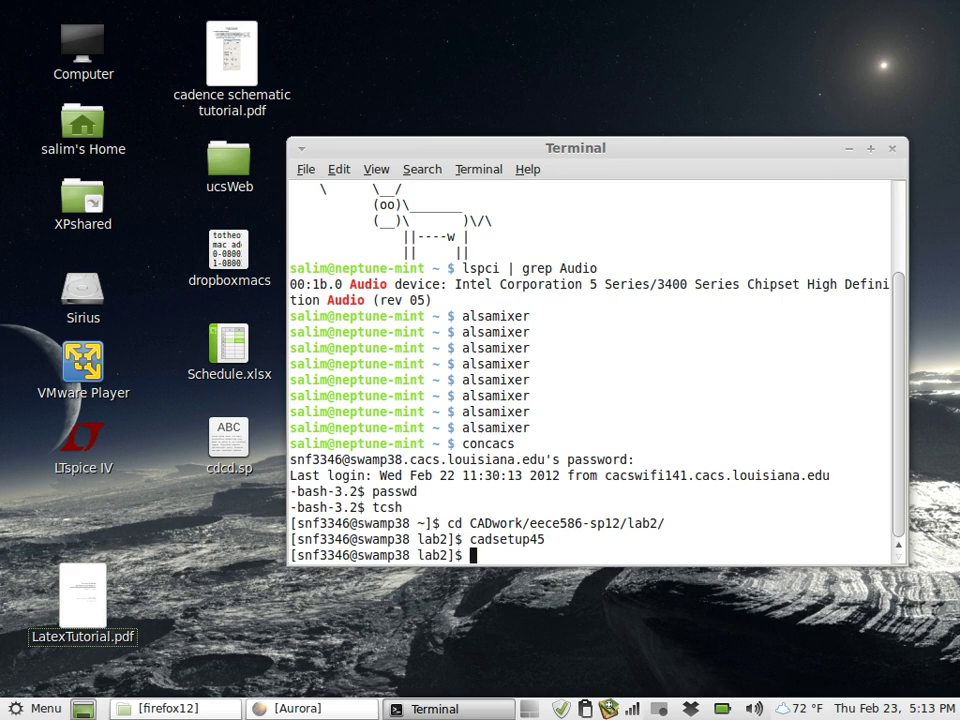
pyautogui.write('virtuoso')
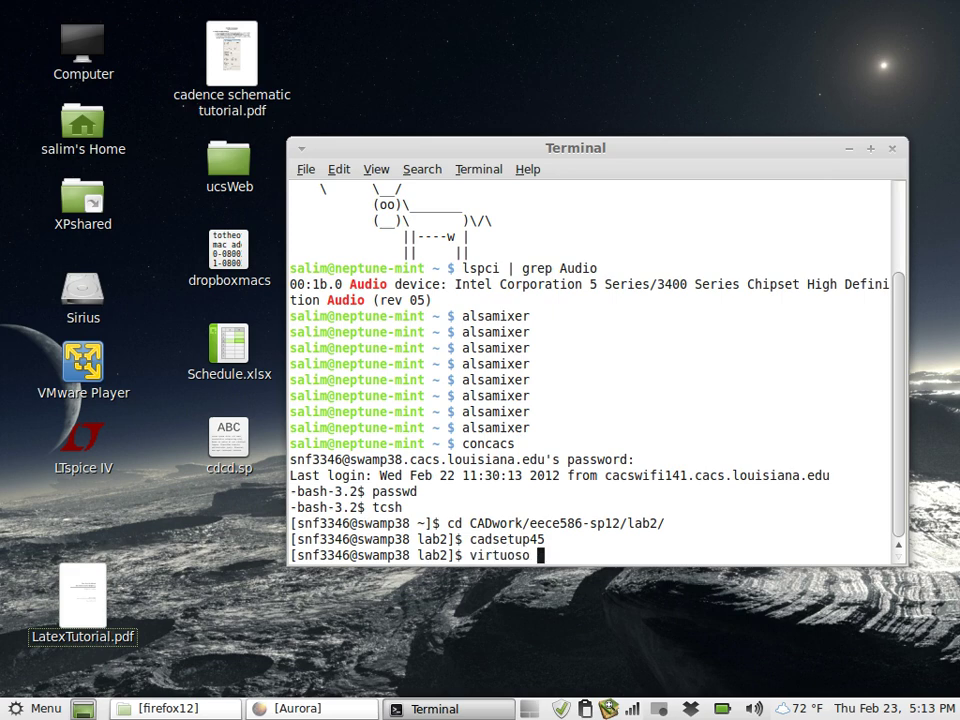
pyautogui.write(' &')
pyautogui.press('Return')
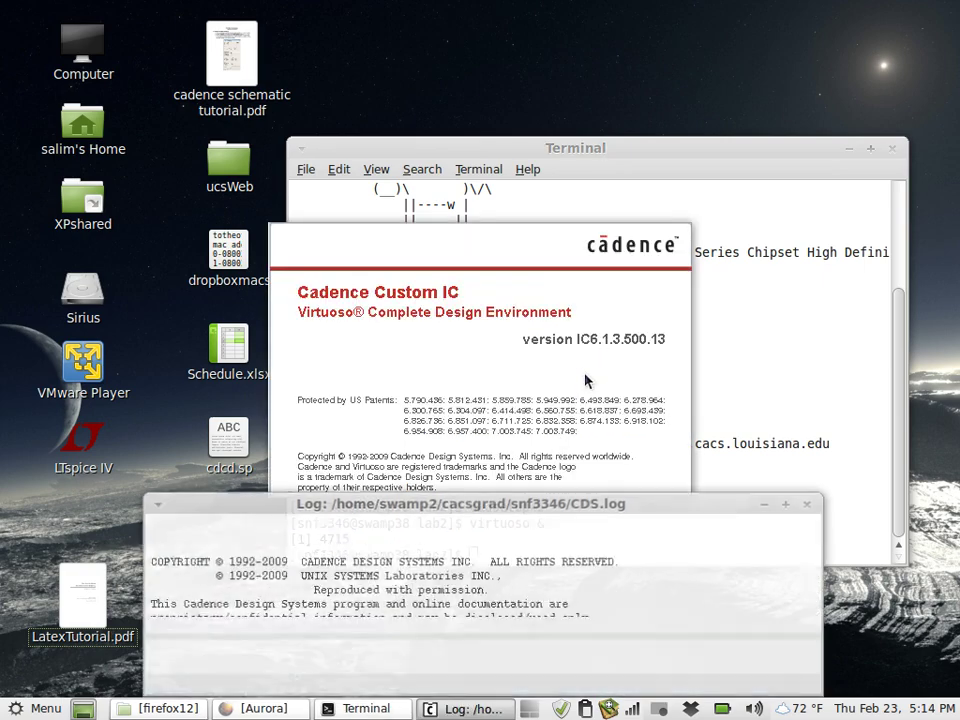
# Move the log and Library Manager windows aside and close the What's New notes
pyautogui.moveTo(585, 510); pyautogui.dragTo(551, 387)
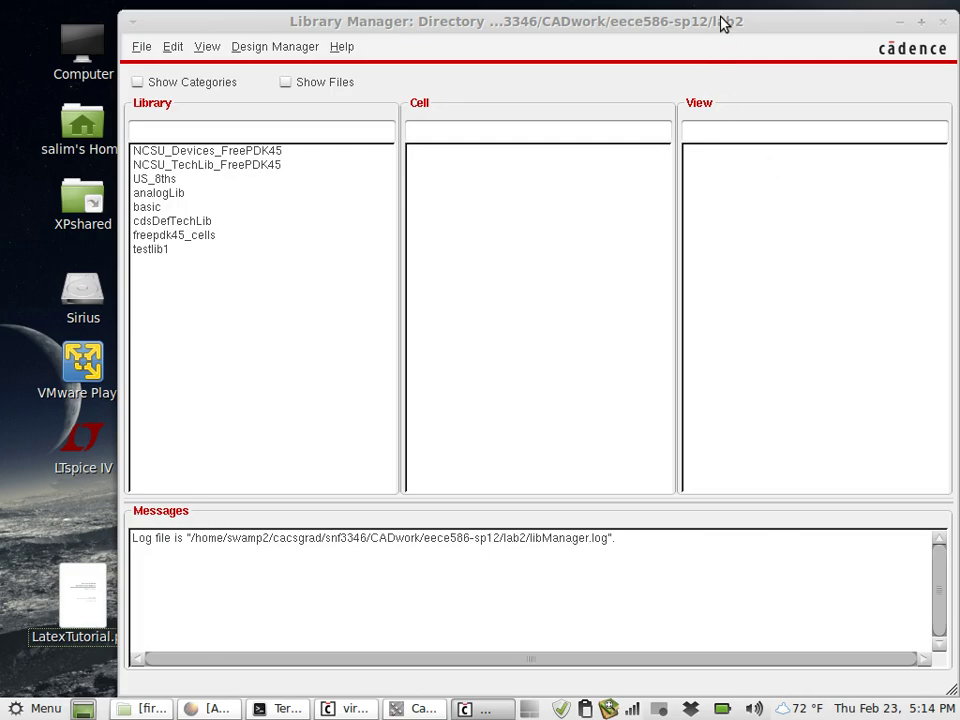
pyautogui.moveTo(720, 28); pyautogui.dragTo(869, 104)
pyautogui.click(225, 300)
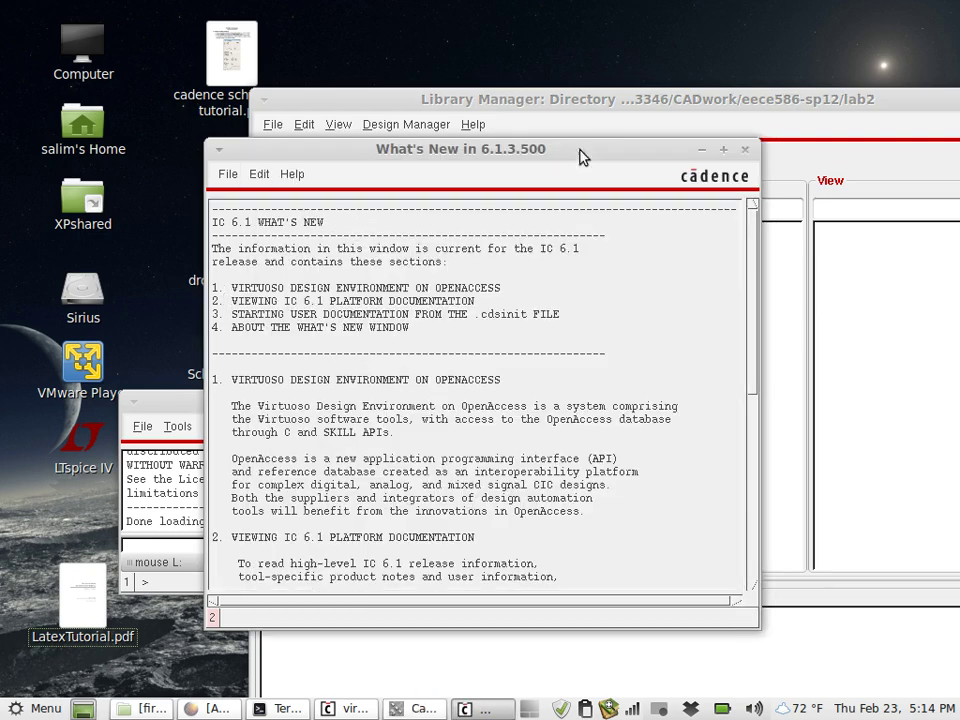
pyautogui.click(744, 150)
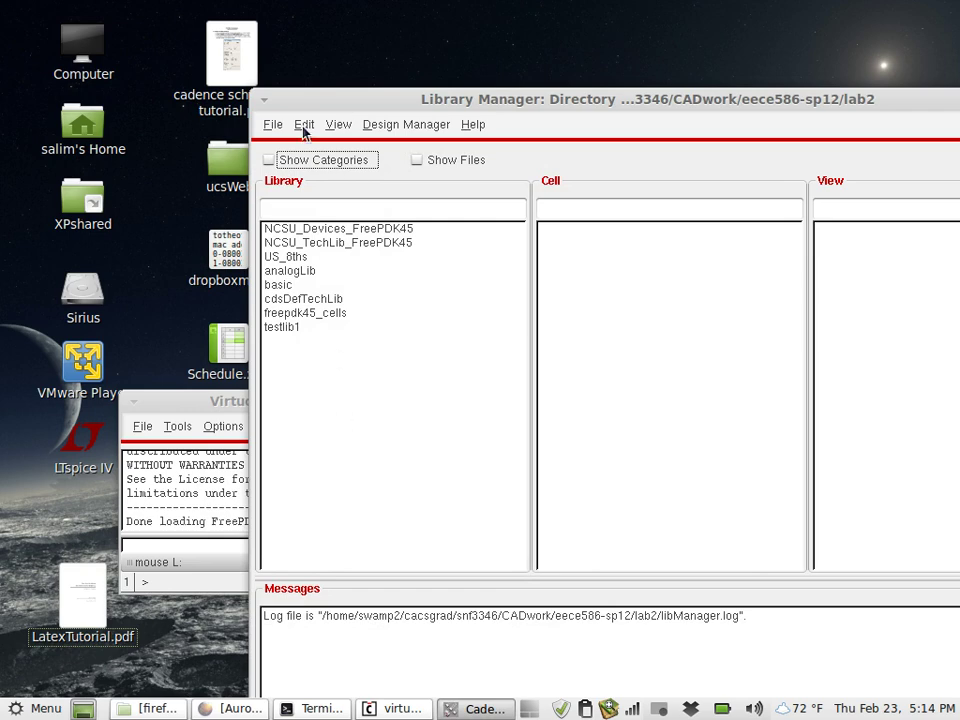
# Create a new library named lab2
pyautogui.click(274, 127)
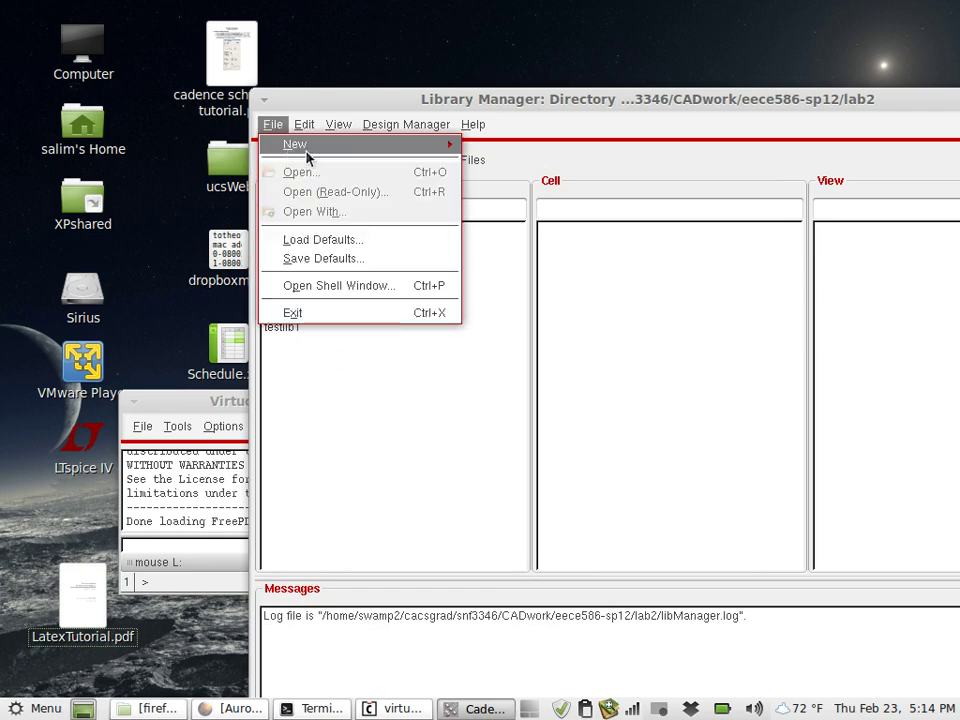
pyautogui.moveTo(416, 152)
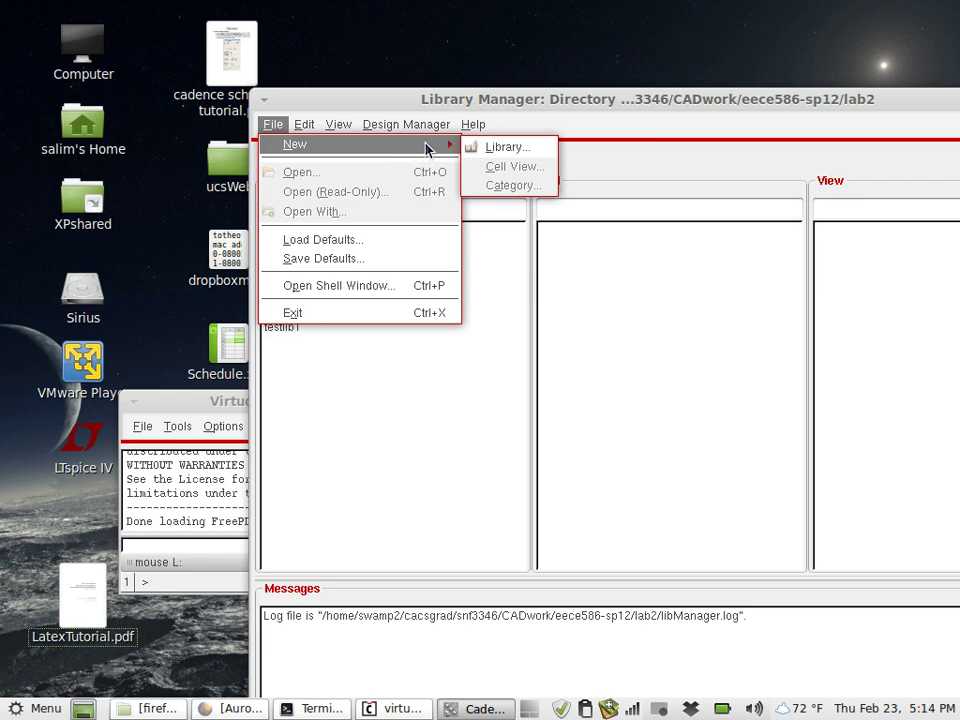
pyautogui.click(490, 150)
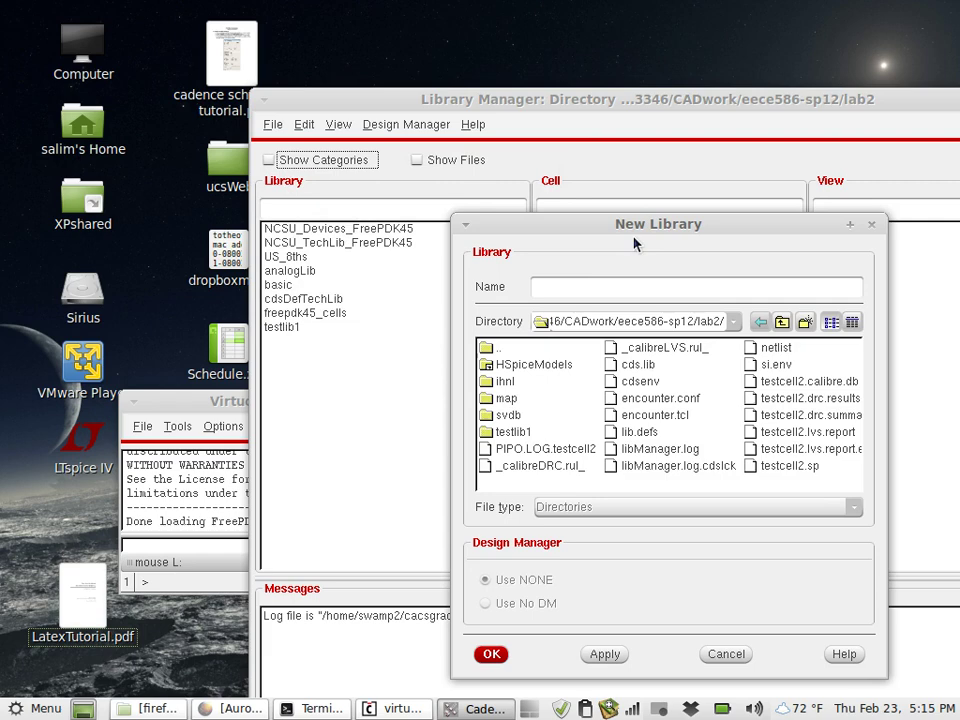
pyautogui.click(587, 286)
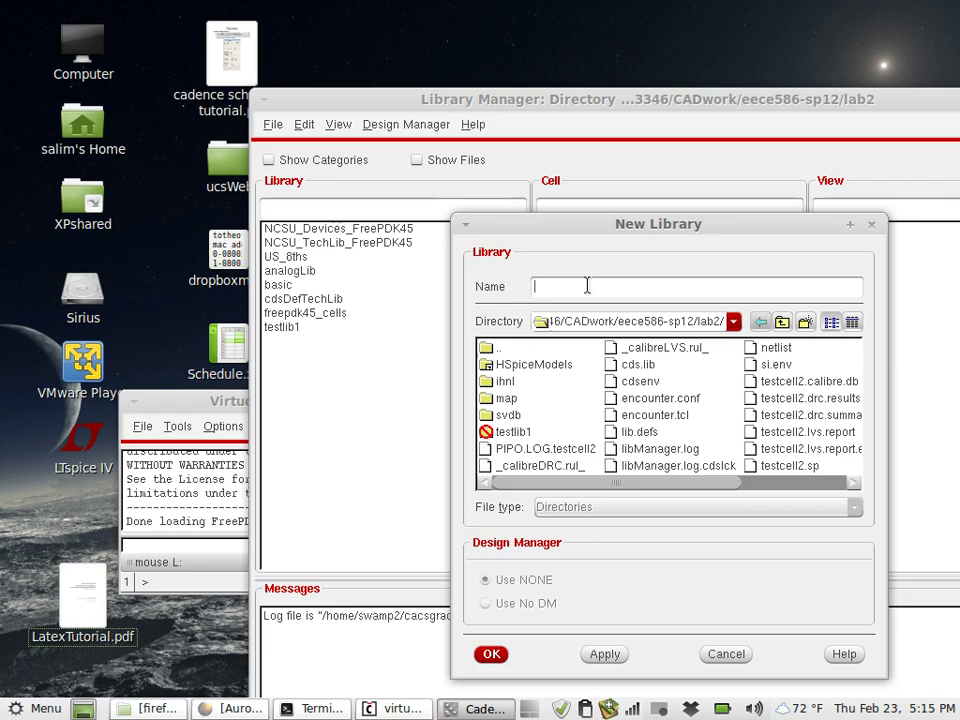
pyautogui.write('lab2')
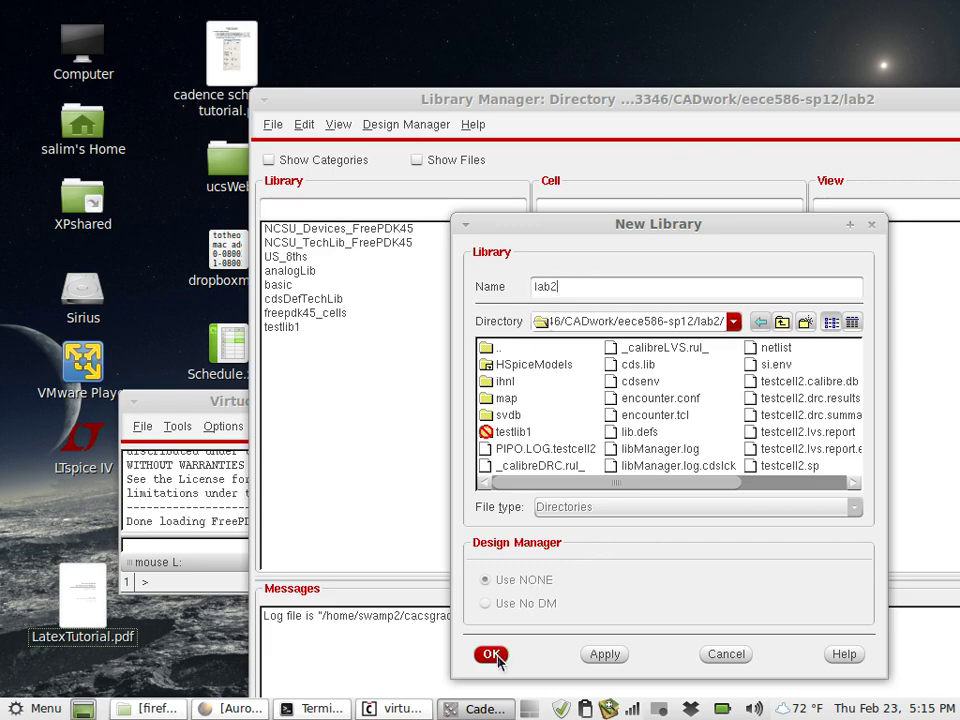
pyautogui.click(490, 654)
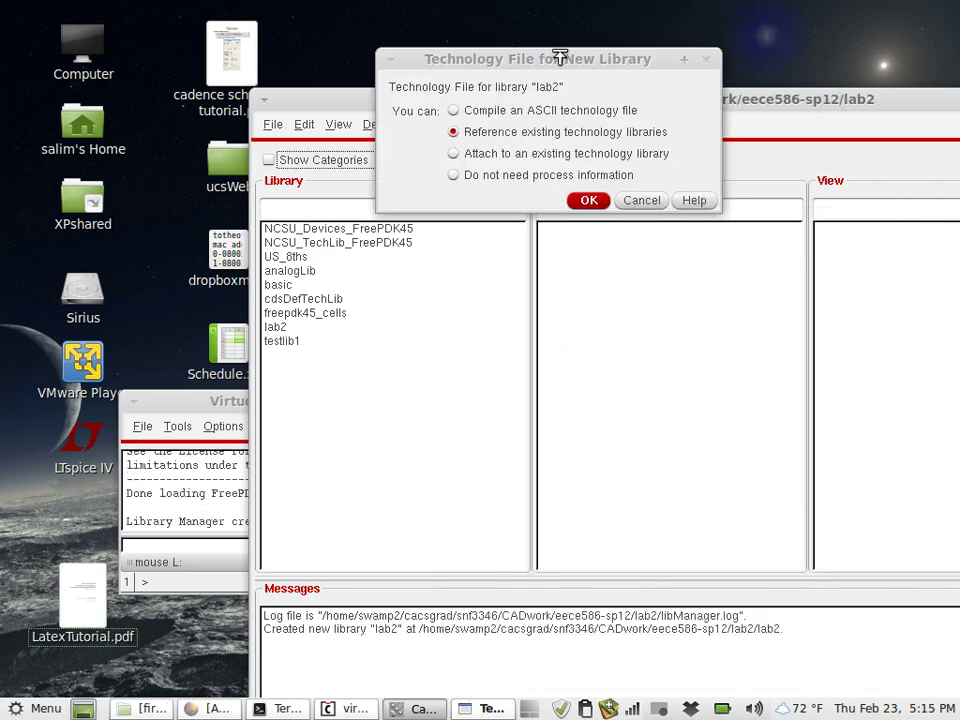
# Attach lab2 to the existing NCSU_TechLib_FreePDK45 technology library
pyautogui.moveTo(551, 60); pyautogui.dragTo(504, 112)
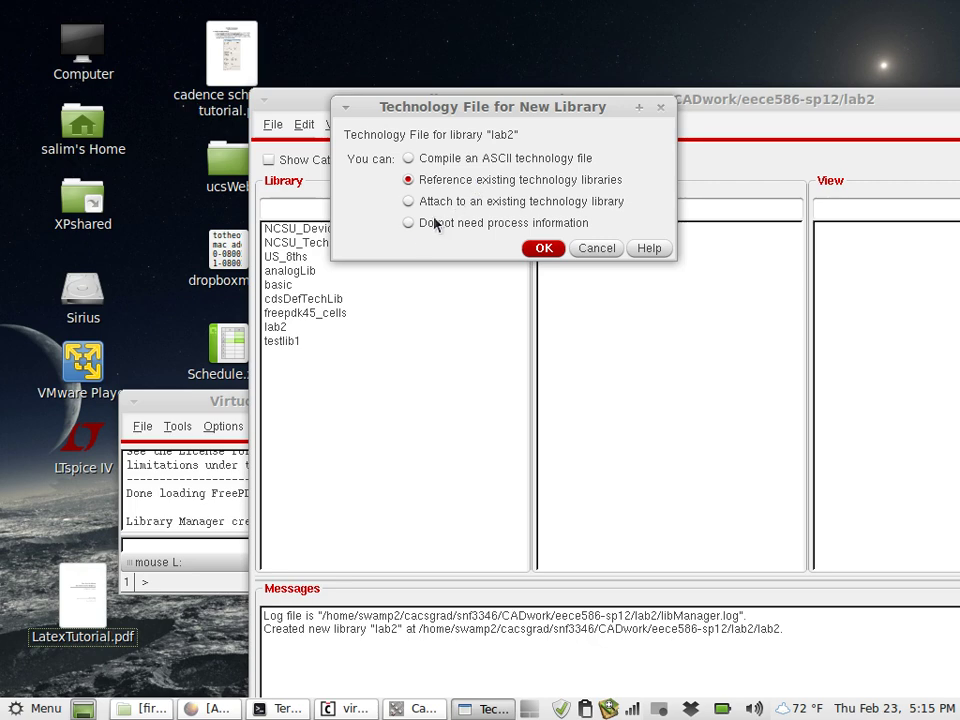
pyautogui.click(410, 202)
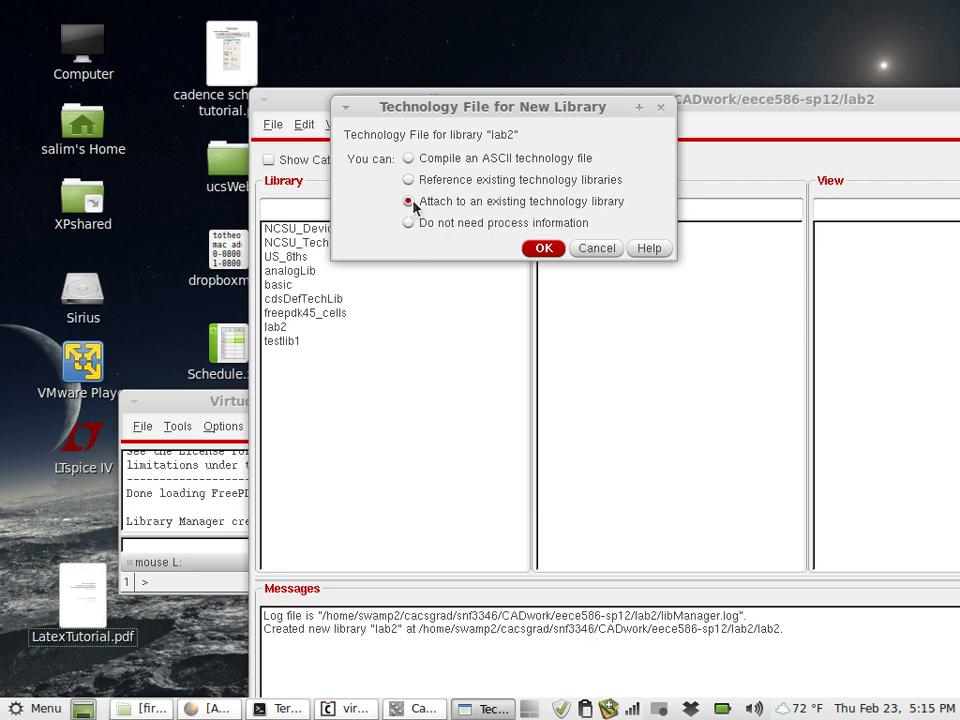
pyautogui.click(544, 248)
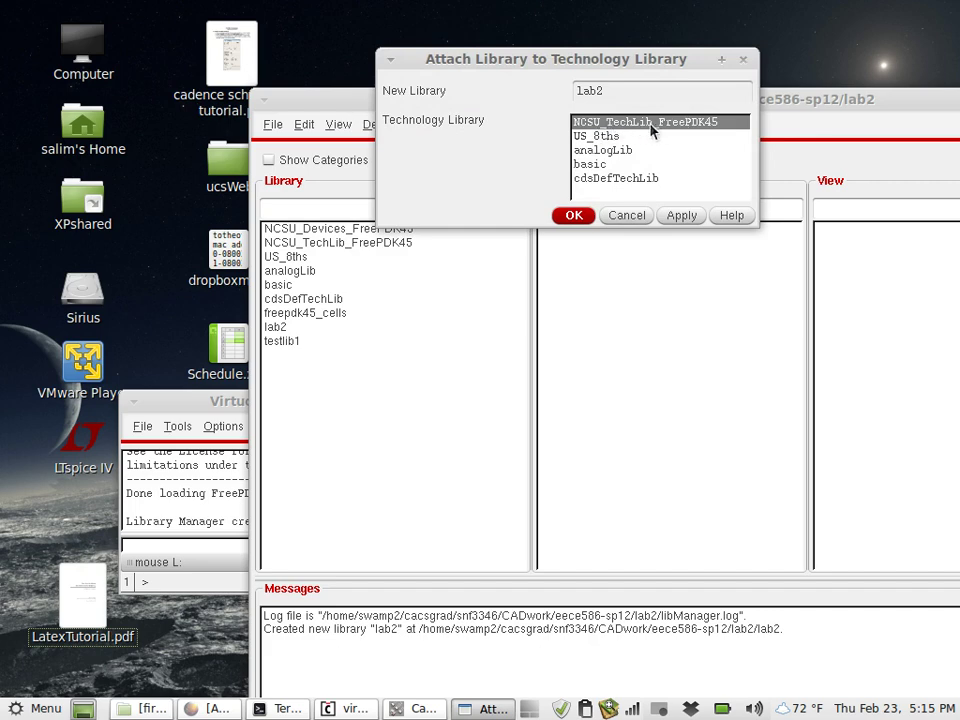
pyautogui.click(573, 217)
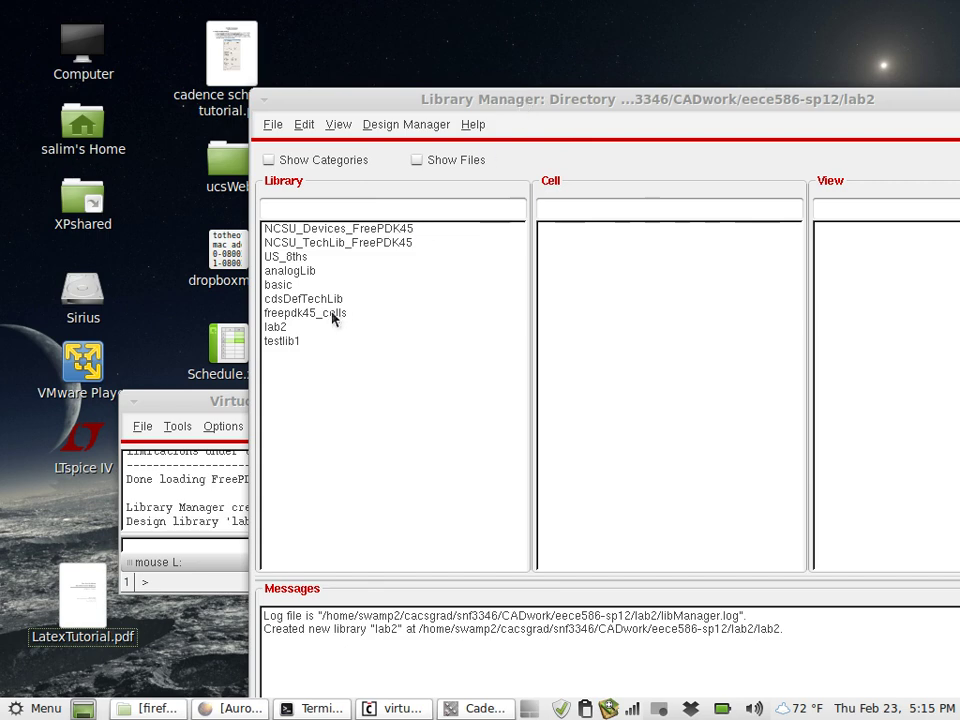
# Select the lab2 library and start a new cell view of type layout
pyautogui.click(283, 341)
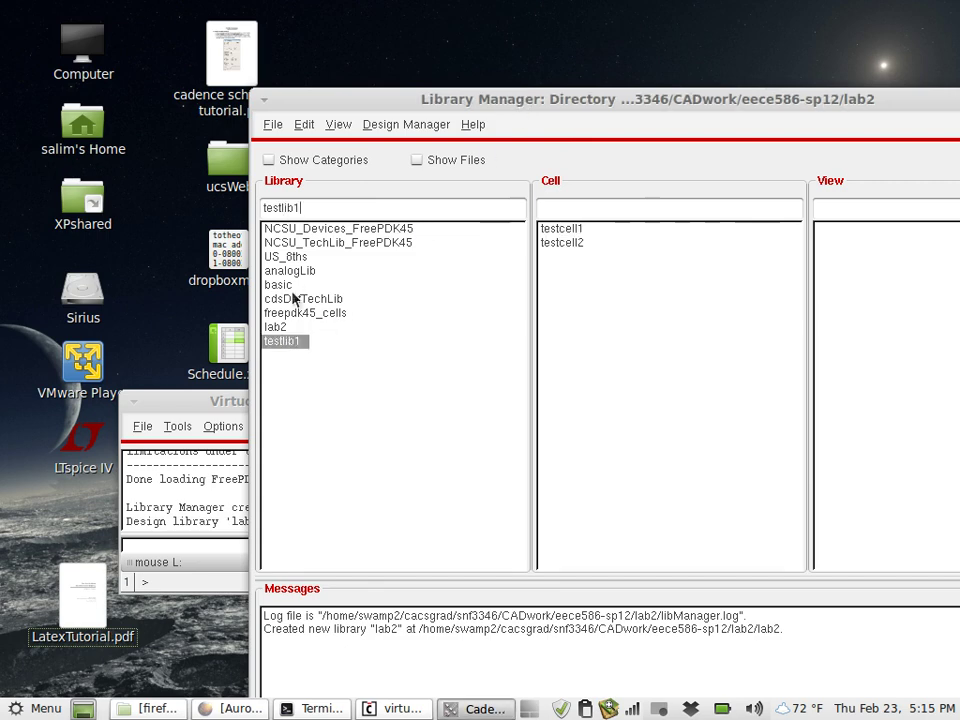
pyautogui.click(278, 327)
pyautogui.click(272, 124)
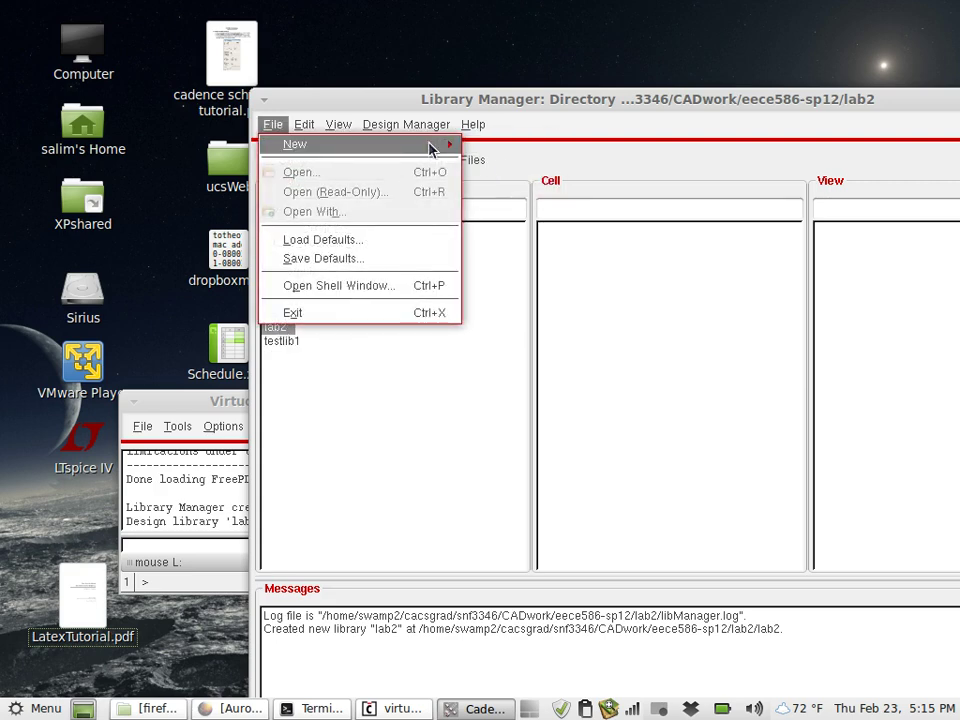
pyautogui.moveTo(428, 148)
pyautogui.click(504, 166)
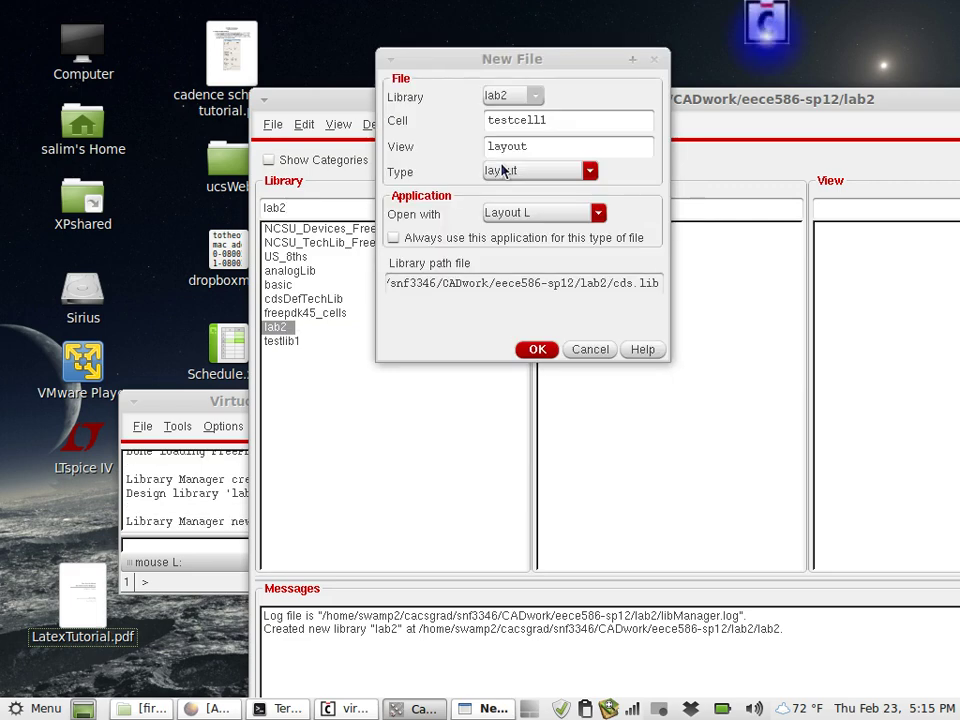
pyautogui.click(556, 170)
pyautogui.click(515, 214)
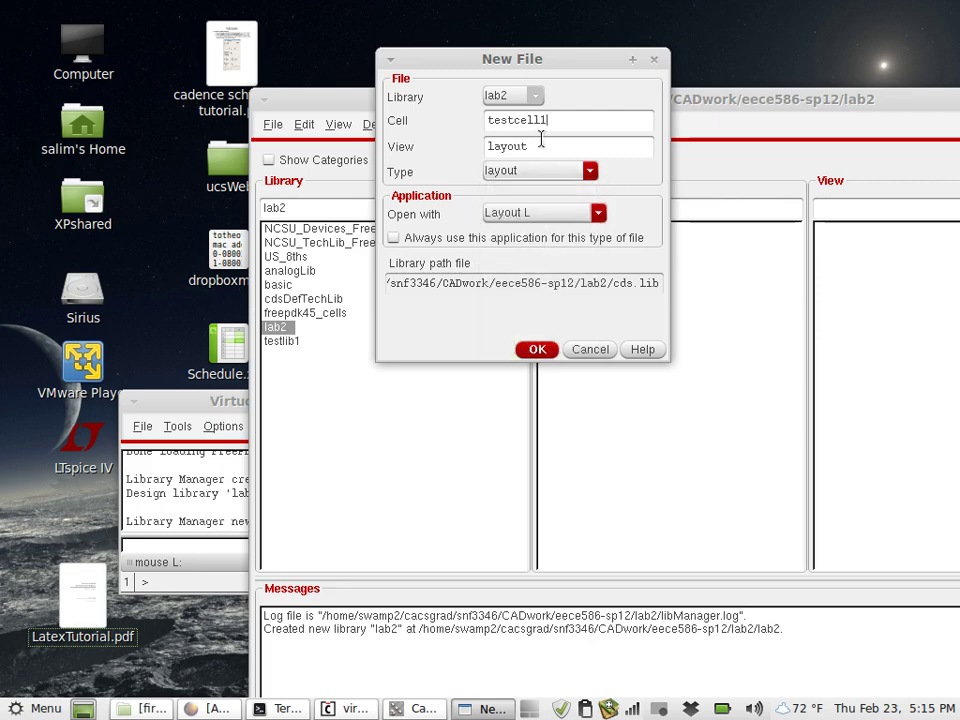
# Name the cell myinverter and create its layout view
pyautogui.moveTo(559, 118); pyautogui.dragTo(463, 120)
pyautogui.write('cel')
pyautogui.press('BackSpace')
pyautogui.press('BackSpace')
pyautogui.press('BackSpace')
pyautogui.press('BackSpace')
pyautogui.write('my')
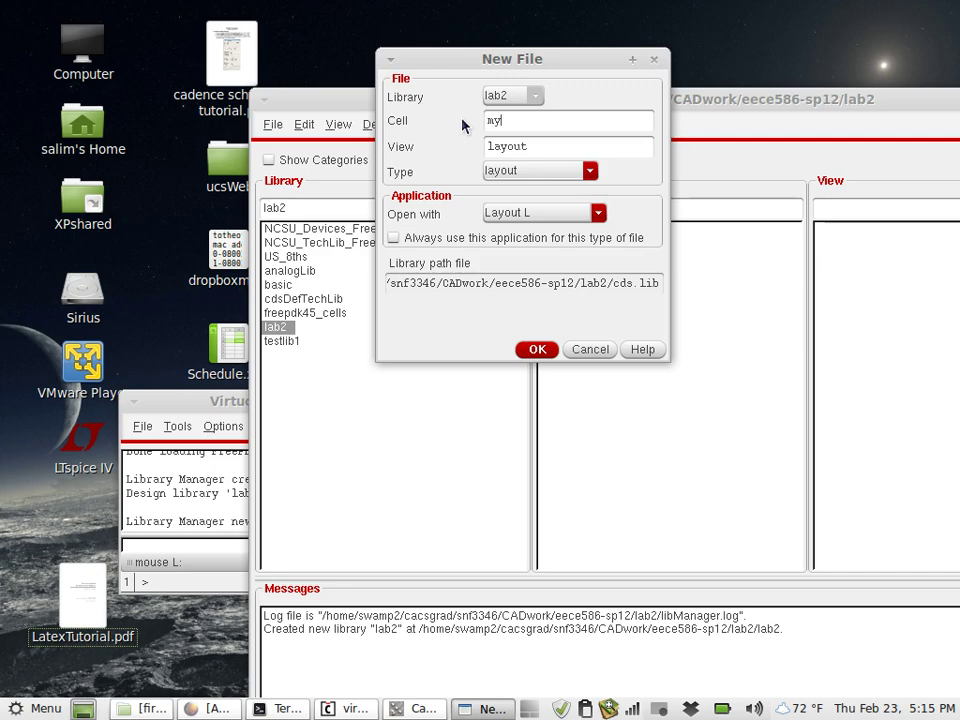
pyautogui.write('inverter')
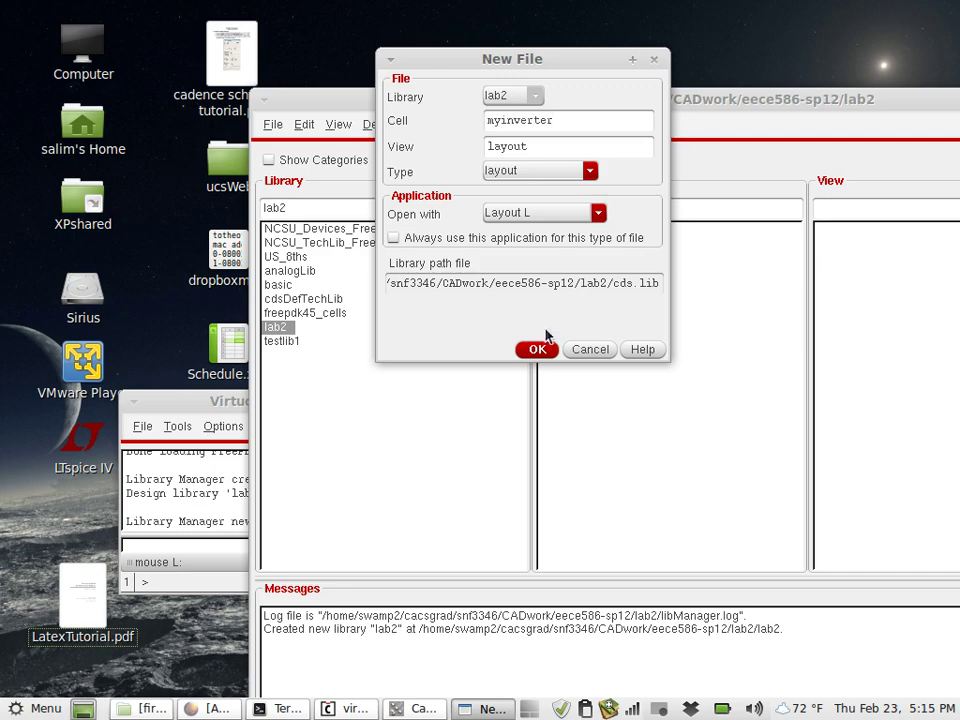
pyautogui.click(541, 347)
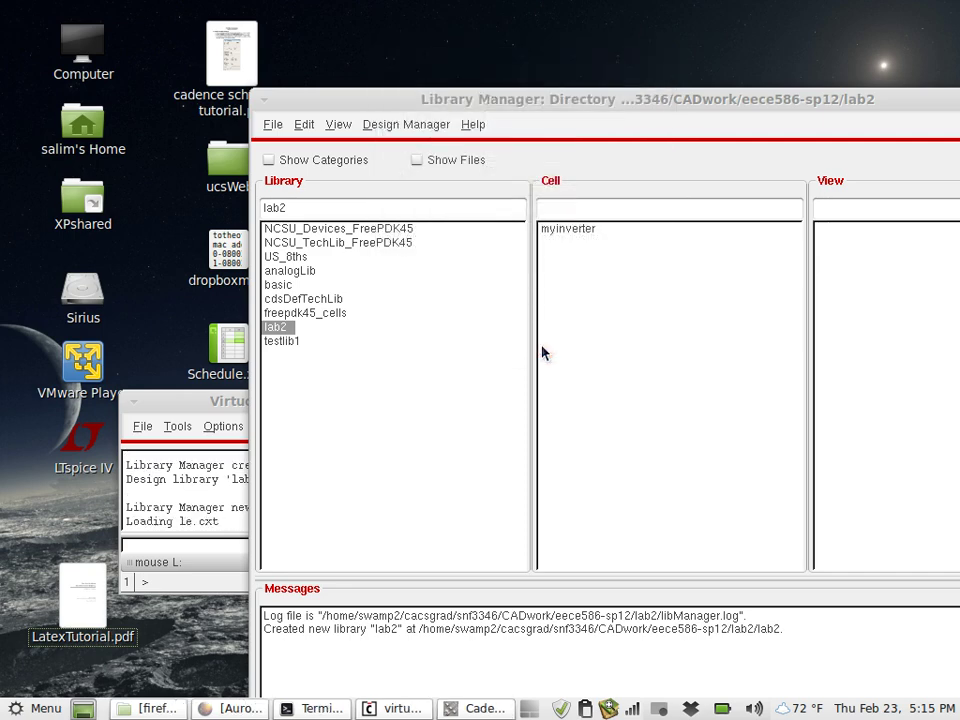
pyautogui.click(557, 230)
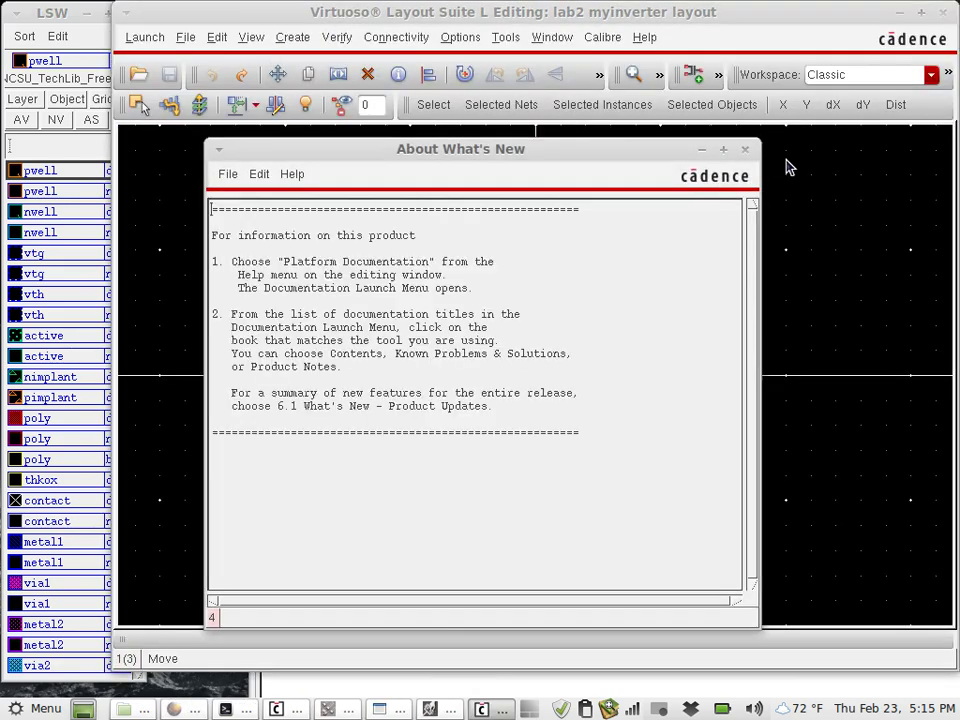
# Close the What's New notes and place the layout window and LSW side by side
pyautogui.click(745, 150)
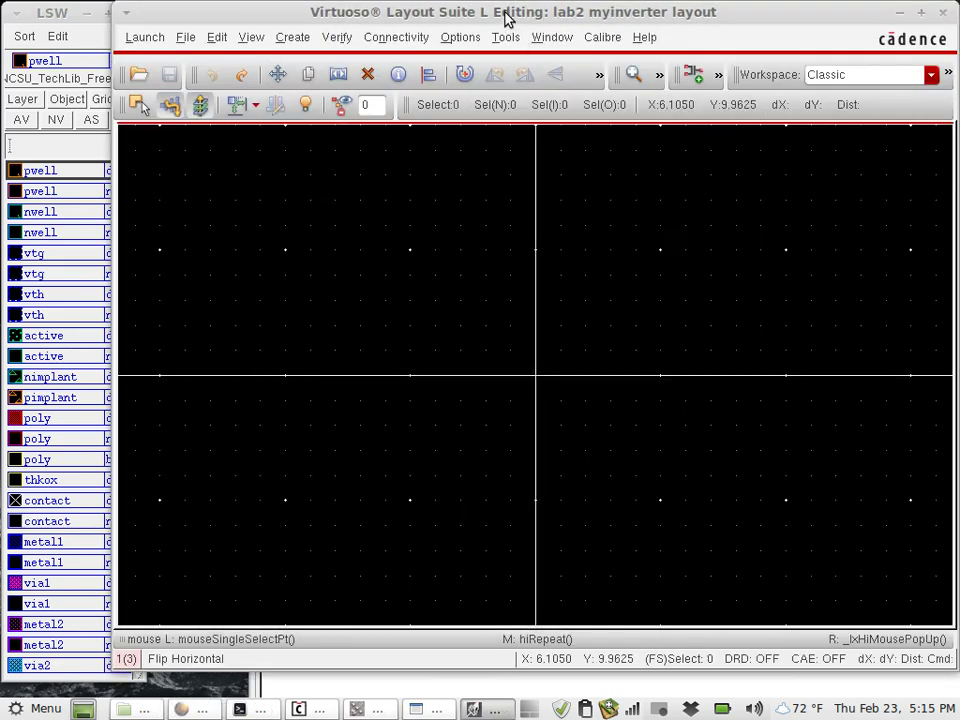
pyautogui.moveTo(507, 18); pyautogui.dragTo(554, 26)
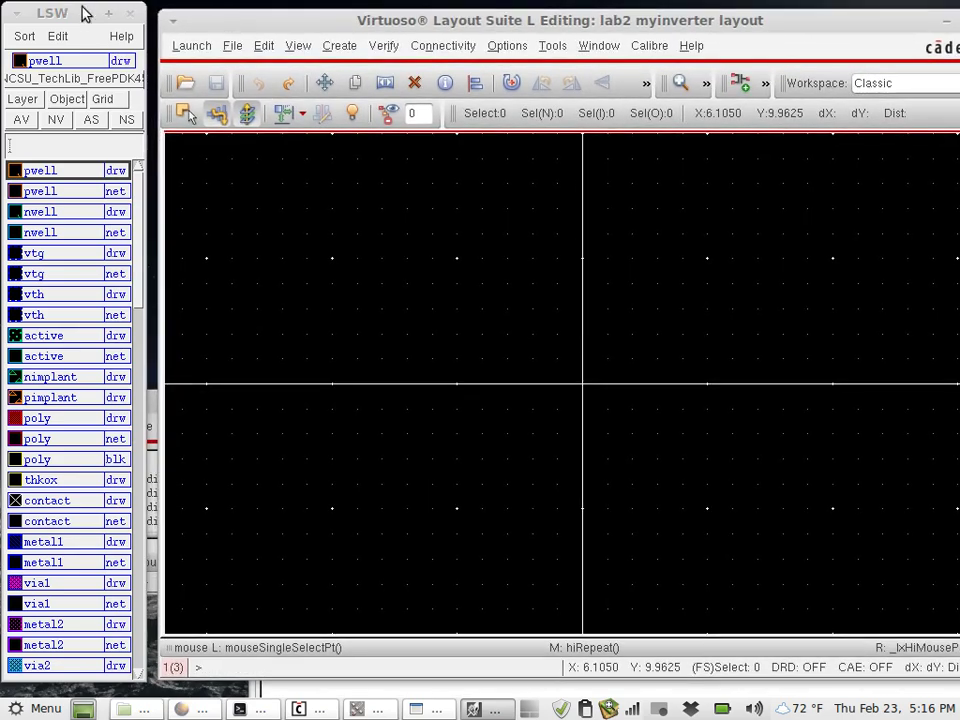
pyautogui.moveTo(83, 14); pyautogui.dragTo(130, 13)
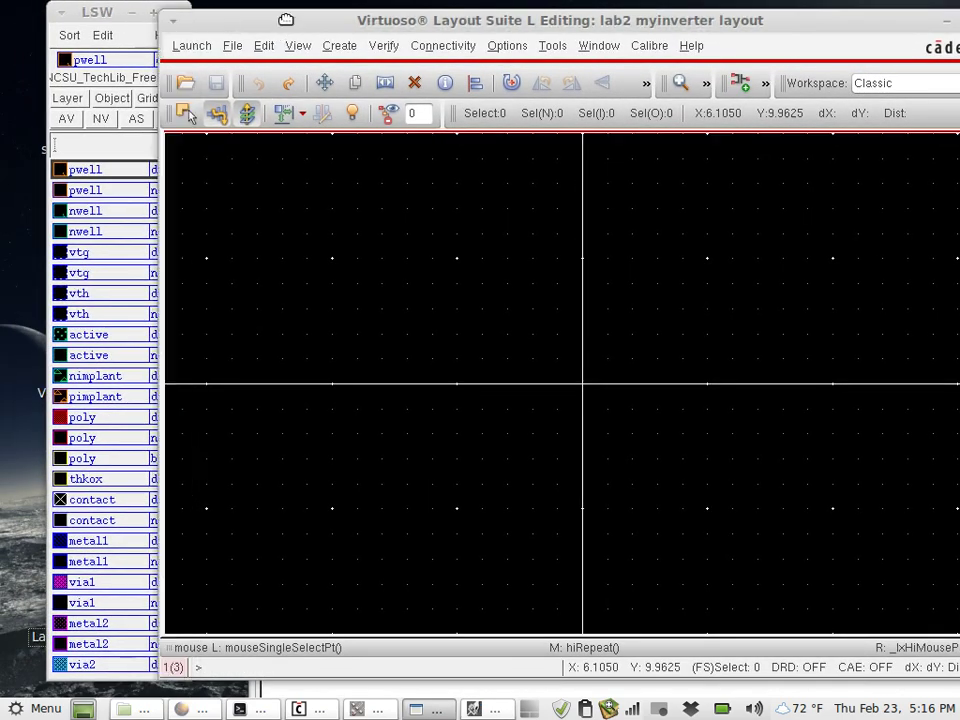
pyautogui.click(285, 19)
pyautogui.moveTo(285, 19); pyautogui.dragTo(339, 22)
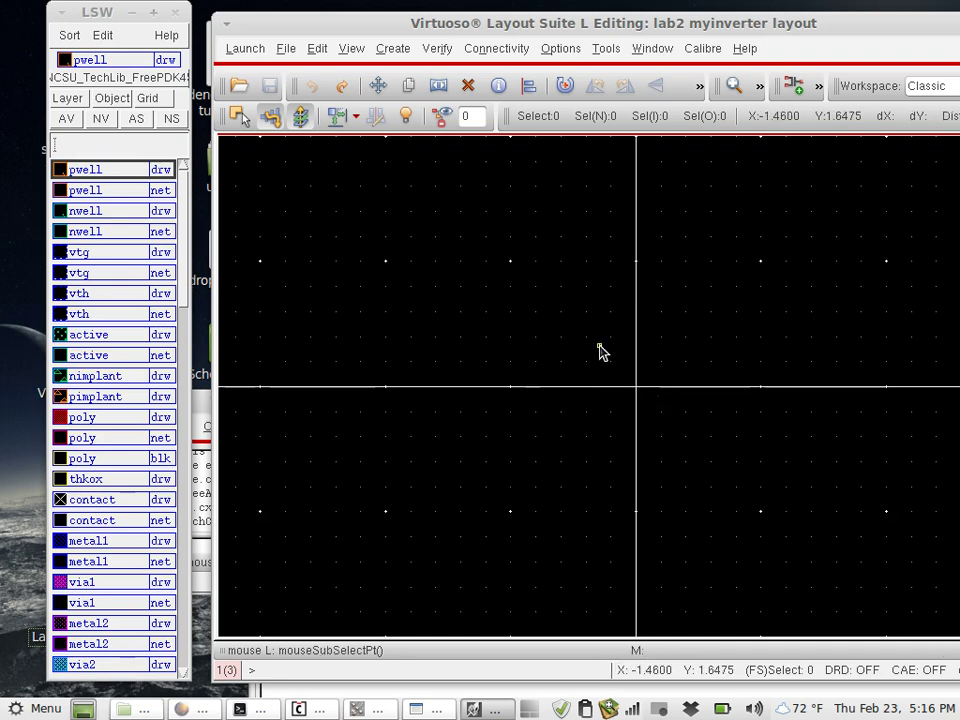
pyautogui.keyDown('ctrl'); pyautogui.scroll(2, 600, 350); pyautogui.keyUp('ctrl')
pyautogui.keyDown('ctrl'); pyautogui.scroll(5, 600, 350); pyautogui.keyUp('ctrl')
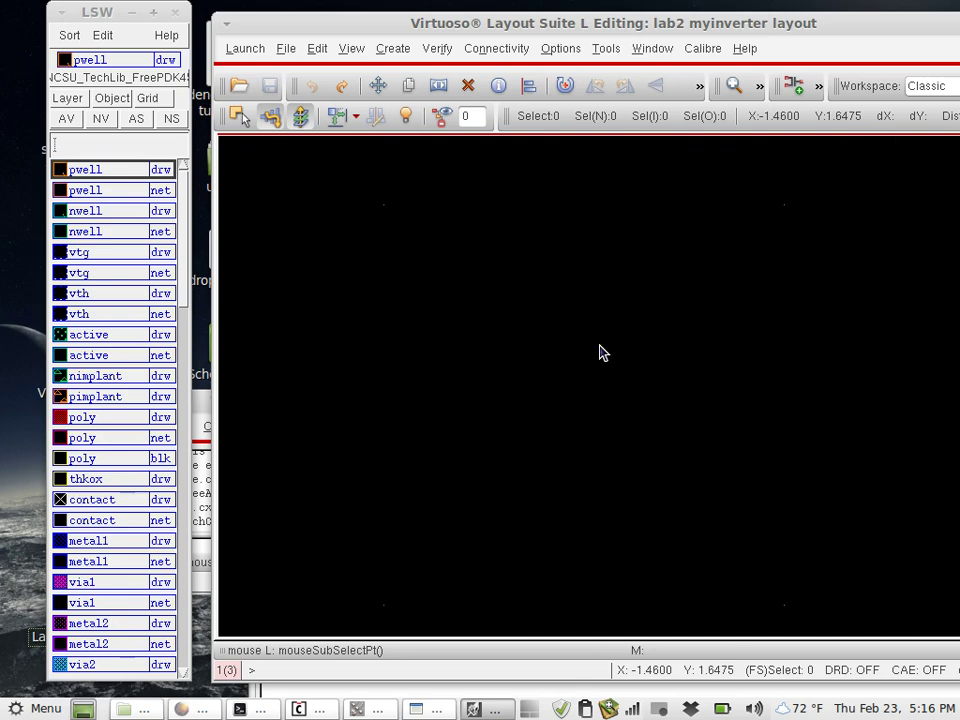
pyautogui.keyDown('ctrl'); pyautogui.scroll(-4, 600, 352); pyautogui.keyUp('ctrl')
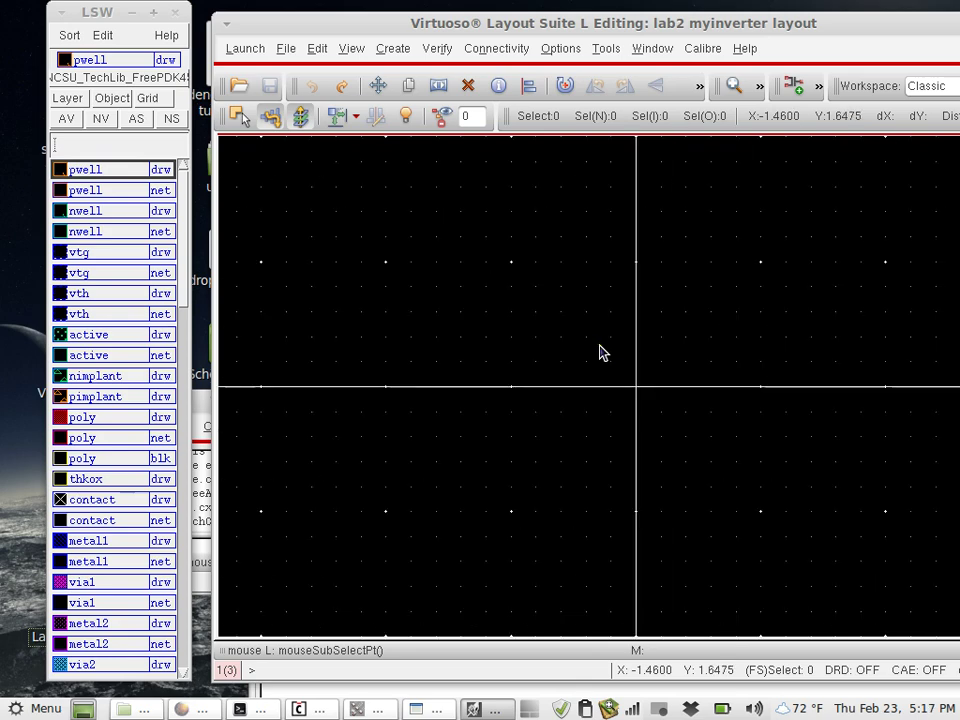
# Set minor spacing and X and Y snap spacing to 0.025 in Display Options
pyautogui.click(598, 56)
pyautogui.click(496, 48)
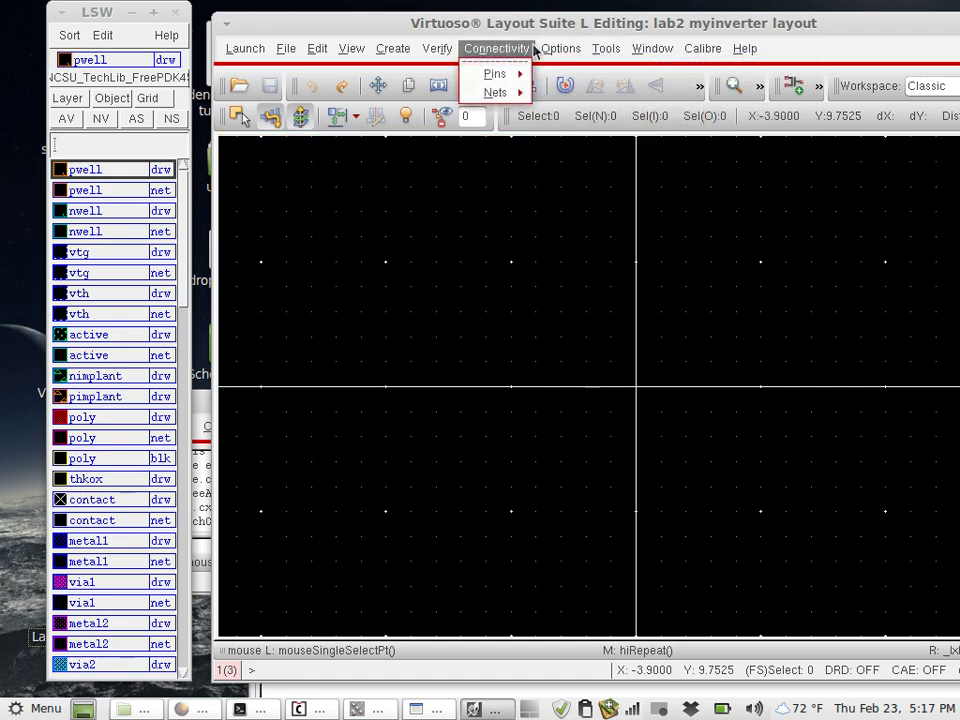
pyautogui.click(564, 76)
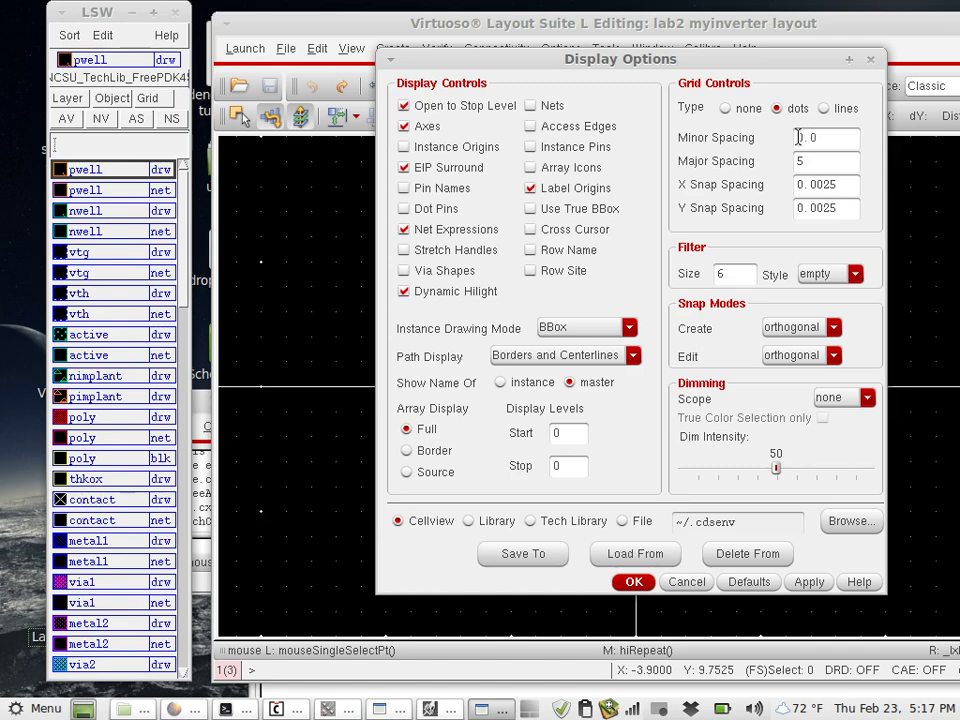
pyautogui.write('25')
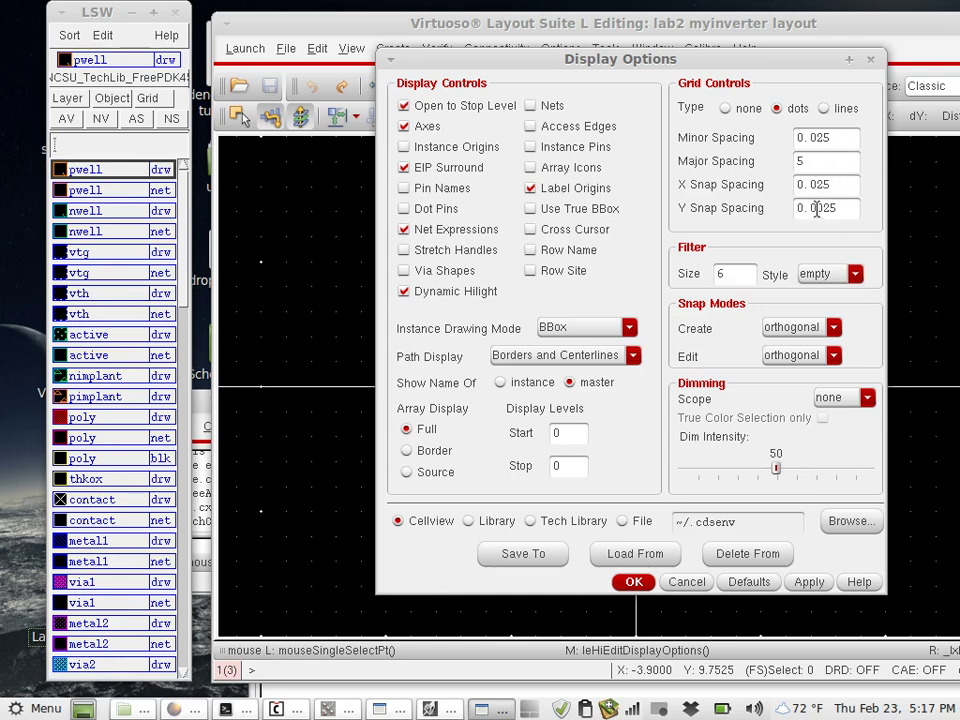
pyautogui.click(818, 207)
pyautogui.press('BackSpace')
pyautogui.click(638, 580)
# Zoom in and out to inspect the new 0.025 grid before revisiting display settings
pyautogui.scroll(1, 619, 446)
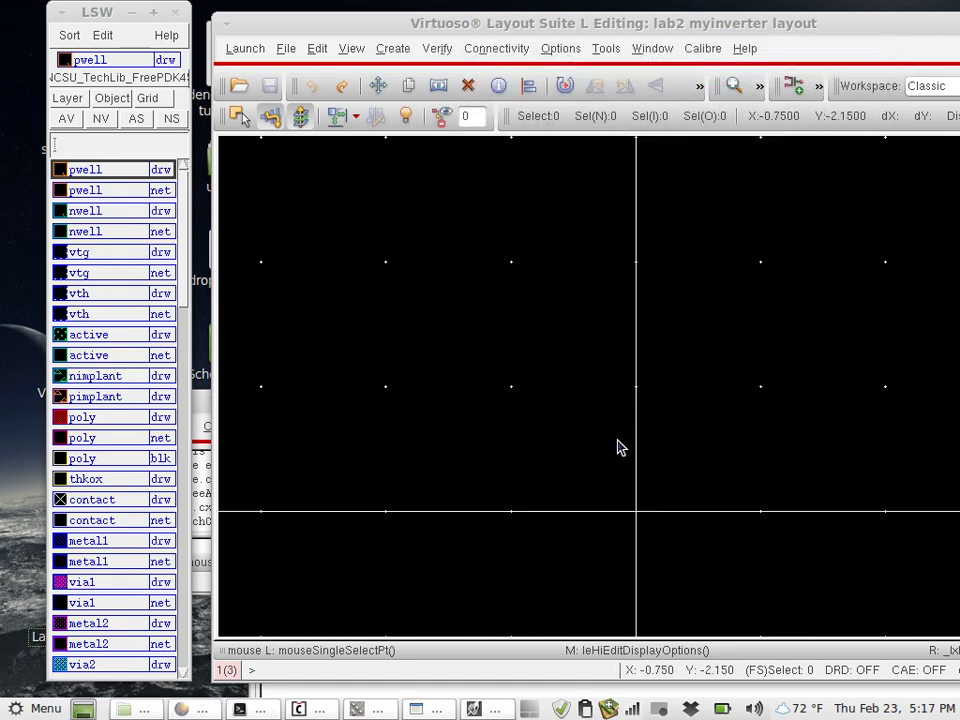
pyautogui.keyDown('ctrl'); pyautogui.scroll(1, 619, 446); pyautogui.keyUp('ctrl')
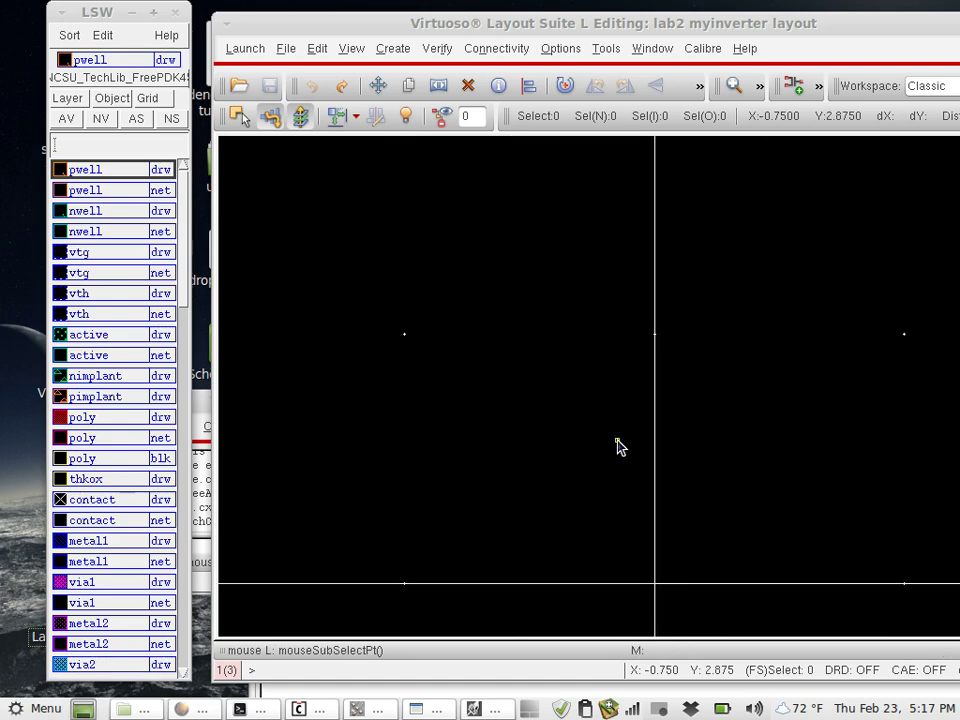
pyautogui.keyDown('ctrl'); pyautogui.scroll(1, 619, 446); pyautogui.keyUp('ctrl')
pyautogui.keyDown('ctrl'); pyautogui.scroll(-4, 619, 446); pyautogui.keyUp('ctrl')
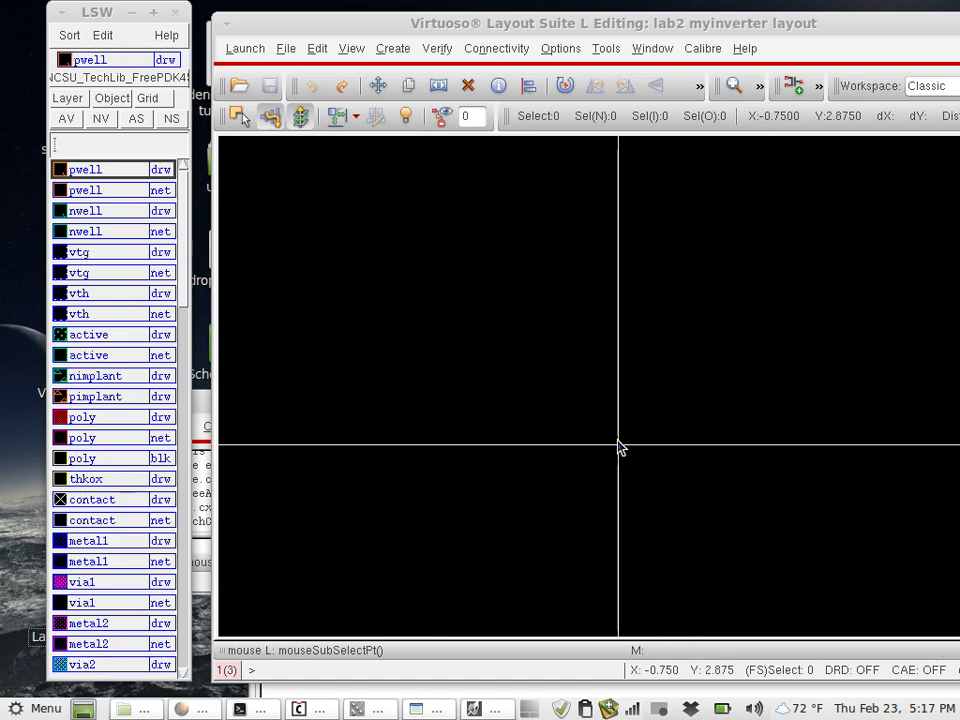
pyautogui.keyDown('ctrl'); pyautogui.scroll(2, 619, 446); pyautogui.keyUp('ctrl')
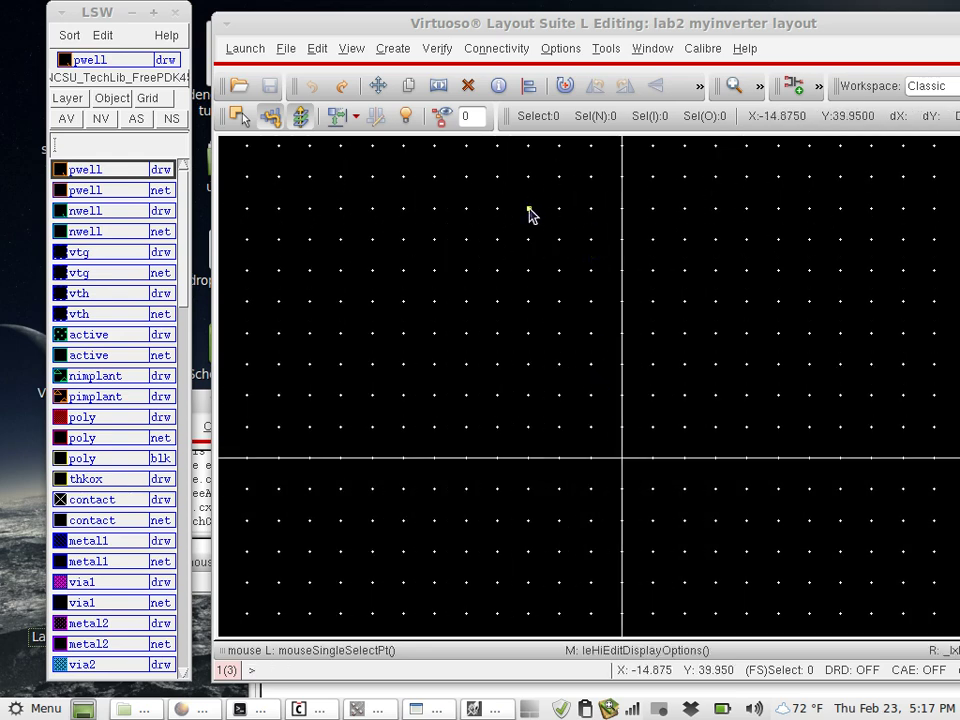
pyautogui.keyDown('ctrl'); pyautogui.scroll(2, 538, 215); pyautogui.keyUp('ctrl')
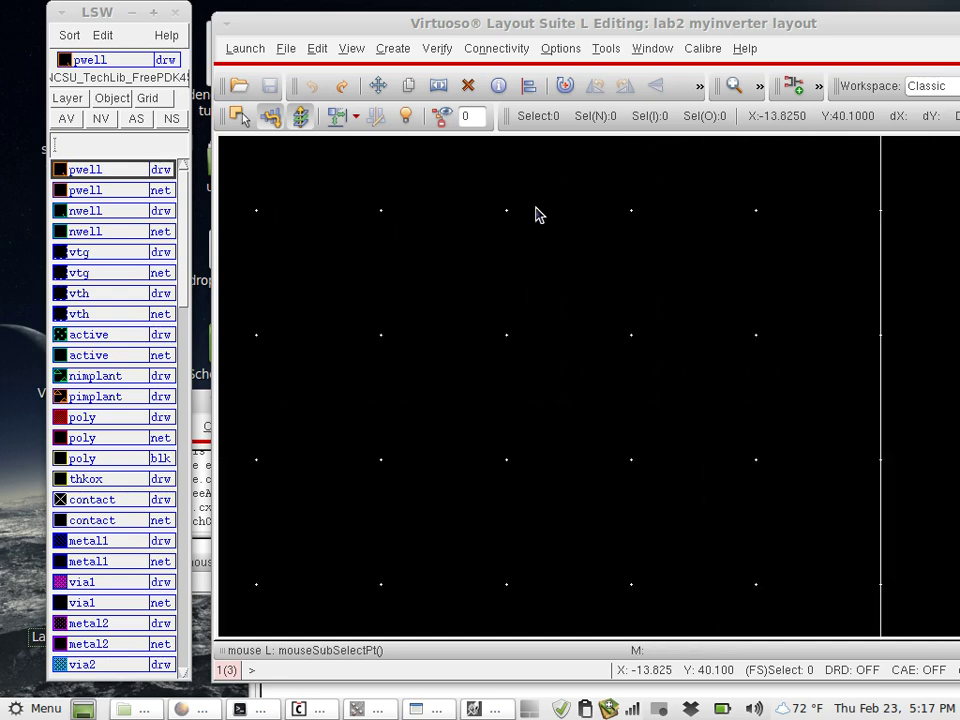
pyautogui.keyDown('ctrl'); pyautogui.scroll(-1, 538, 215); pyautogui.keyUp('ctrl')
pyautogui.click(606, 48)
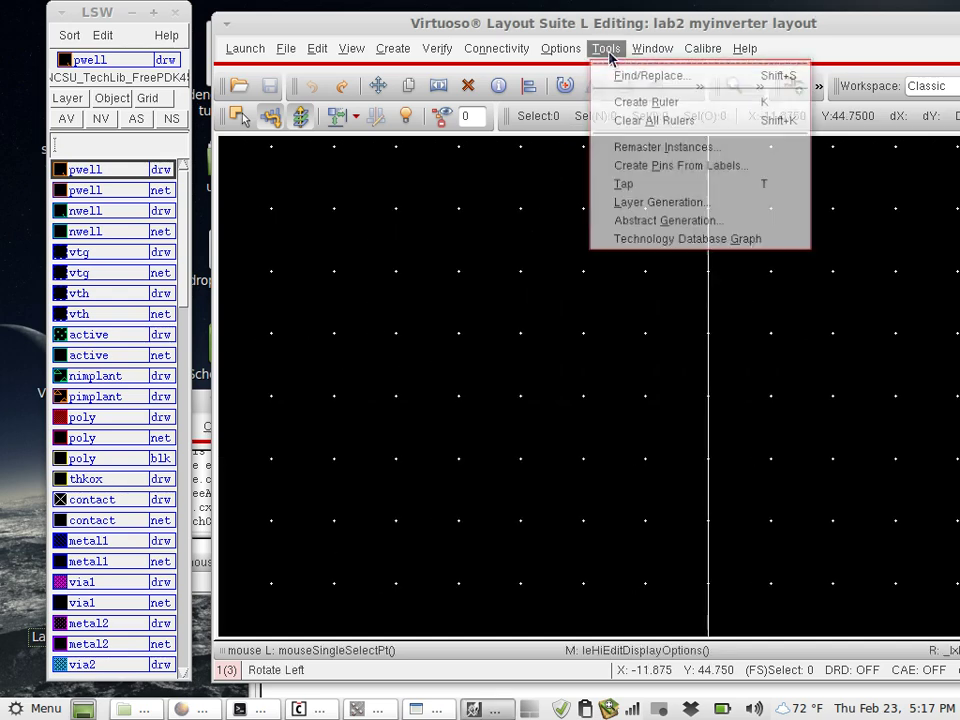
# Set the grid's major spacing to 0.125 in Display Options
pyautogui.moveTo(561, 48)
pyautogui.click(572, 73)
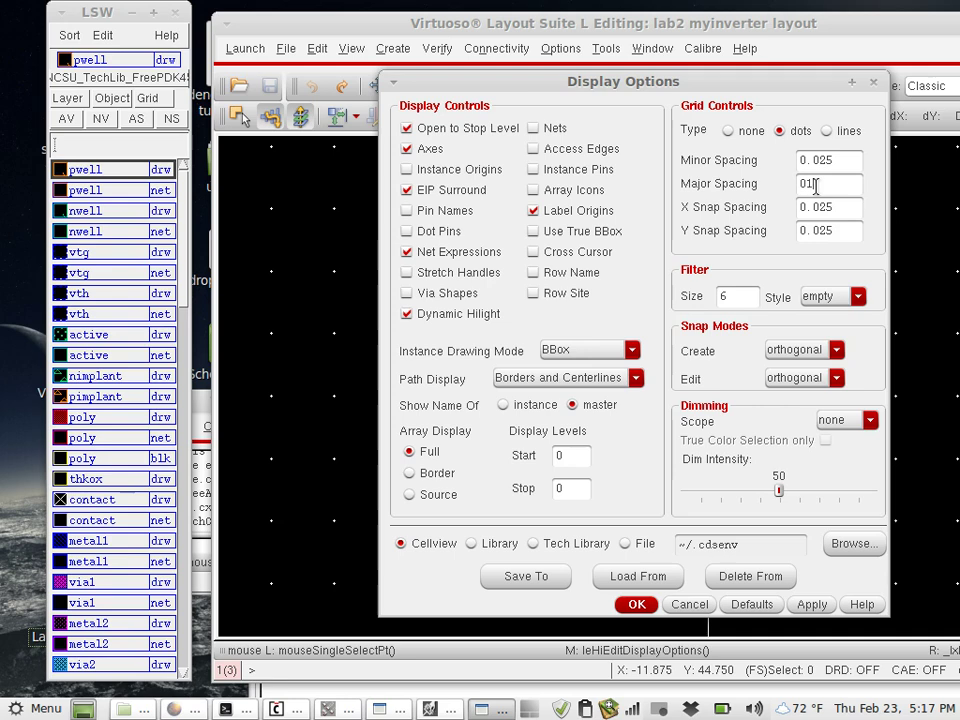
pyautogui.write('.')
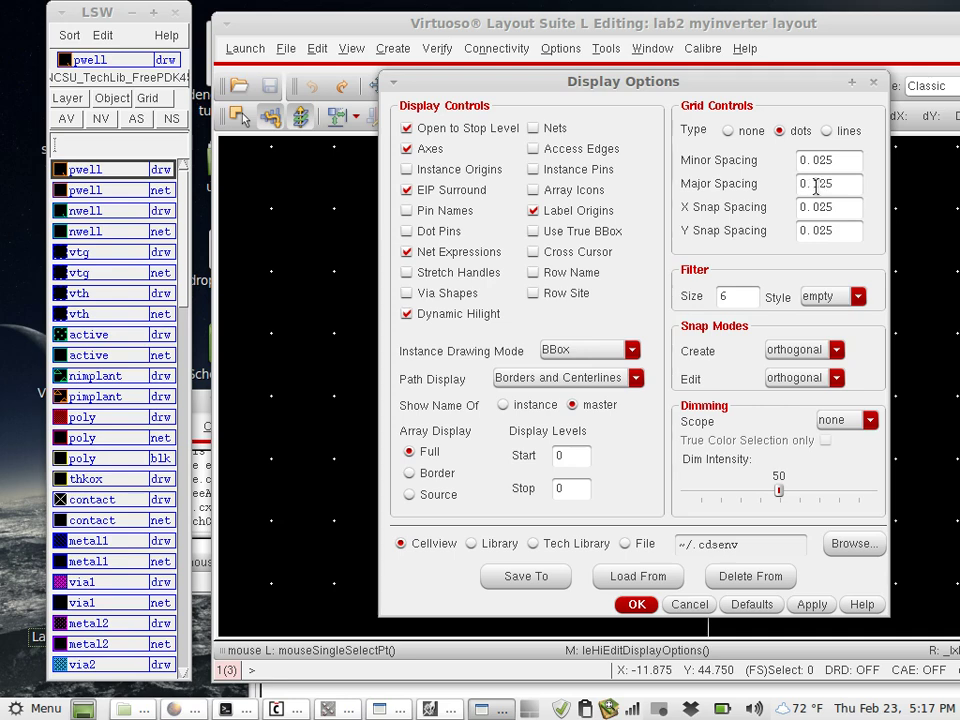
pyautogui.write('125')
pyautogui.click(636, 604)
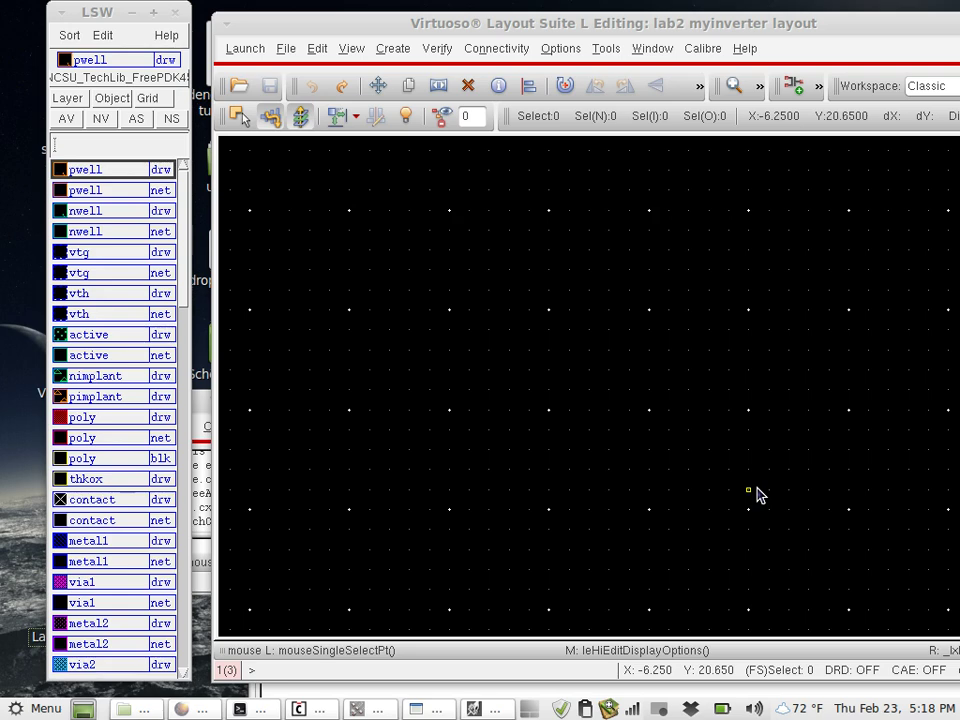
pyautogui.press('Right')
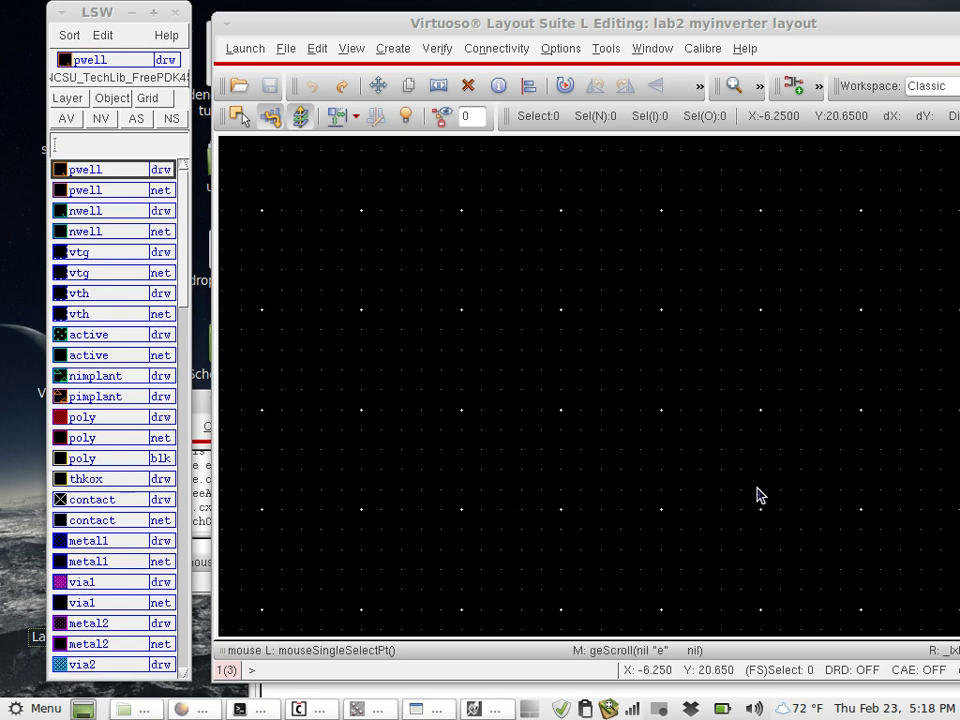
pyautogui.press('Left')
pyautogui.press('Left')
pyautogui.press('Left')
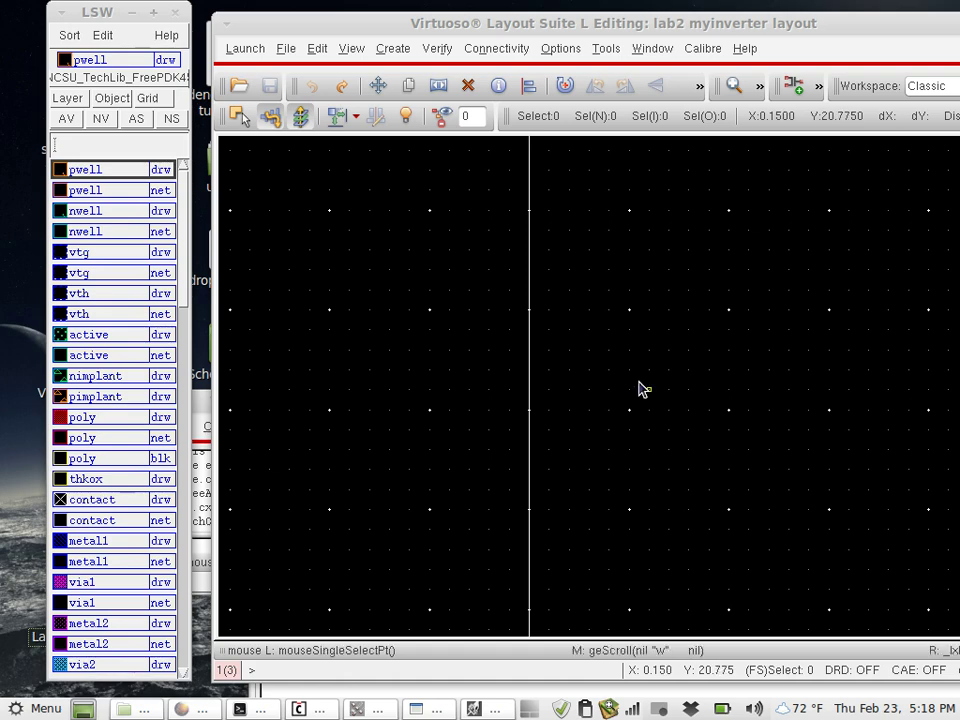
pyautogui.keyDown('ctrl'); pyautogui.scroll(-1, 640, 389); pyautogui.keyUp('ctrl')
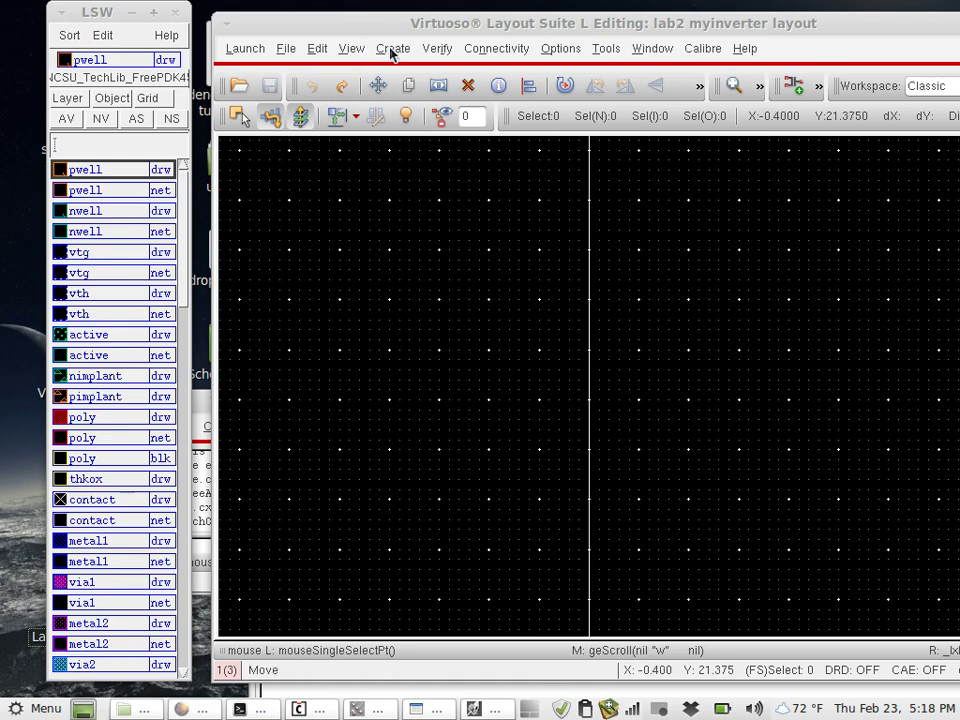
# Start the Create Rectangle command with the R shortcut
pyautogui.click(392, 52)
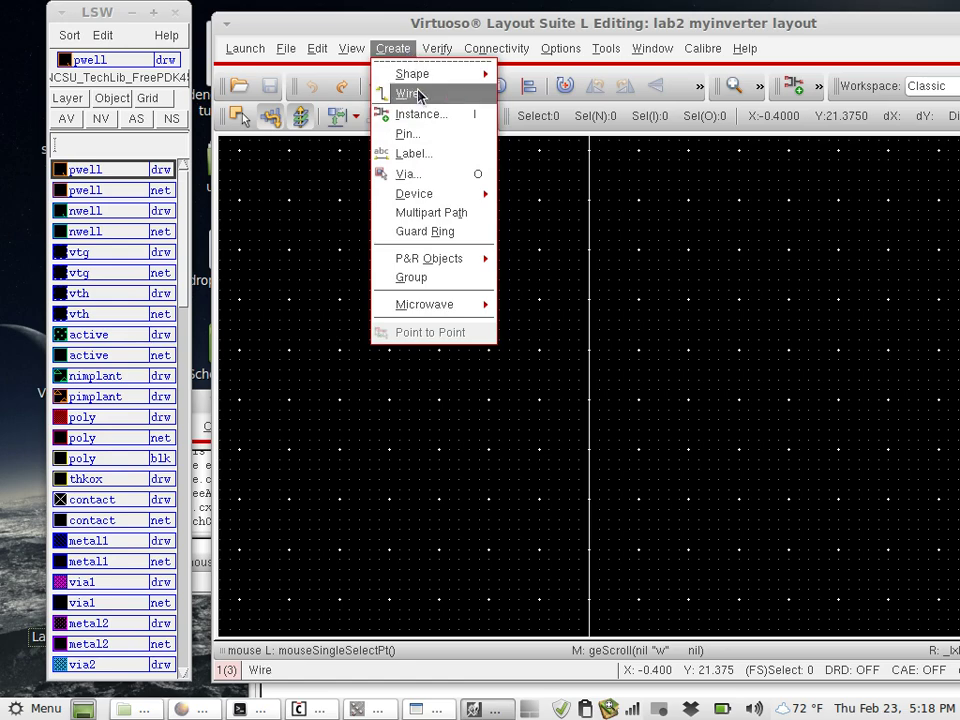
pyautogui.moveTo(447, 74)
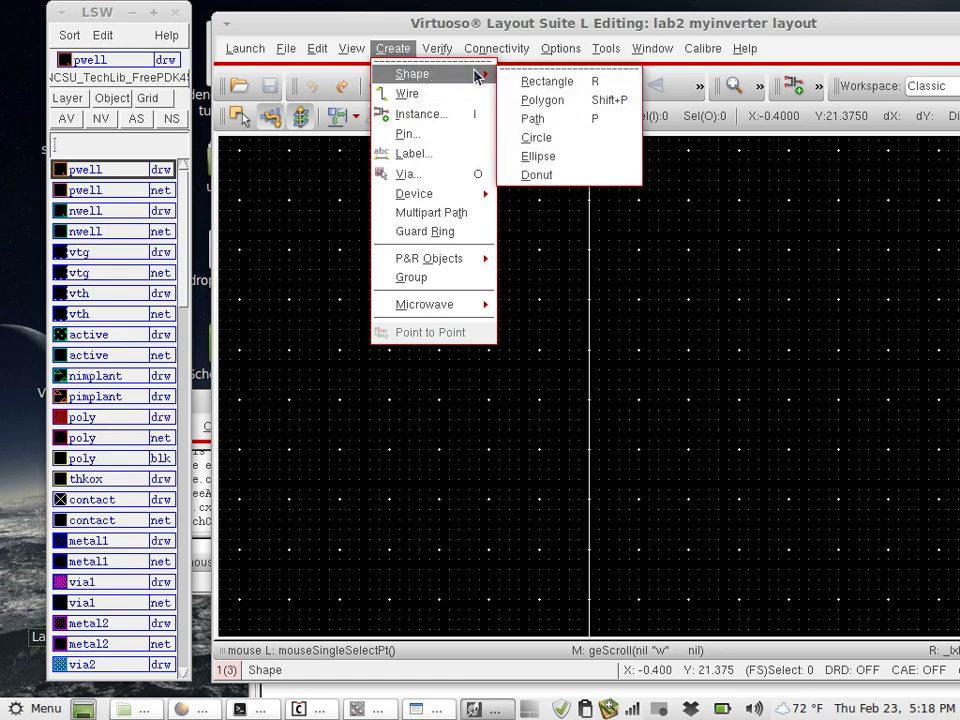
pyautogui.click(470, 22)
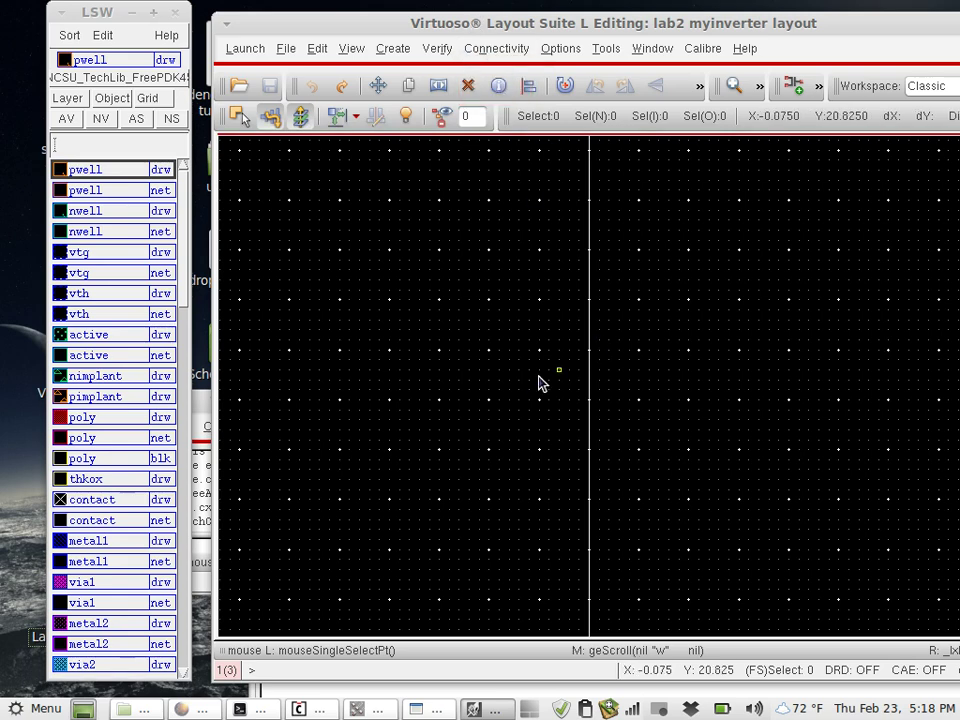
pyautogui.press('r')
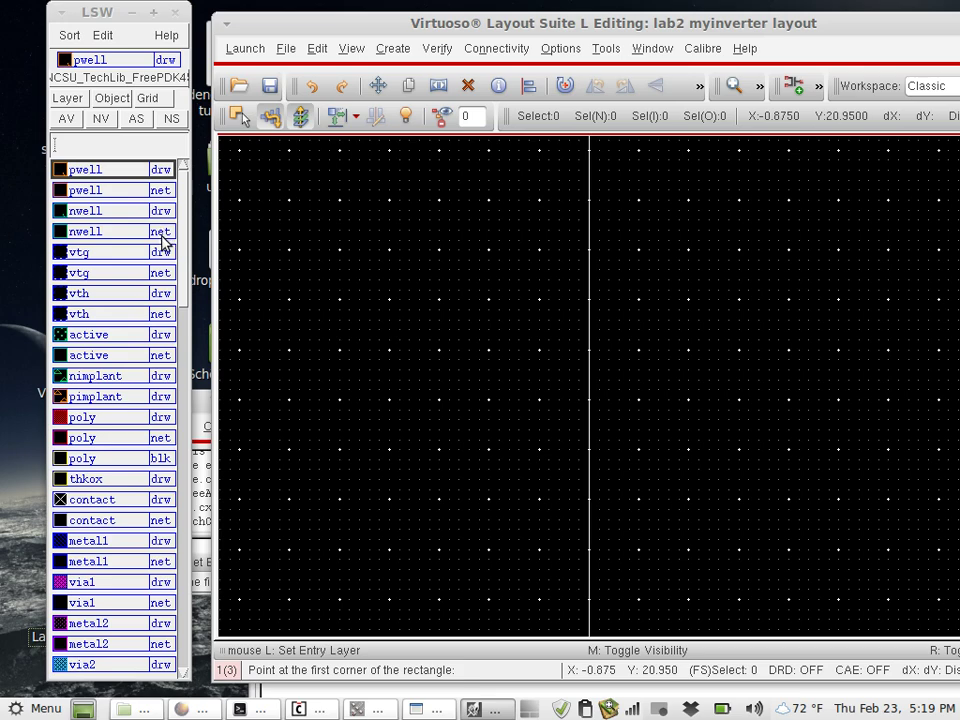
# Draw the nwell rectangle on the myinverter canvas
pyautogui.click(88, 211)
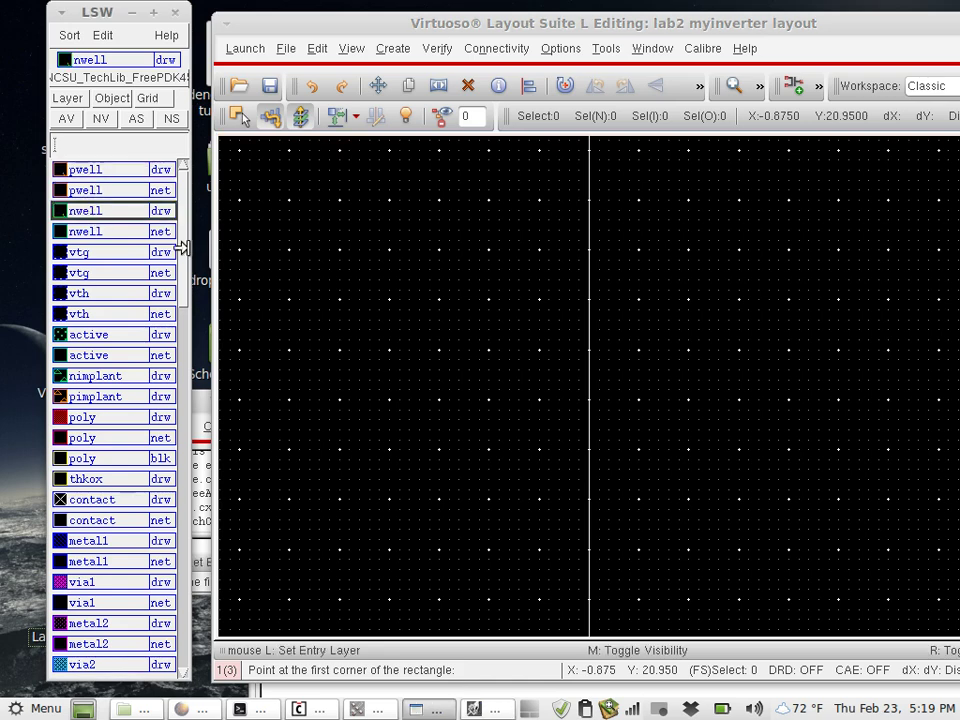
pyautogui.click(441, 352)
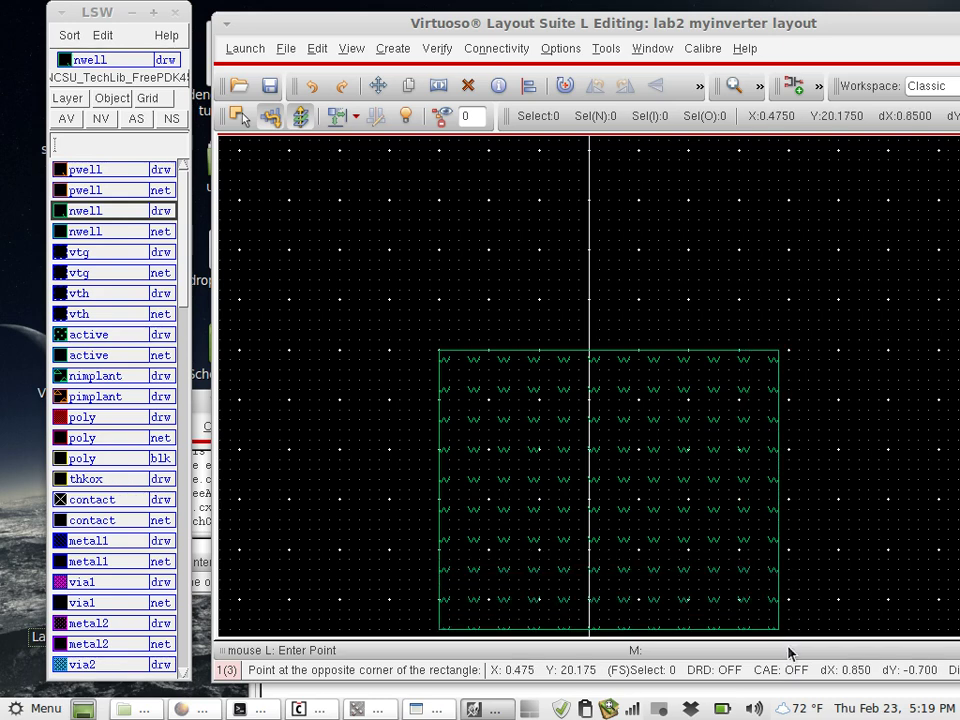
pyautogui.scroll(-1, 829, 575)
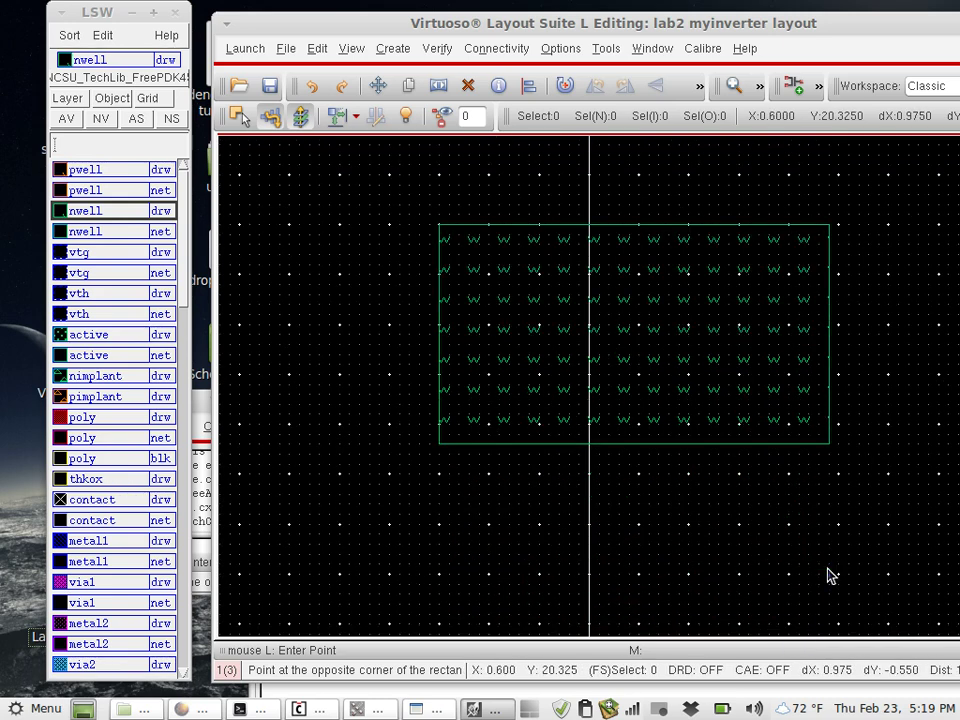
pyautogui.click(889, 577)
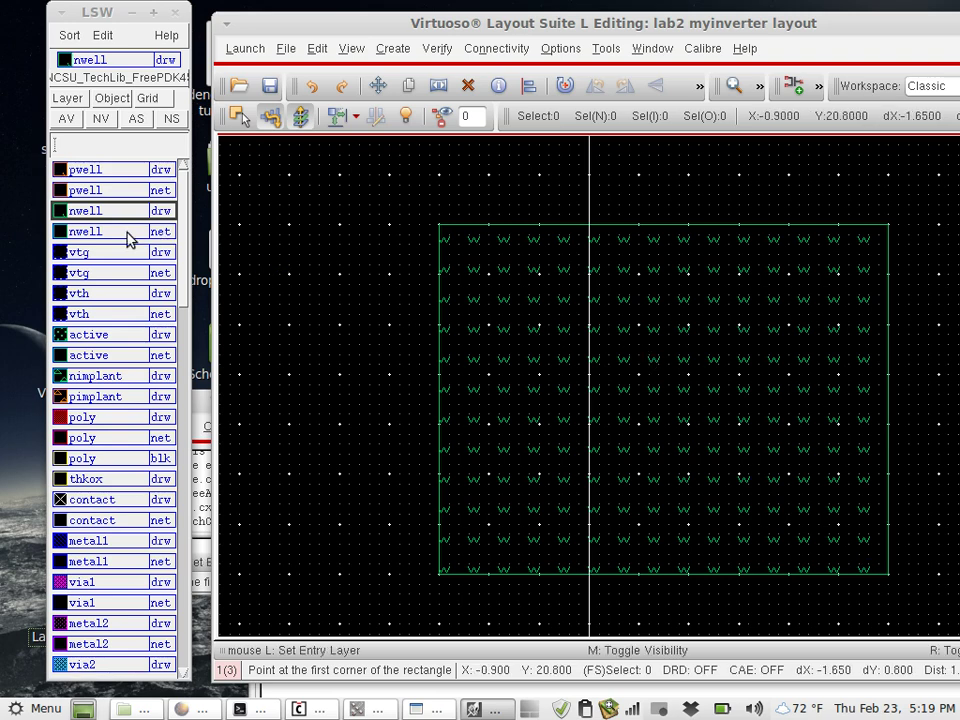
# Draw a same-width pwell rectangle directly below the nwell
pyautogui.click(100, 174)
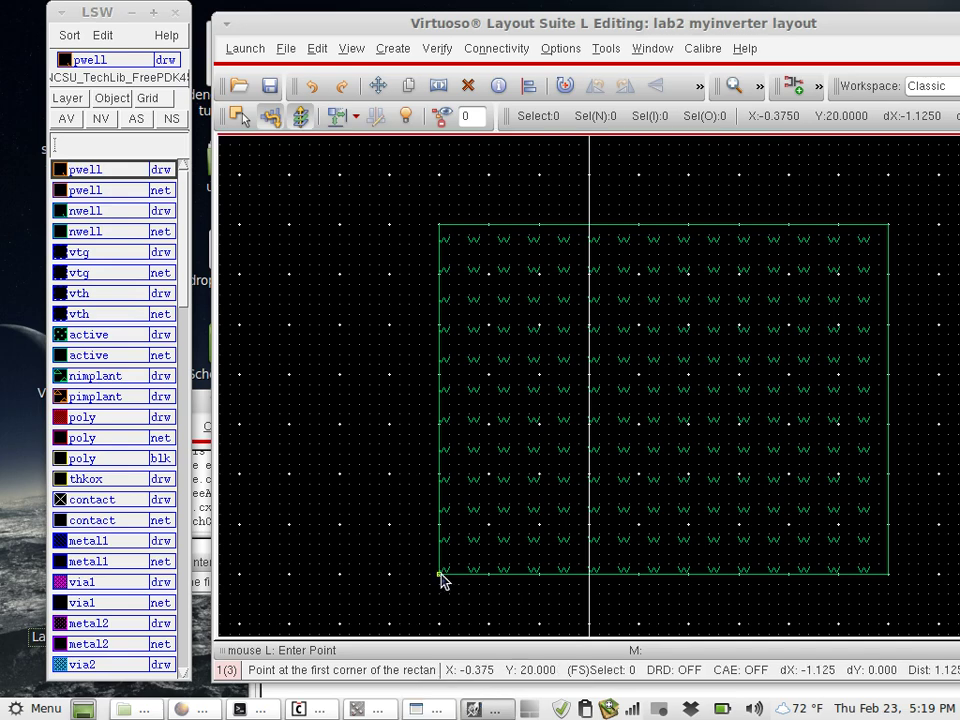
pyautogui.click(573, 604)
pyautogui.scroll(-5, 877, 600)
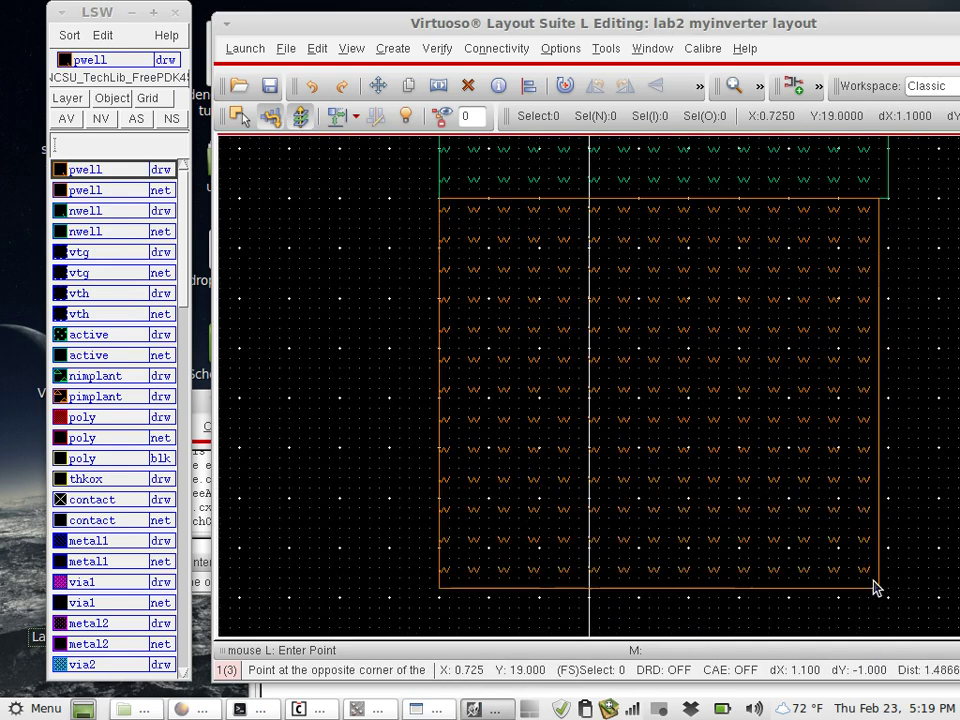
pyautogui.click(887, 489)
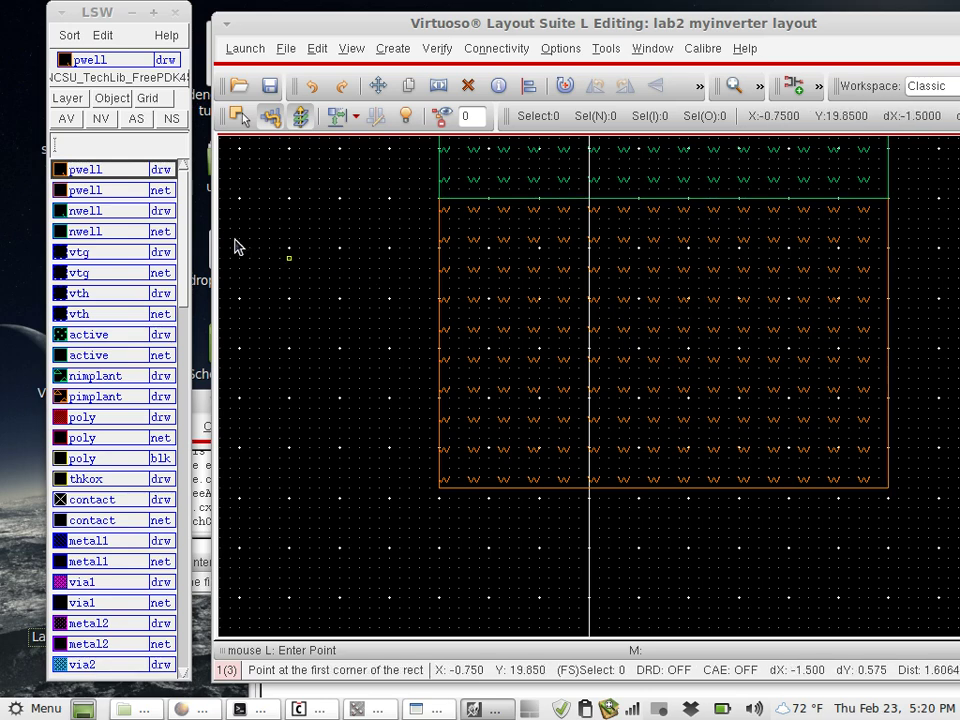
# On the poly layer, draw a vertical gate rectangle from inside the pwell up into the nwell
pyautogui.click(95, 421)
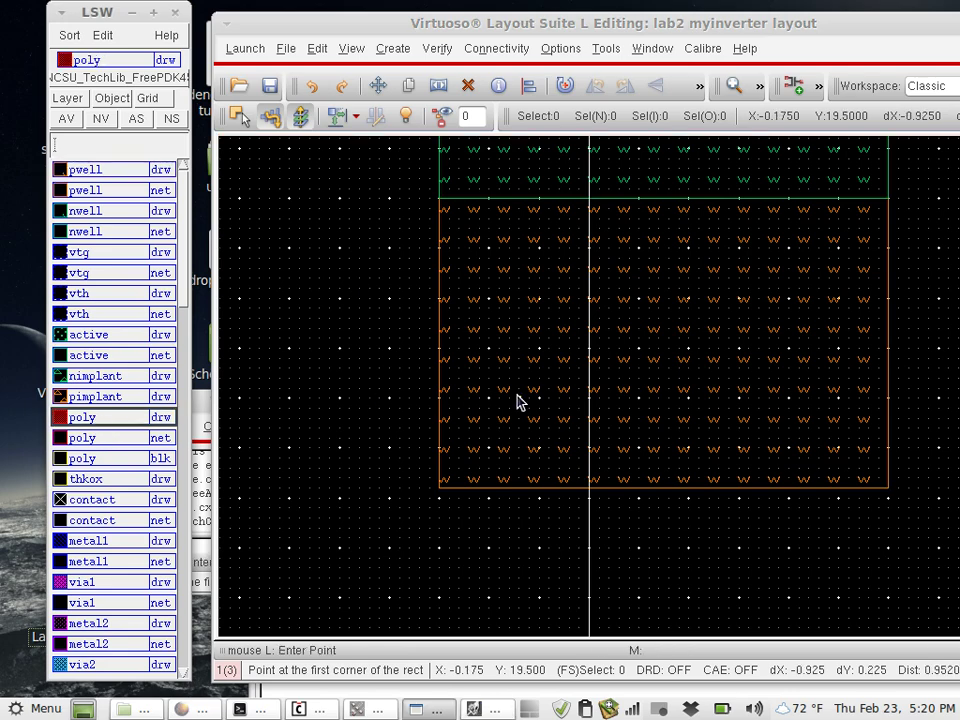
pyautogui.click(639, 448)
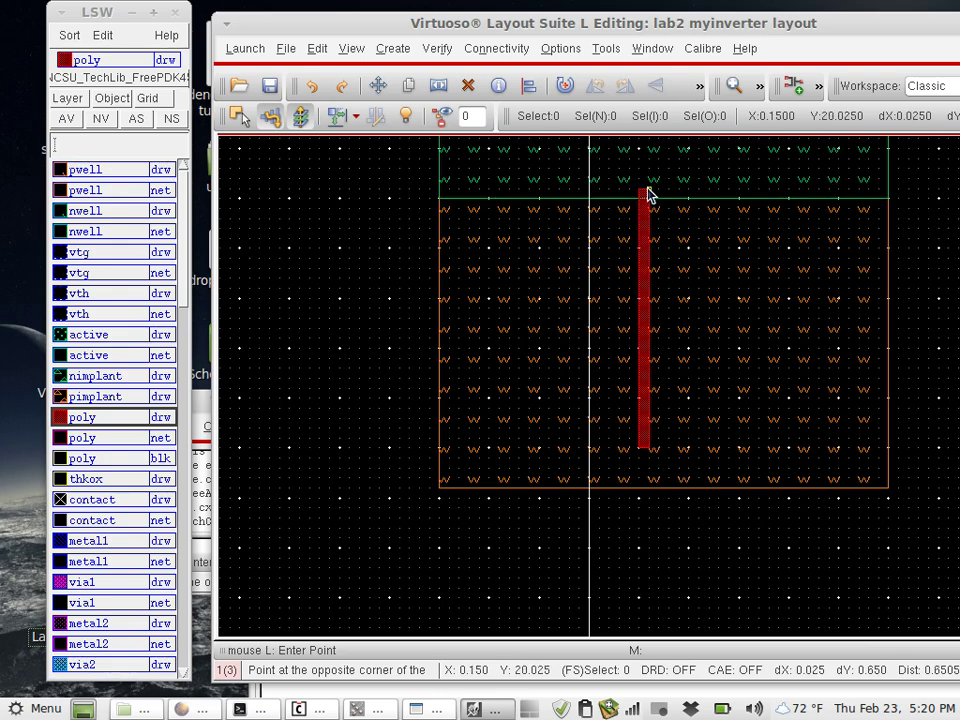
pyautogui.scroll(3, 647, 193)
pyautogui.scroll(1, 650, 230)
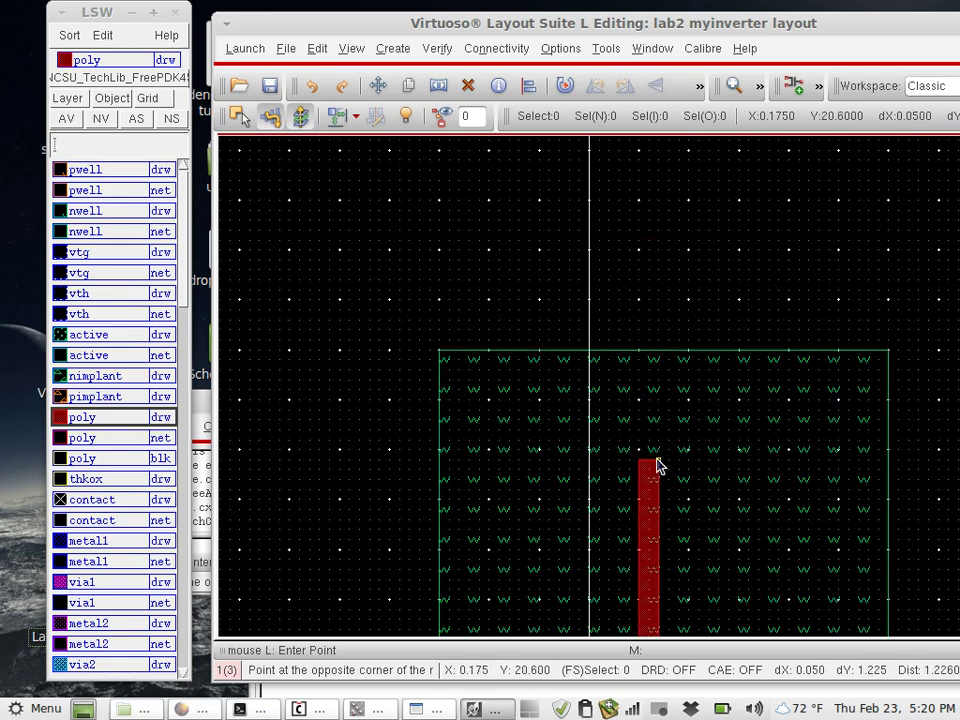
pyautogui.click(656, 462)
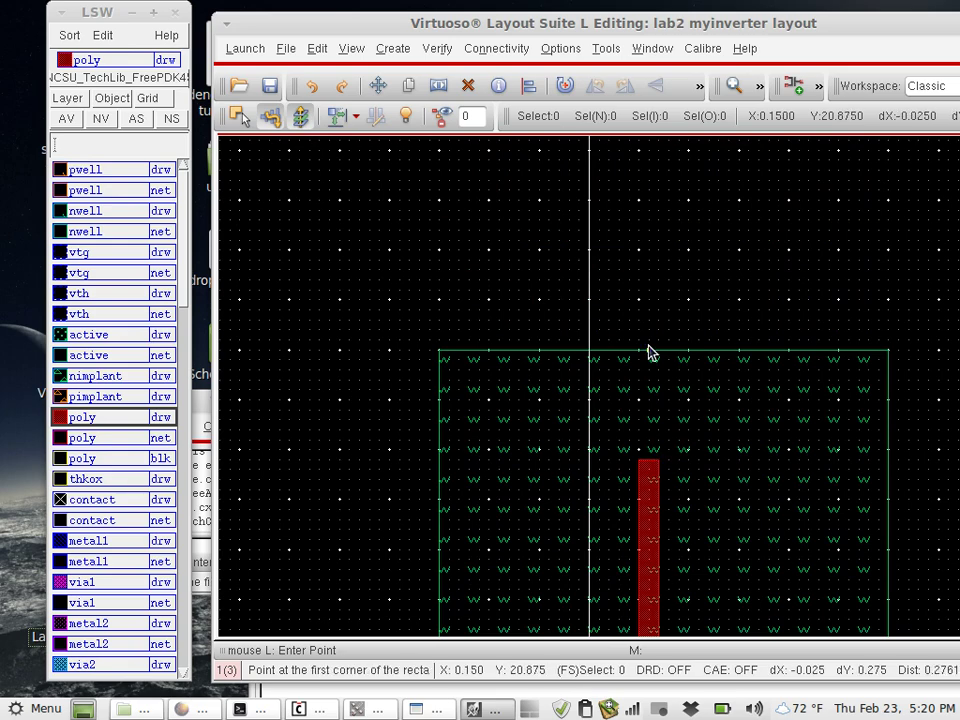
pyautogui.scroll(-3, 649, 354)
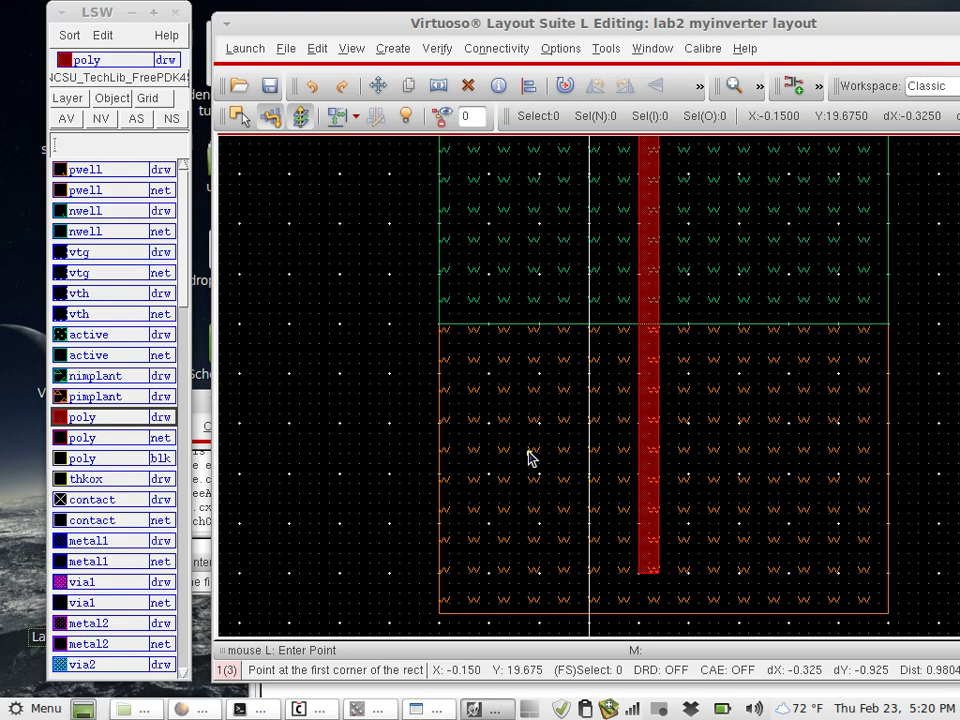
pyautogui.scroll(3, 530, 457)
pyautogui.scroll(-3, 530, 457)
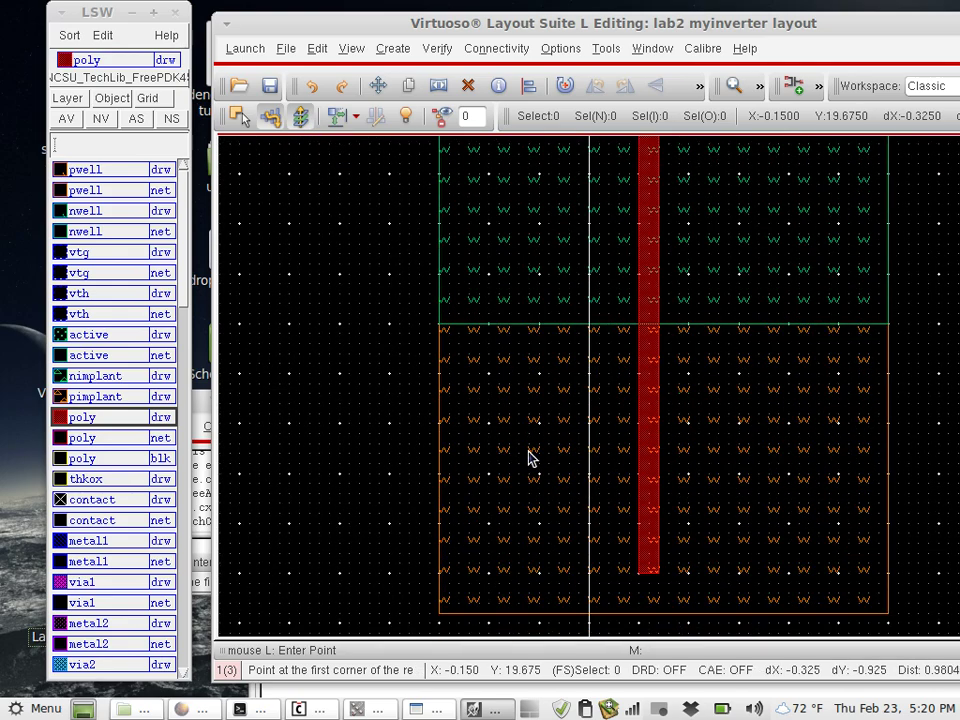
pyautogui.scroll(-1, 530, 457)
pyautogui.scroll(2, 530, 457)
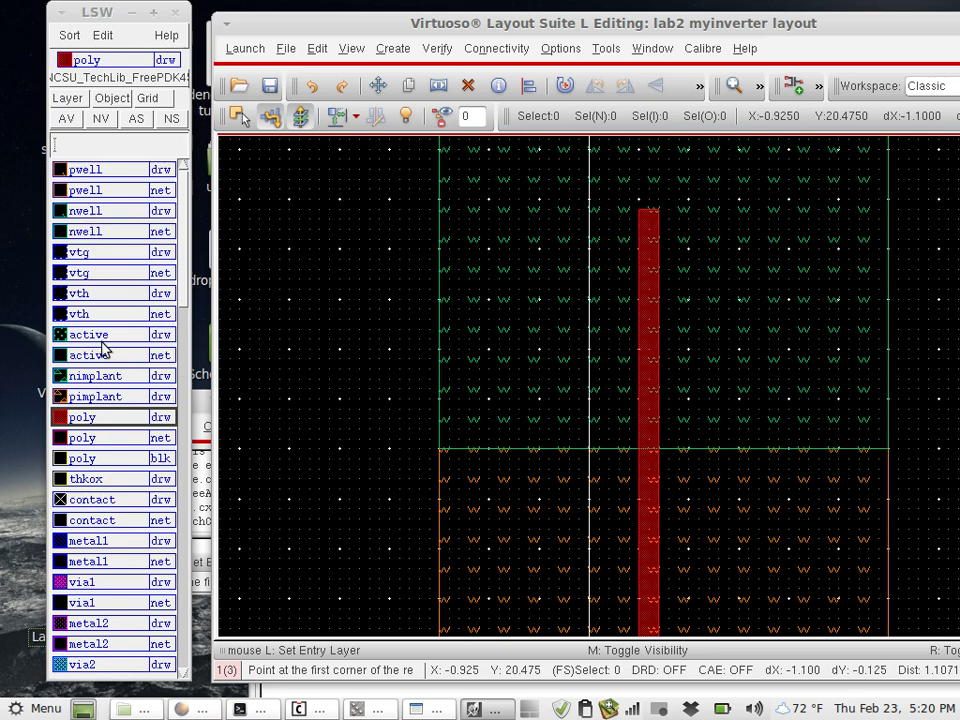
# Drop a started pimplant rectangle and draw an nimplant rectangle across the poly gate in the pwell
pyautogui.click(106, 397)
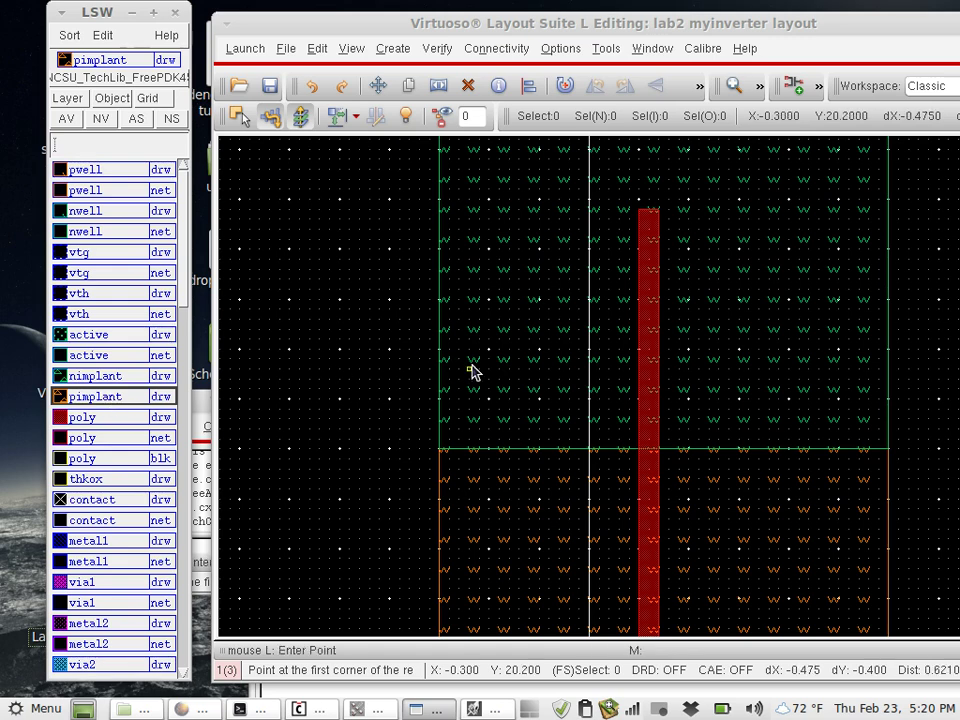
pyautogui.click(529, 240)
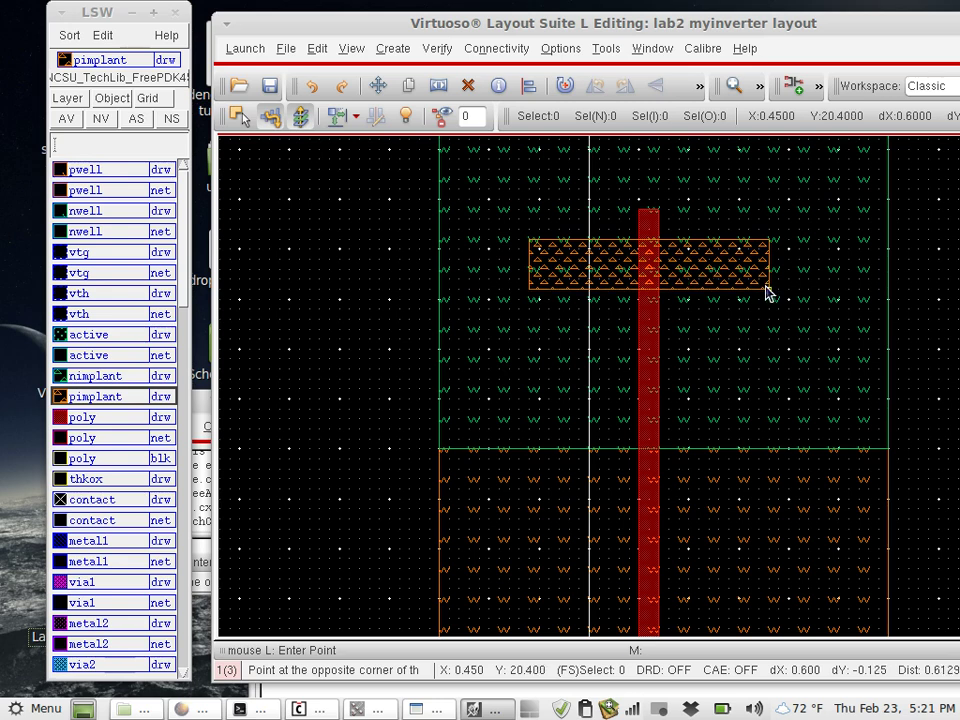
pyautogui.press('Escape')
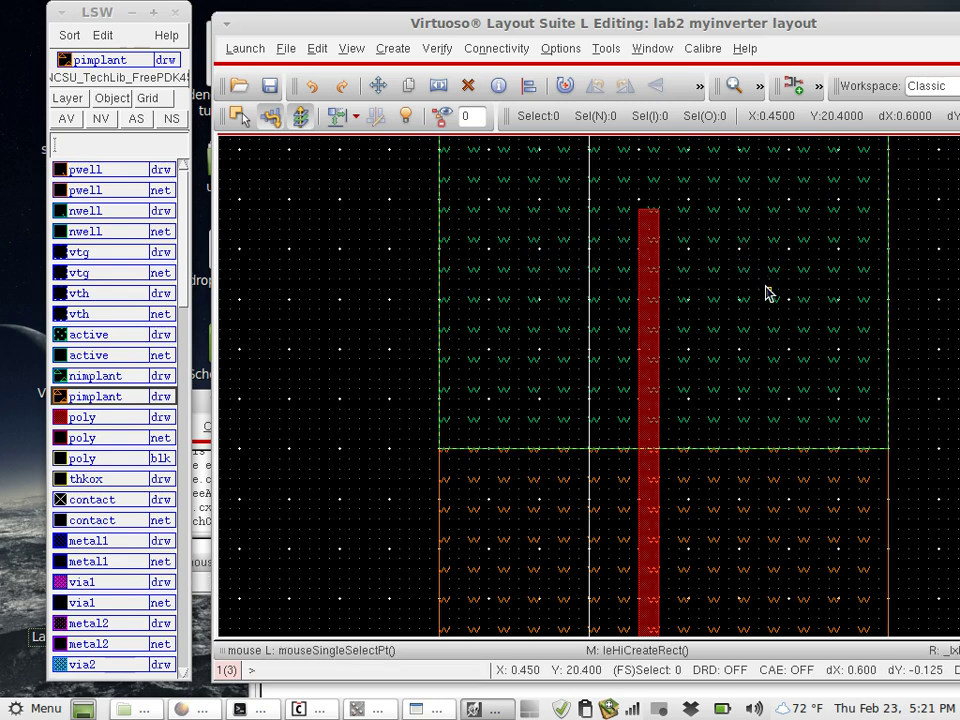
pyautogui.click(120, 383)
pyautogui.press('r')
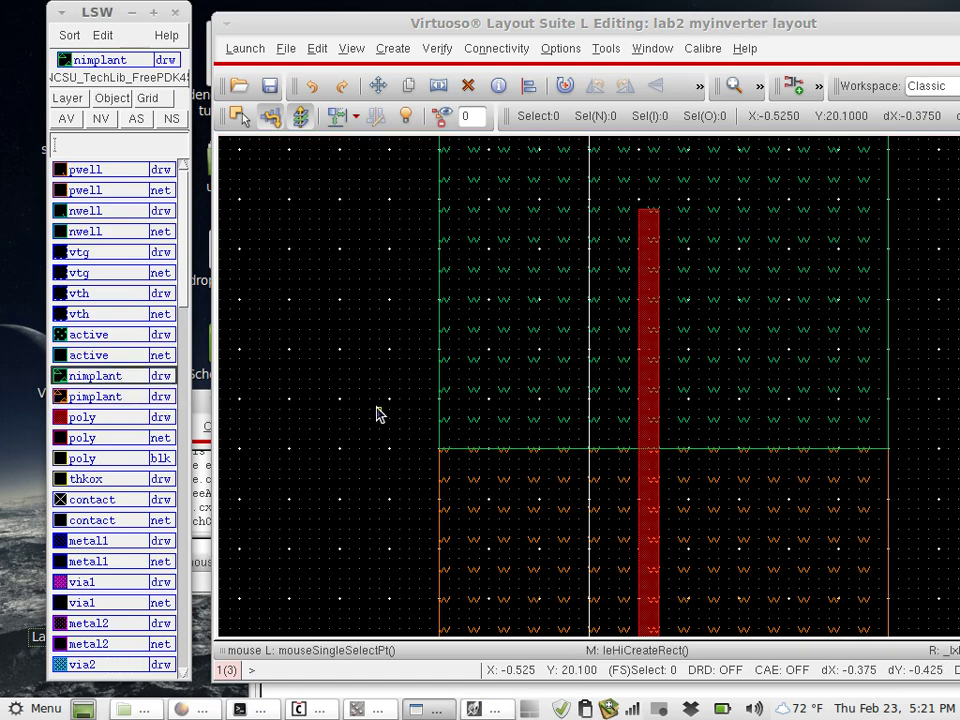
pyautogui.scroll(-5, 379, 414)
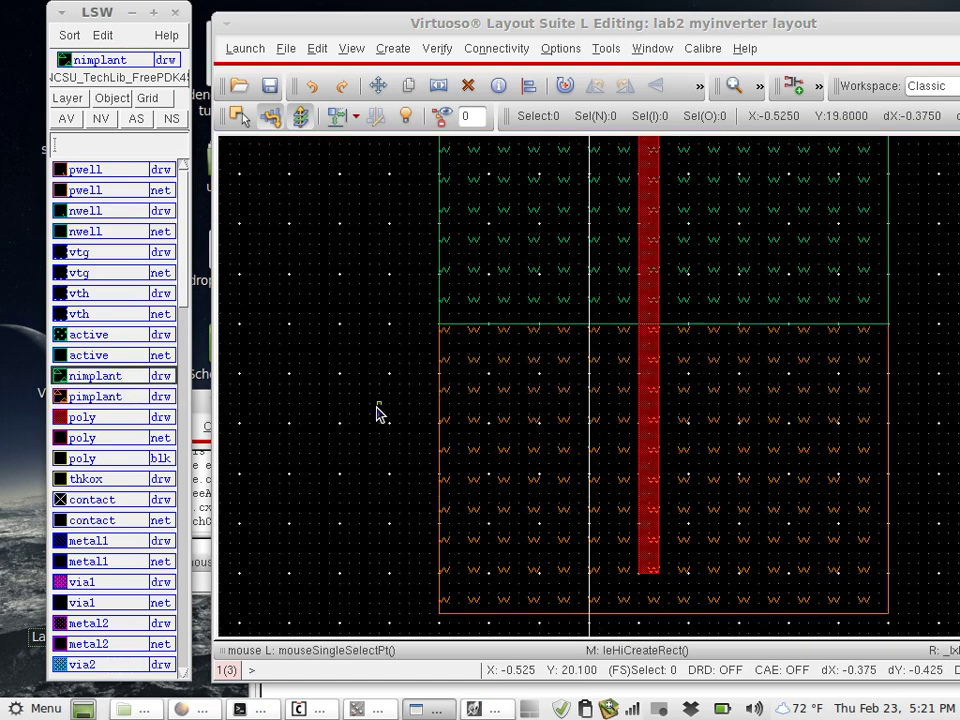
pyautogui.click(528, 318)
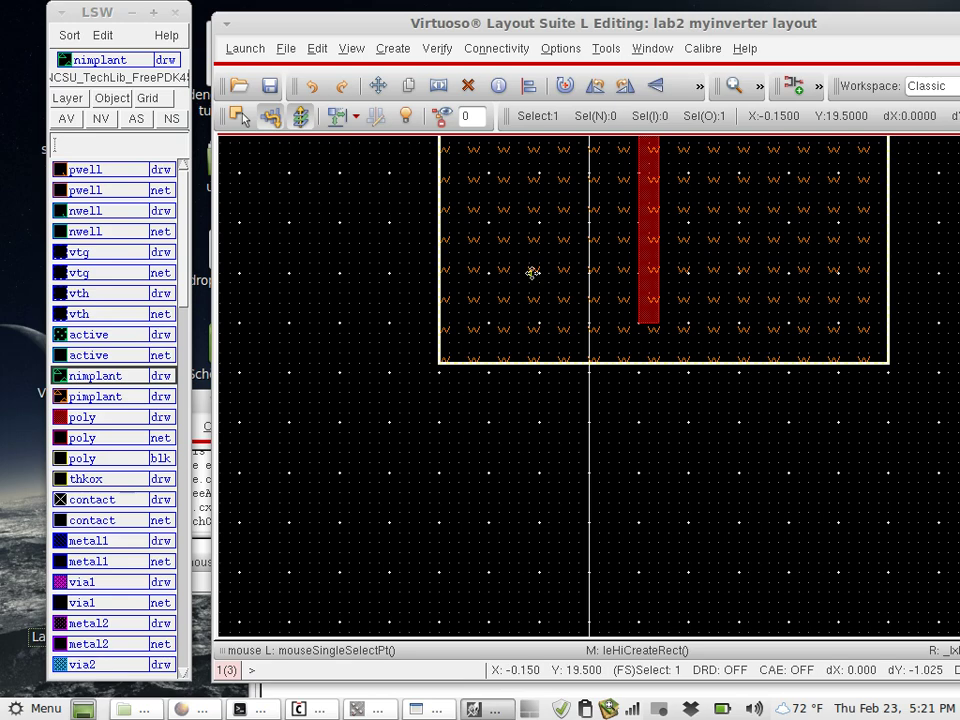
pyautogui.press('r')
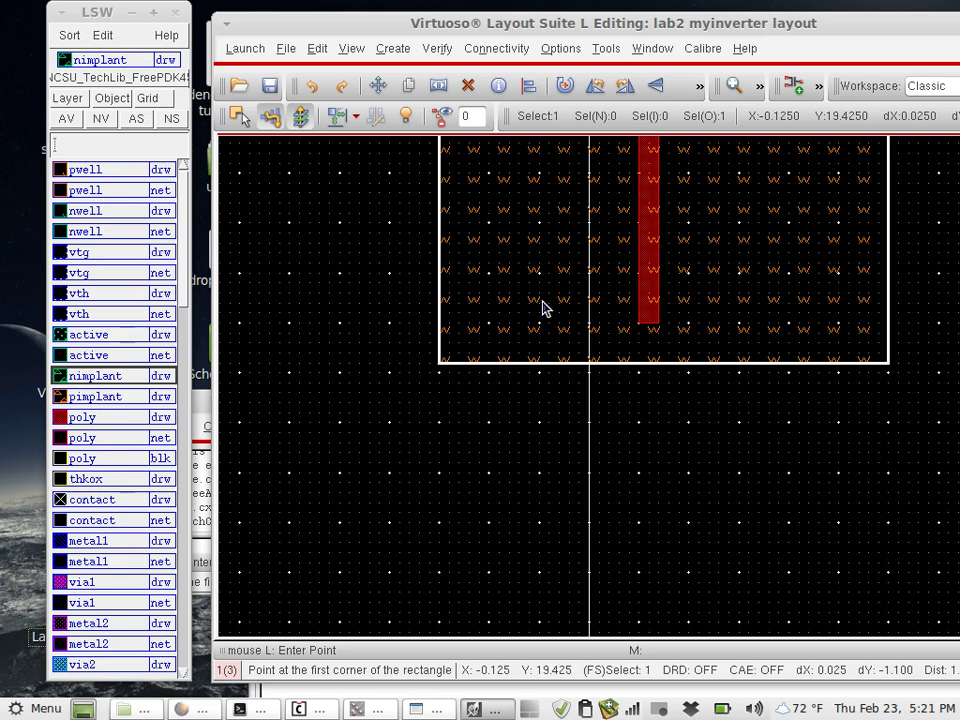
pyautogui.click(539, 301)
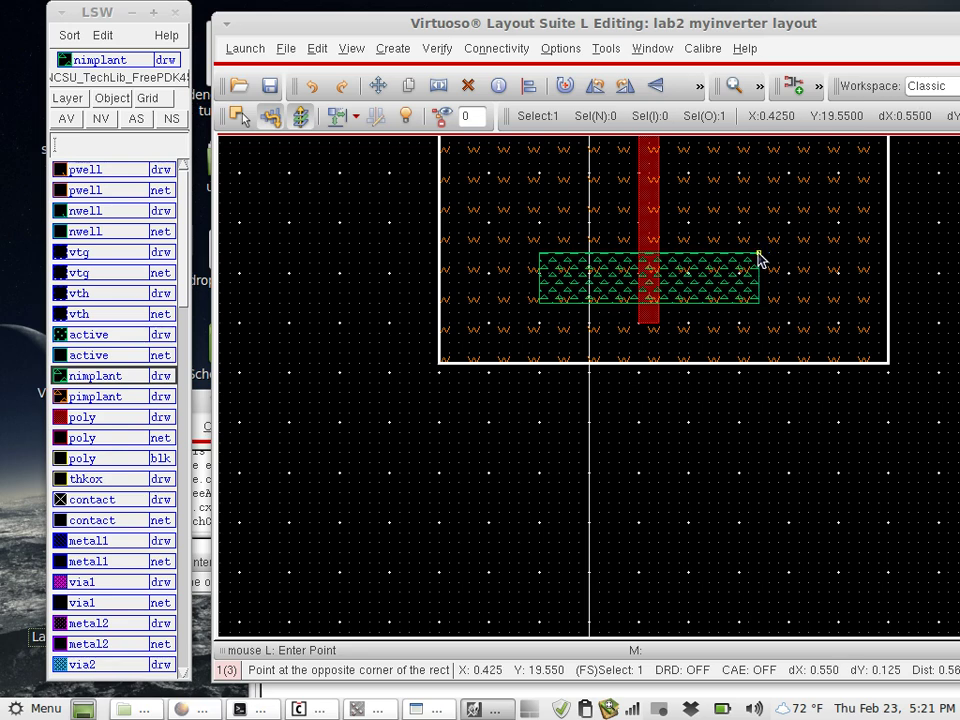
pyautogui.click(758, 259)
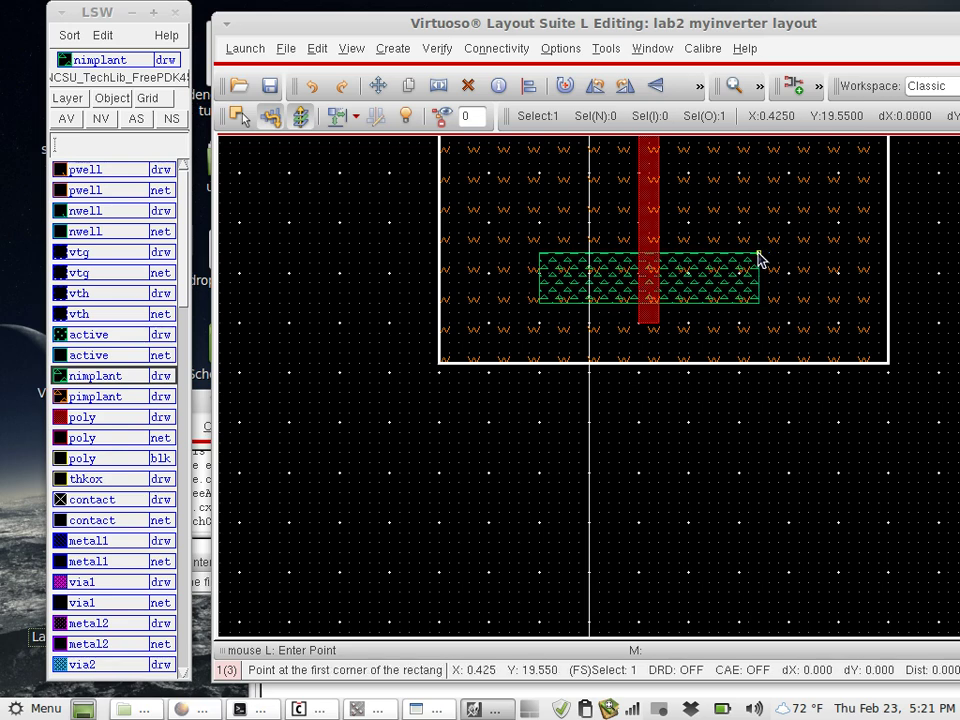
pyautogui.press('Escape')
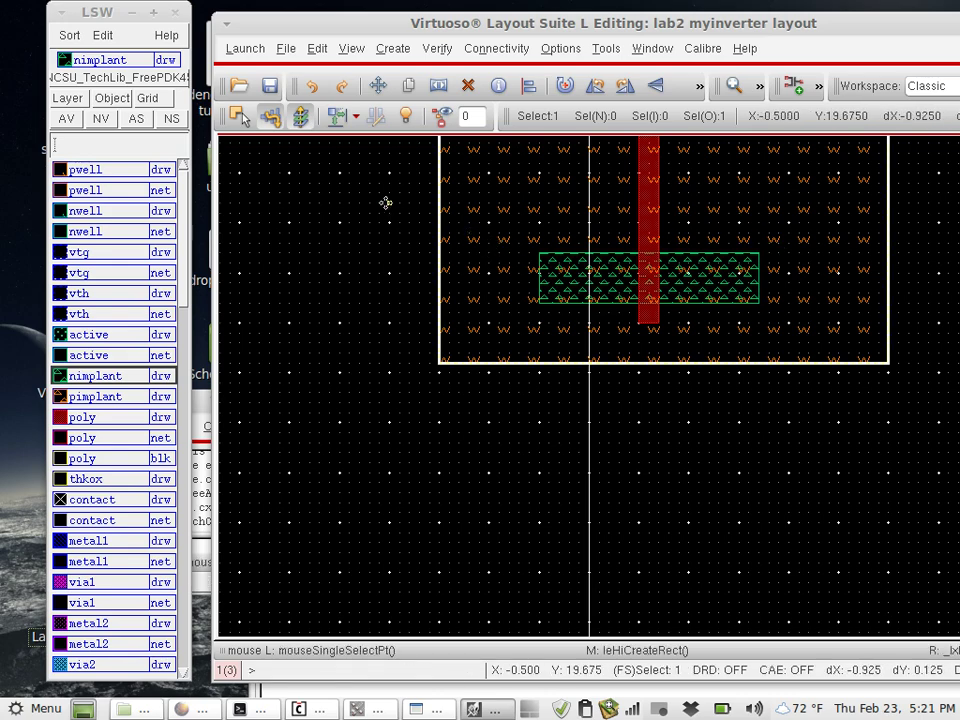
# Clear the current selection and make pimplant the drawing layer
pyautogui.click(386, 254)
pyautogui.scroll(5, 386, 254)
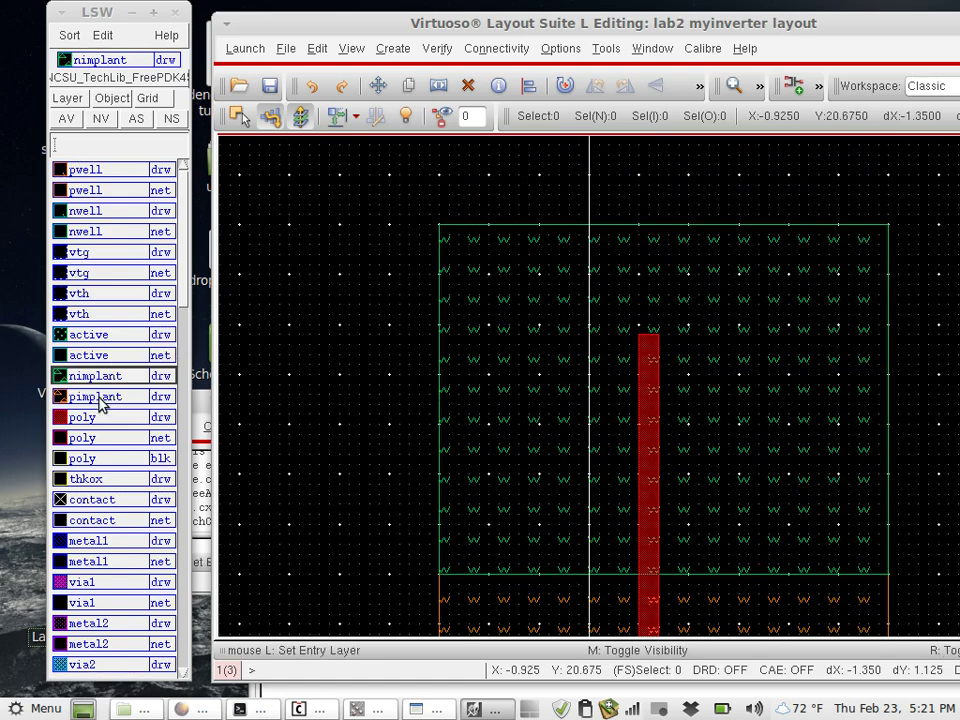
pyautogui.click(100, 396)
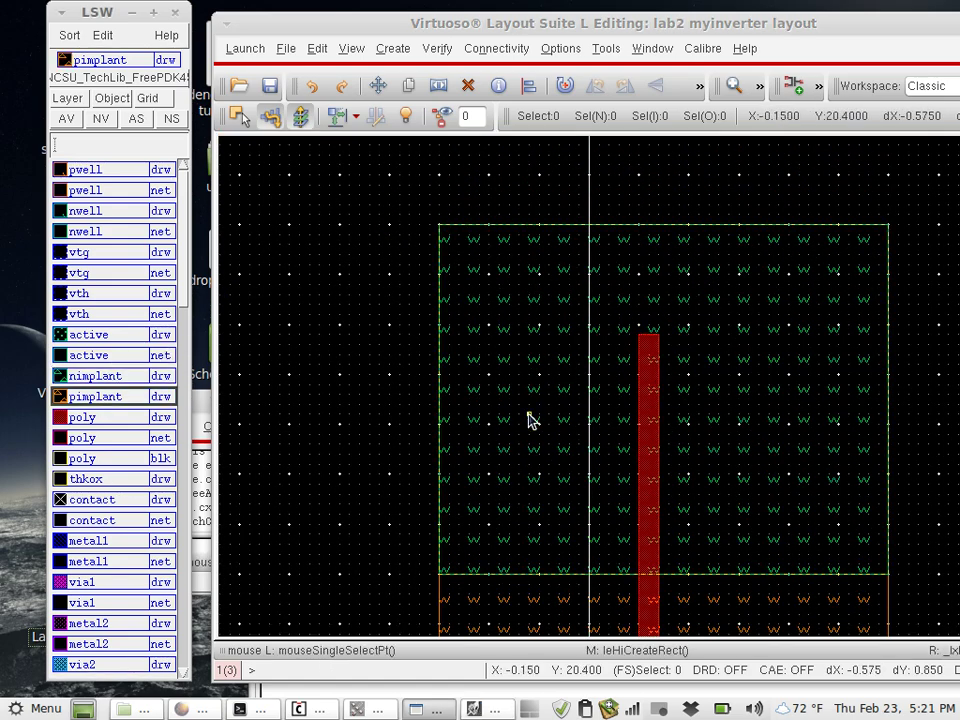
pyautogui.click(528, 505)
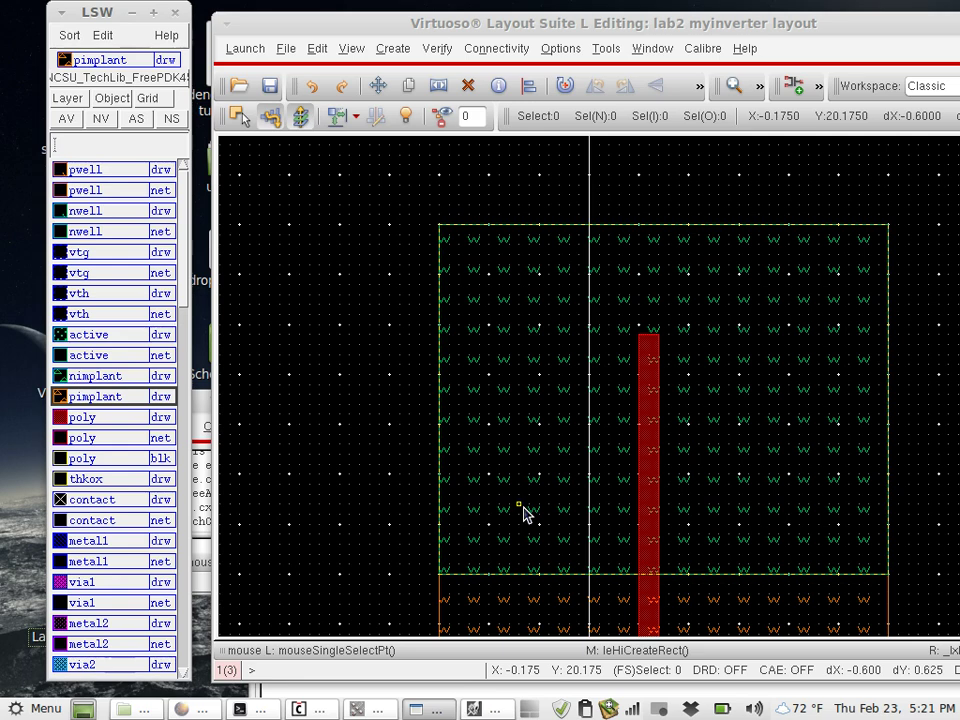
pyautogui.click(524, 513)
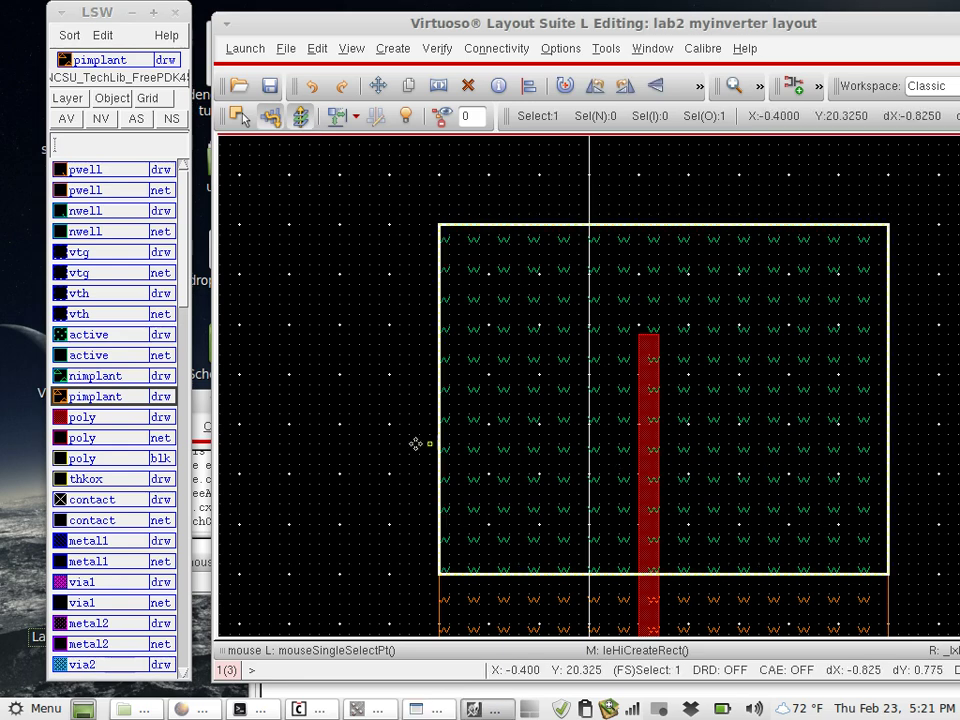
pyautogui.click(400, 450)
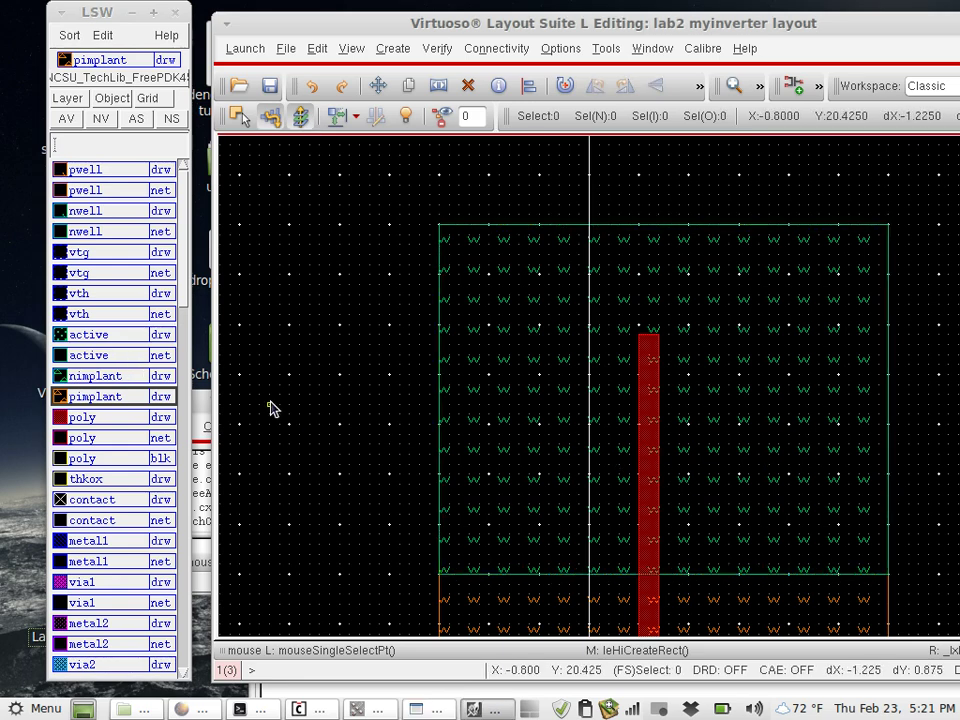
# Draw a pimplant rectangle across the poly gate inside the nwell and zoom to check it
pyautogui.press('r')
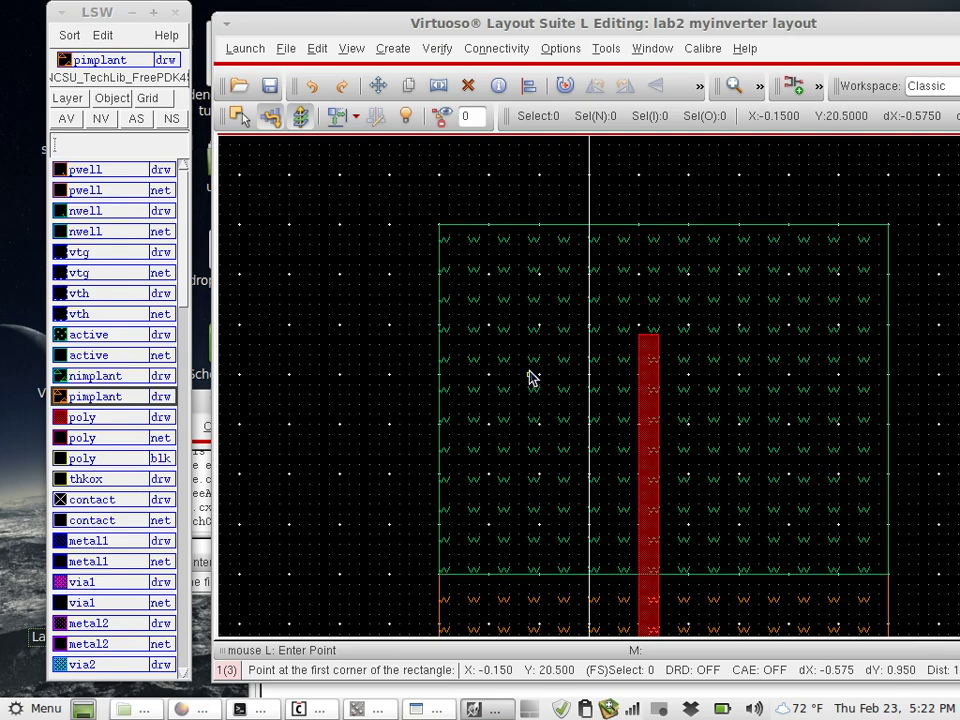
pyautogui.click(530, 377)
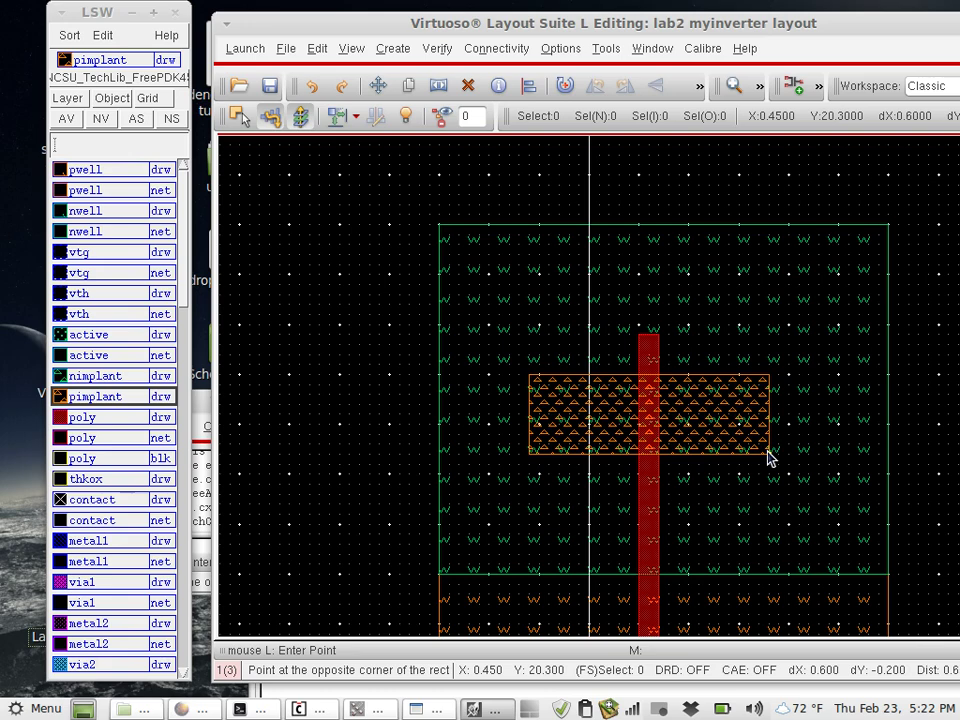
pyautogui.click(768, 453)
pyautogui.press('Escape')
pyautogui.scroll(-2, 810, 400)
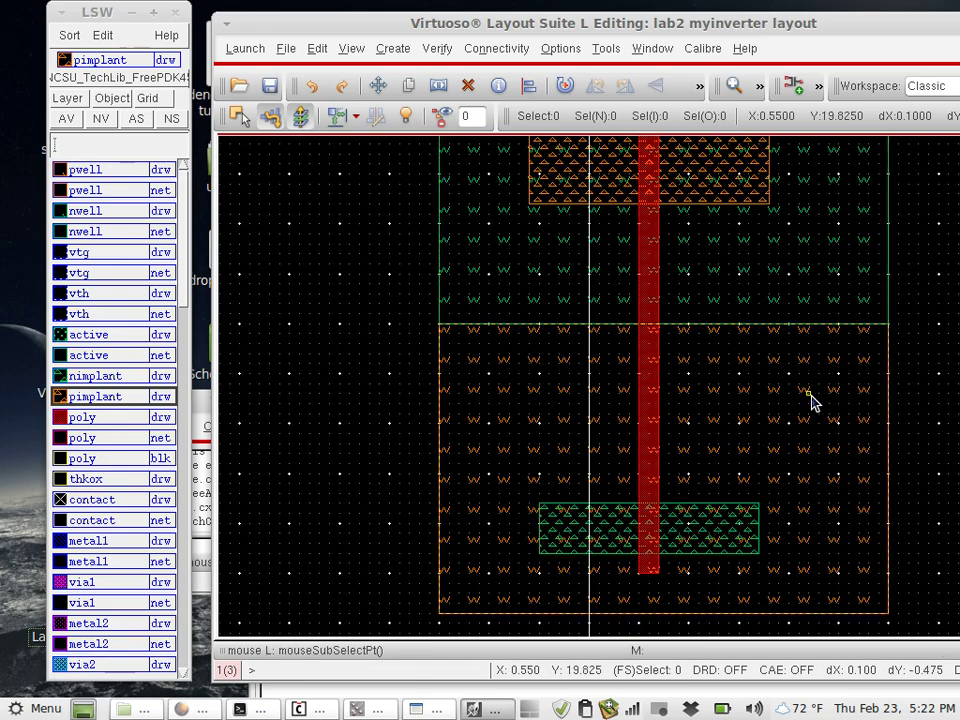
pyautogui.keyDown('ctrl'); pyautogui.scroll(-1, 810, 402); pyautogui.keyUp('ctrl')
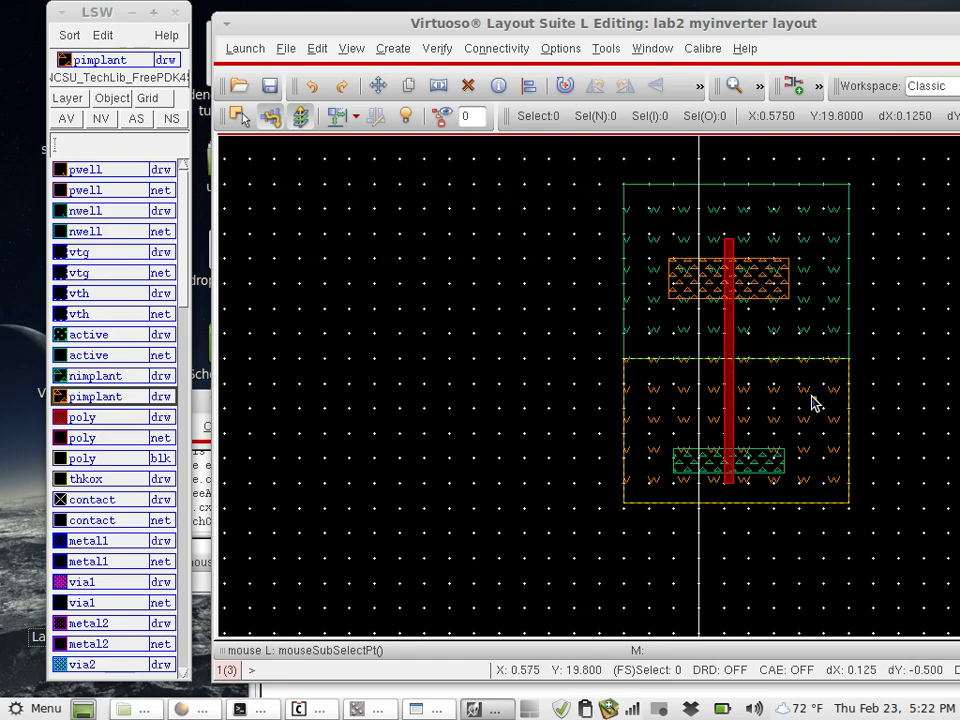
pyautogui.keyDown('ctrl'); pyautogui.scroll(2, 810, 402); pyautogui.keyUp('ctrl')
pyautogui.keyDown('ctrl'); pyautogui.scroll(-1, 811, 402); pyautogui.keyUp('ctrl')
pyautogui.keyDown('ctrl'); pyautogui.scroll(-1, 812, 402); pyautogui.keyUp('ctrl')
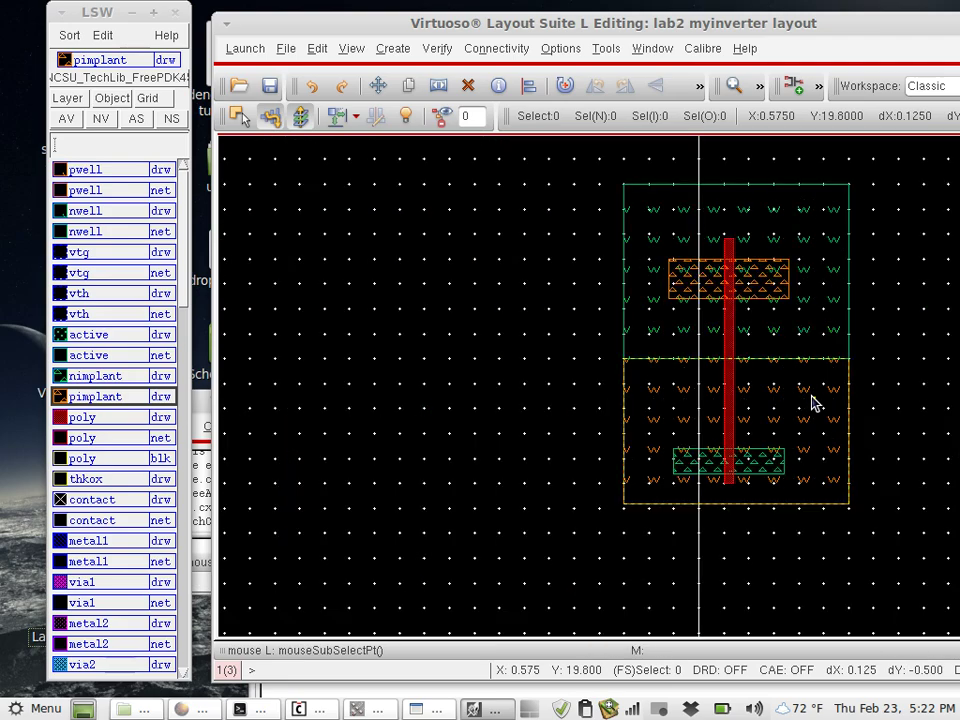
pyautogui.keyDown('ctrl'); pyautogui.scroll(1, 812, 402); pyautogui.keyUp('ctrl')
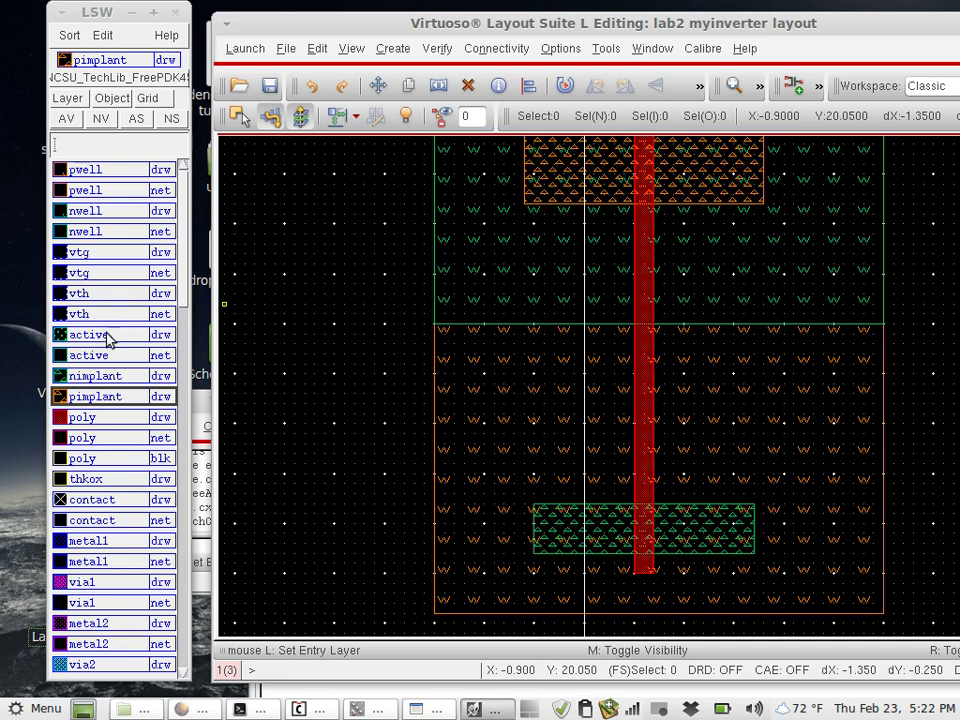
# On the active layer, draw rectangles over both the lower nimplant and upper pimplant regions
pyautogui.press('r')
pyautogui.click(90, 335)
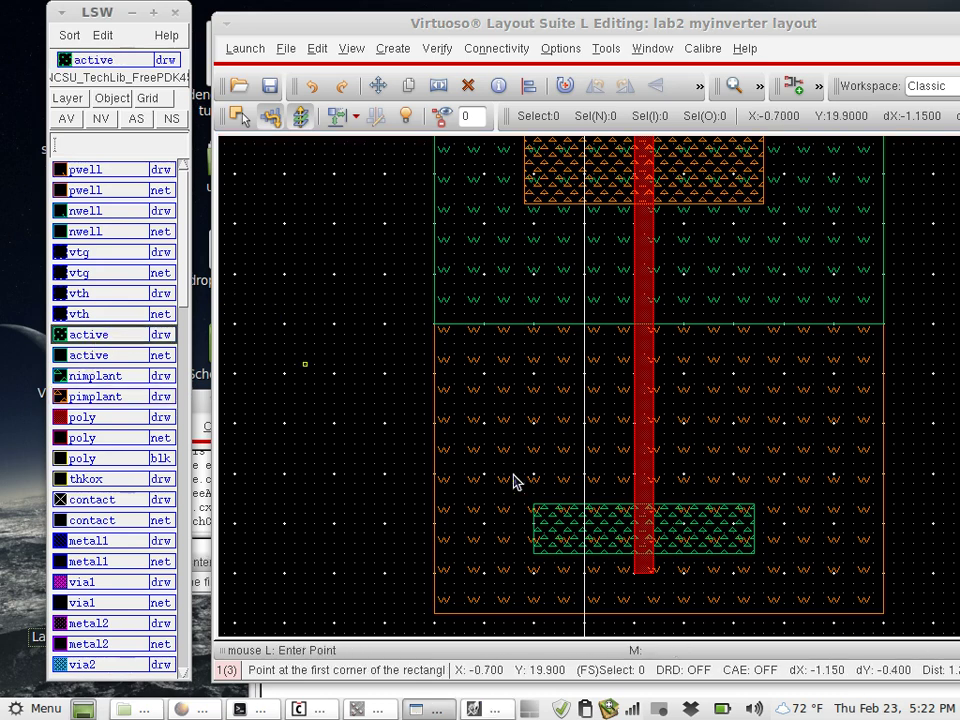
pyautogui.click(536, 557)
pyautogui.click(754, 508)
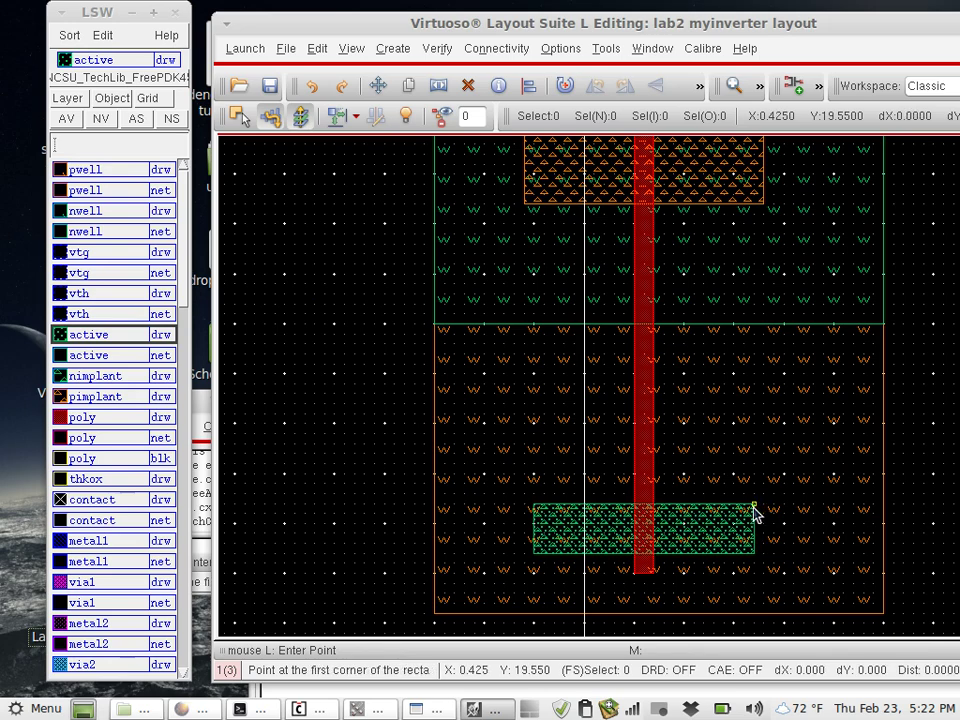
pyautogui.click(526, 206)
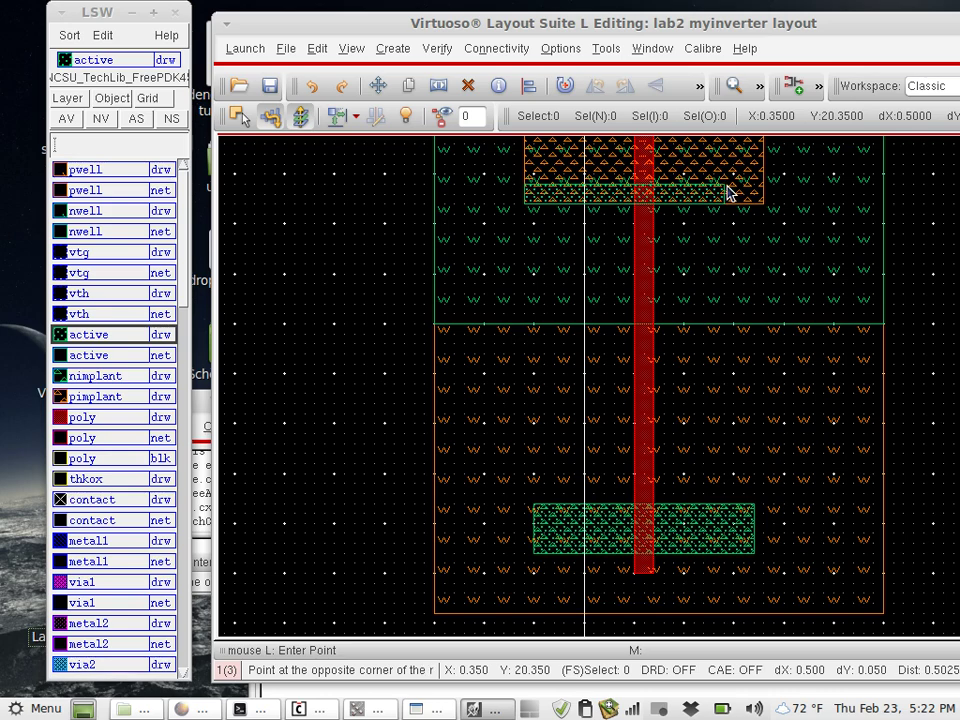
pyautogui.press('Up')
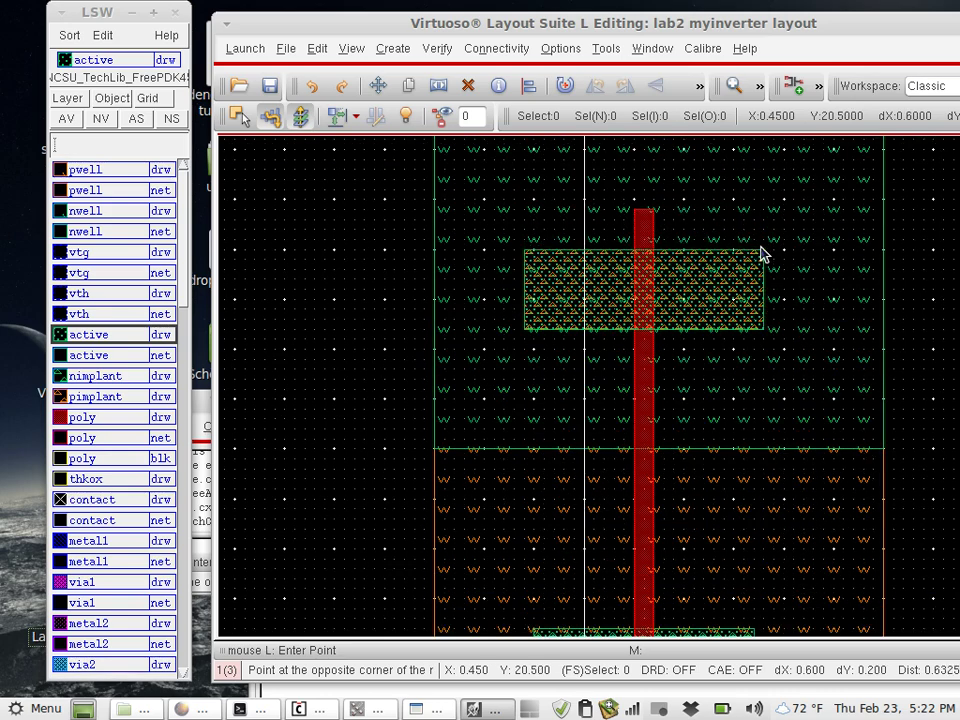
pyautogui.click(762, 250)
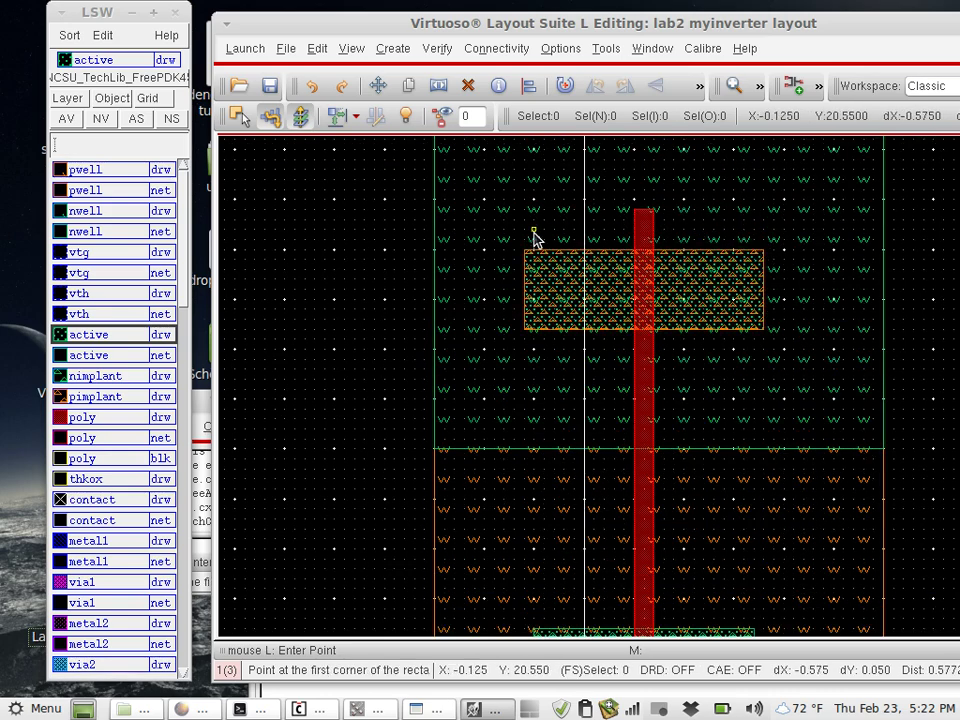
pyautogui.press('Escape')
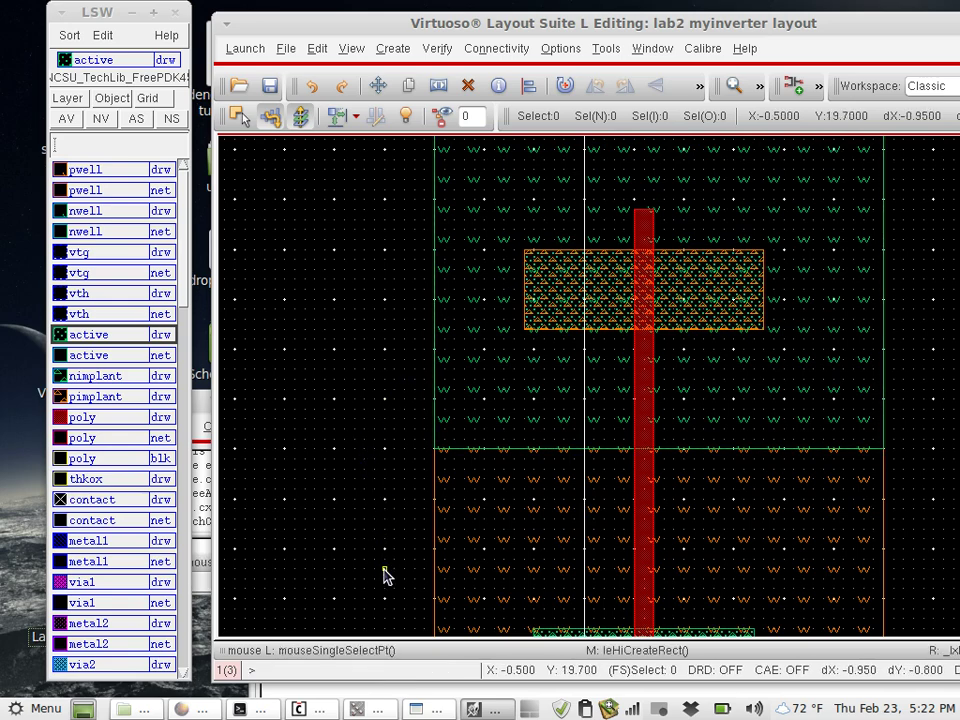
pyautogui.scroll(-2, 385, 577)
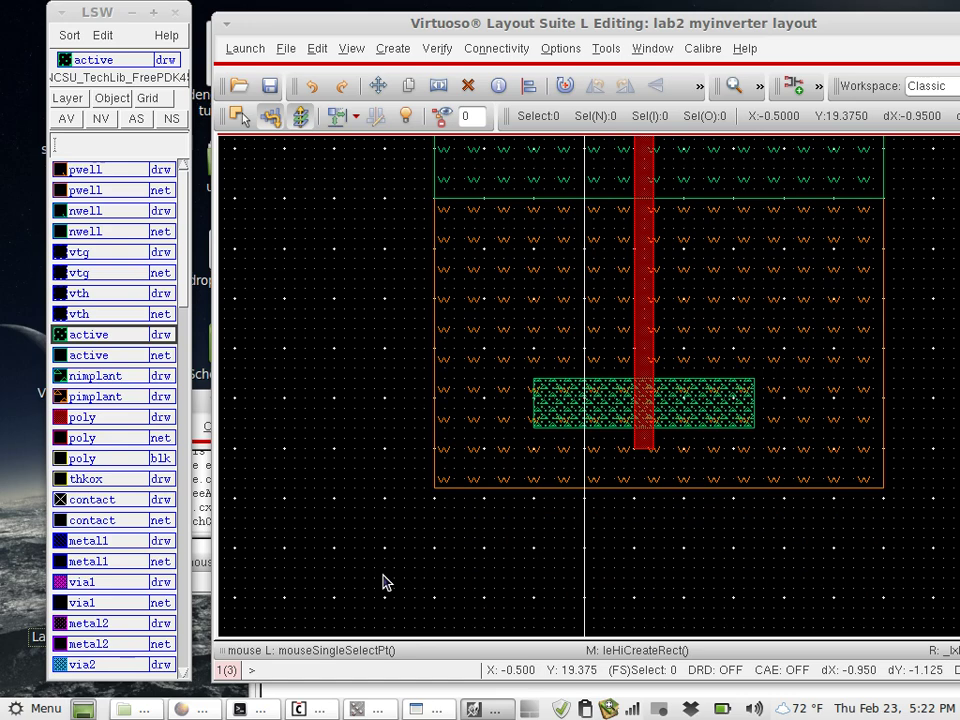
pyautogui.scroll(2, 416, 398)
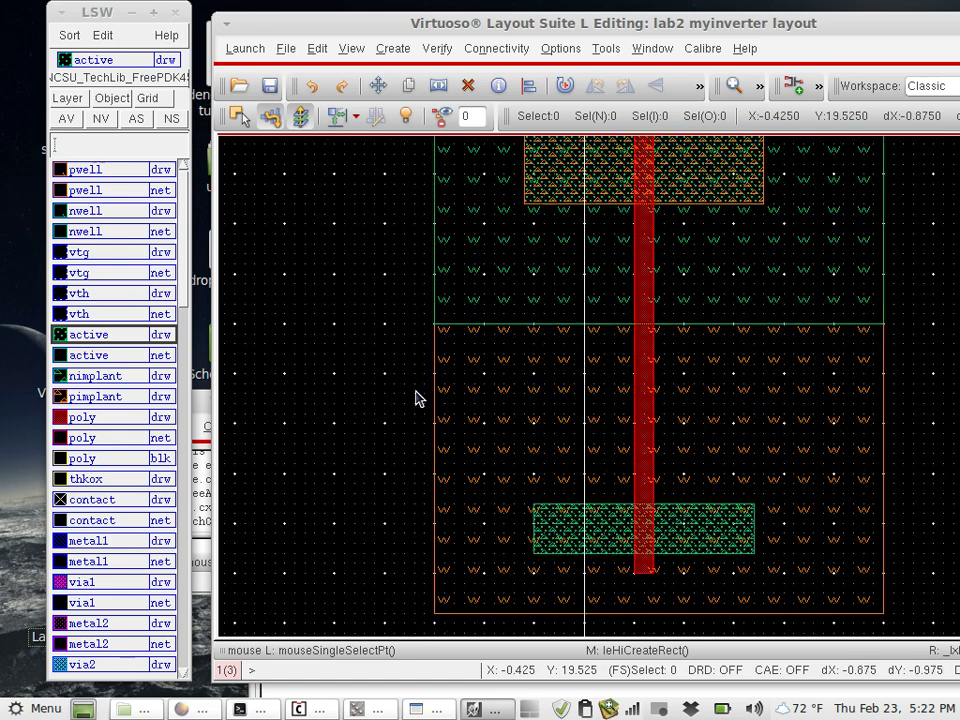
pyautogui.scroll(2, 416, 398)
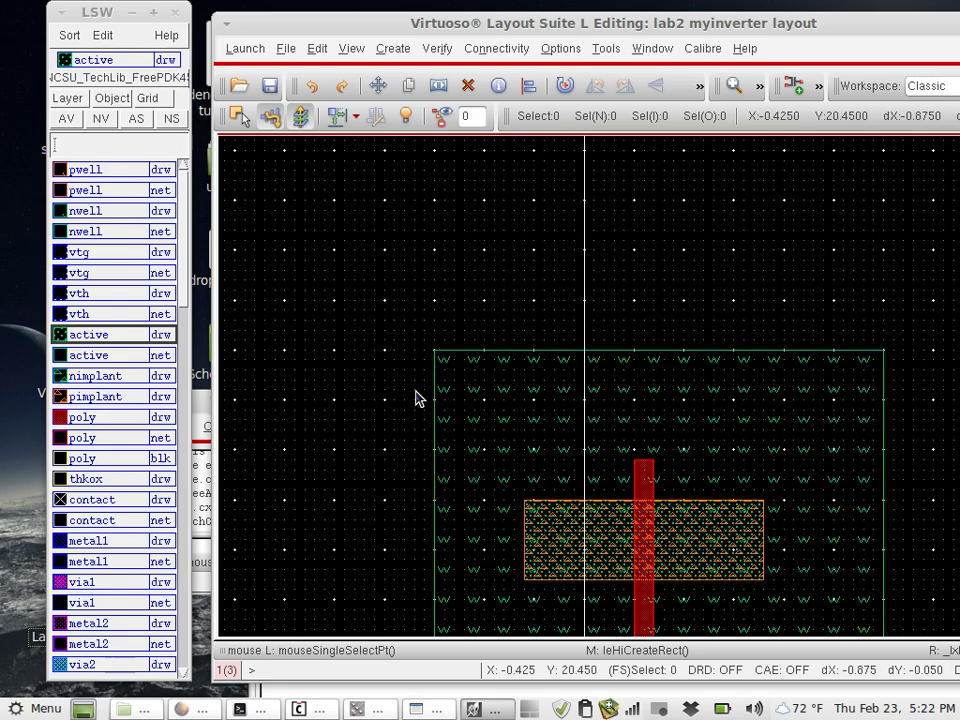
pyautogui.scroll(-2, 416, 398)
pyautogui.scroll(1, 416, 398)
pyautogui.click(415, 326)
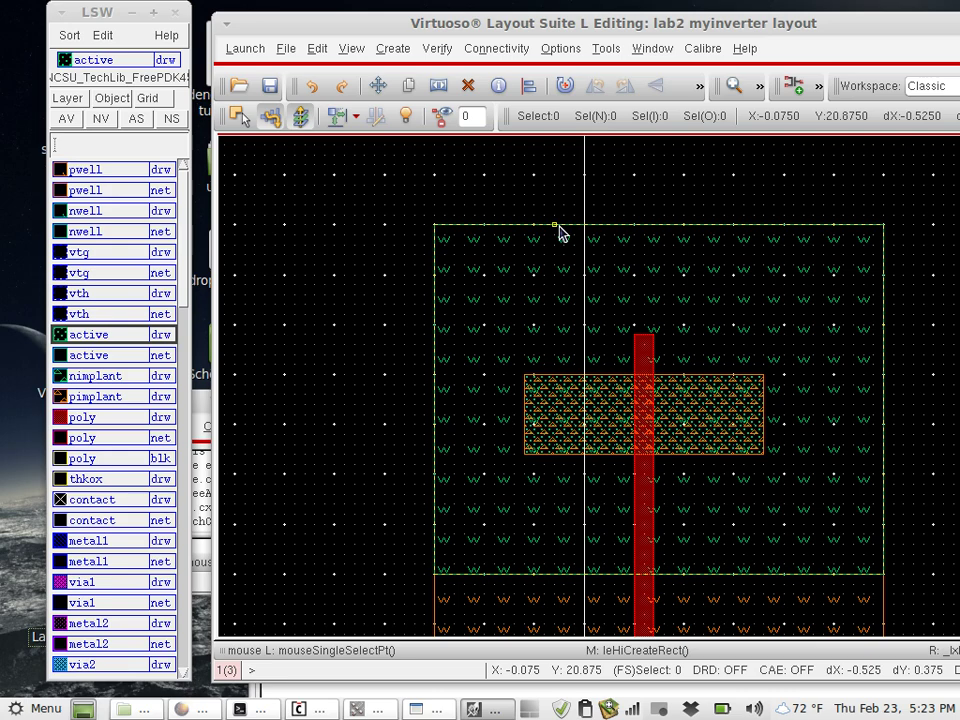
# Stretch the nwell's top edge upward, raising it in two passes
pyautogui.press('s')
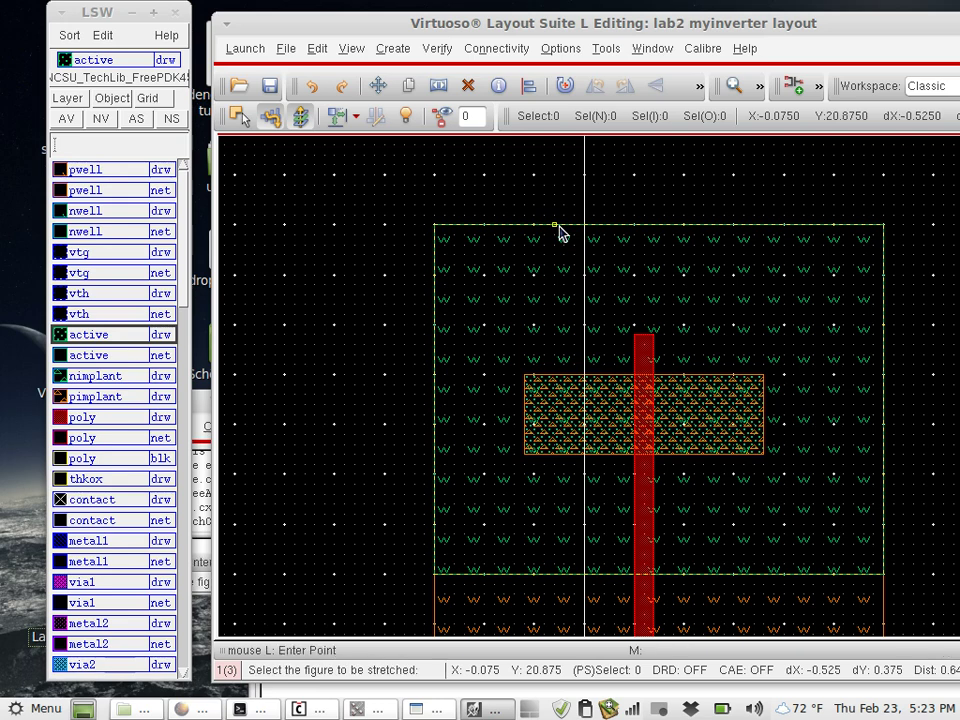
pyautogui.press('Escape')
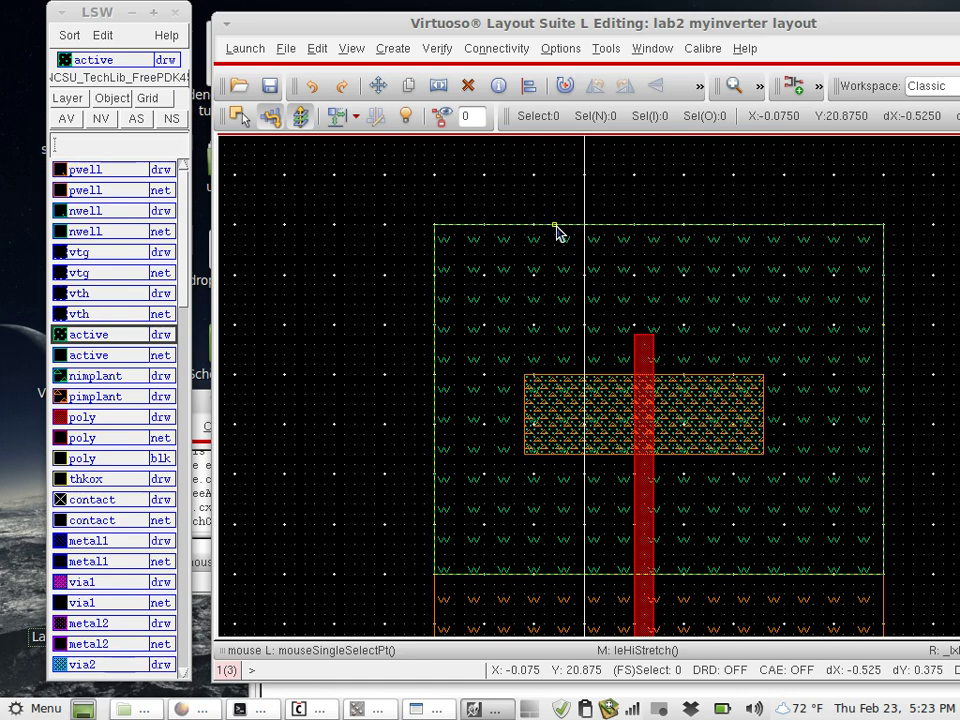
pyautogui.press('s')
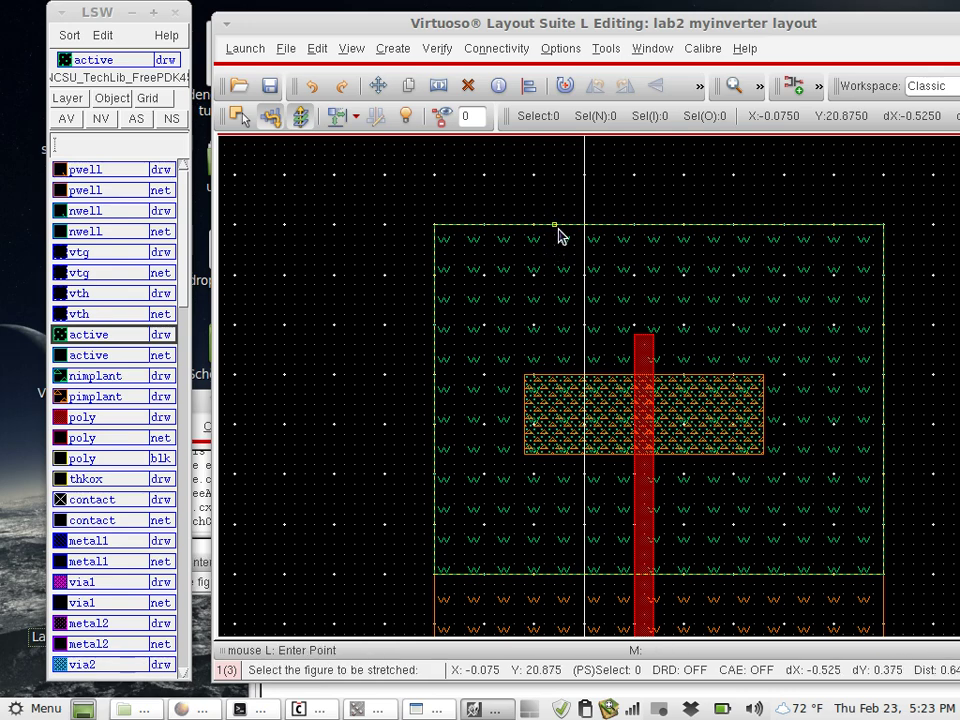
pyautogui.click(560, 234)
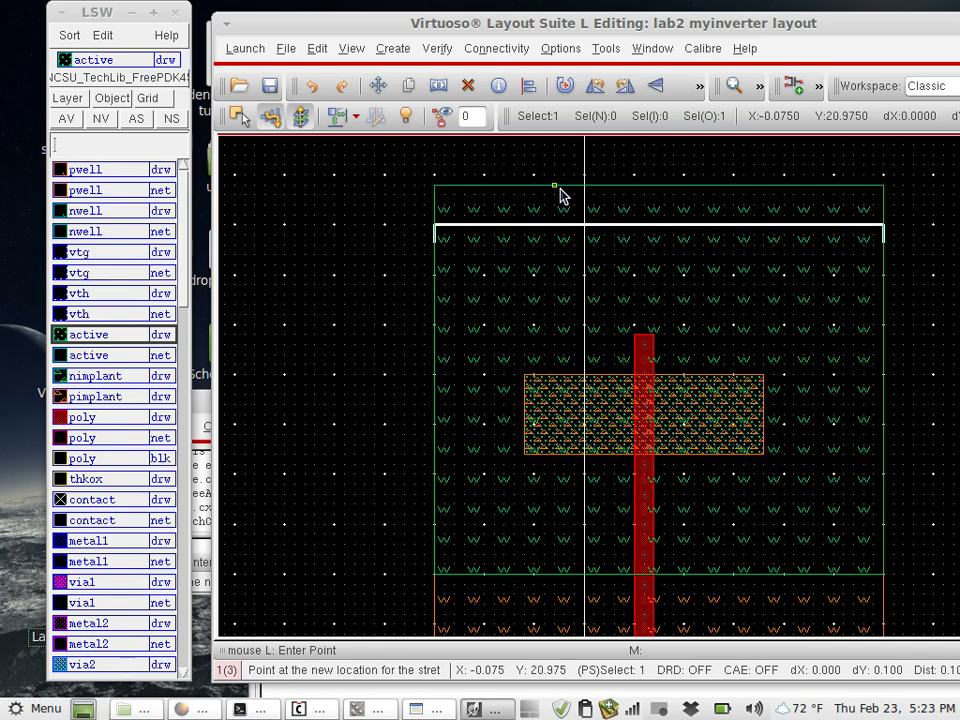
pyautogui.click(560, 222)
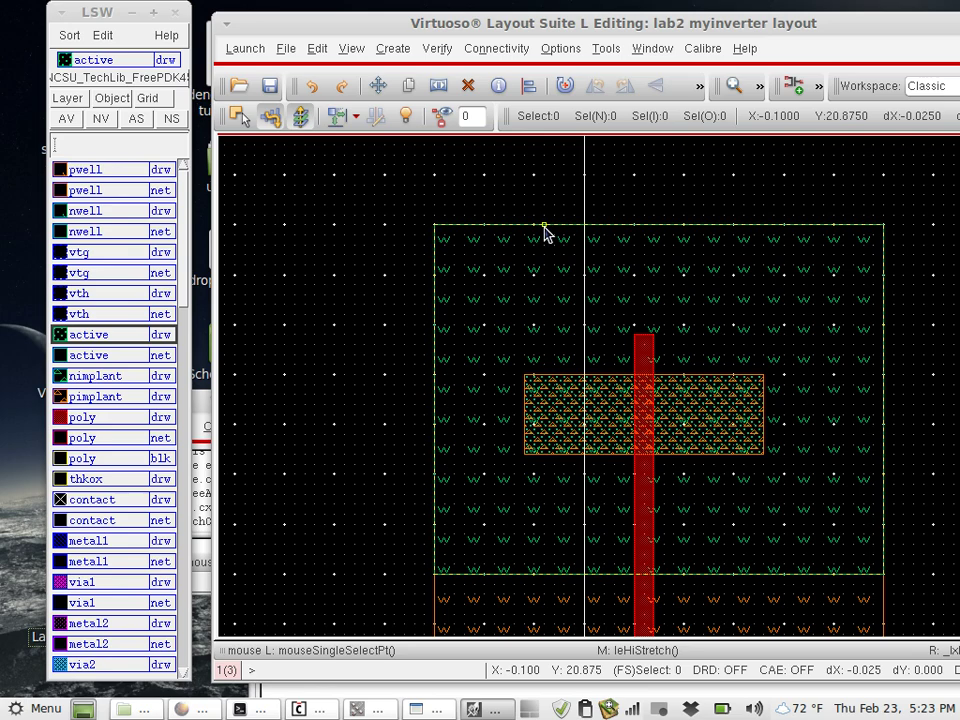
pyautogui.press('s')
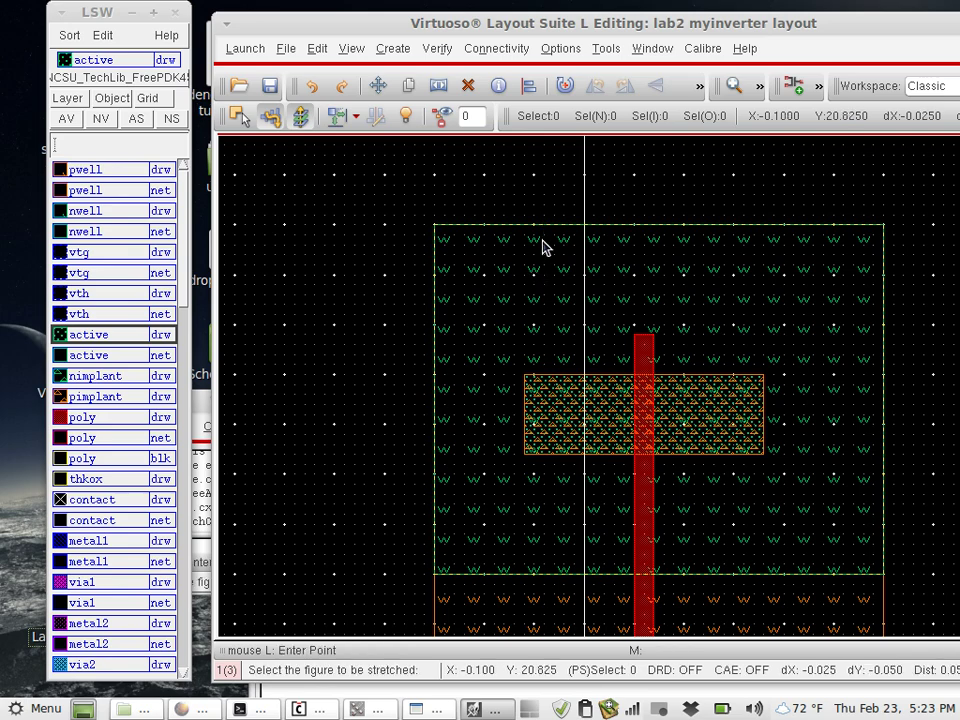
pyautogui.click(555, 226)
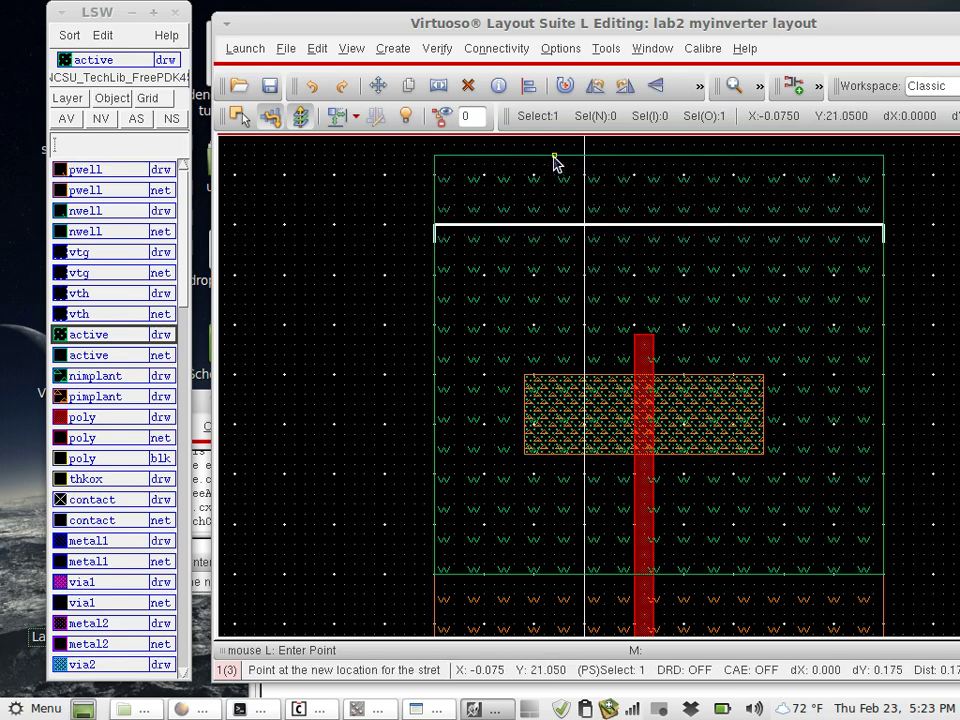
pyautogui.click(553, 155)
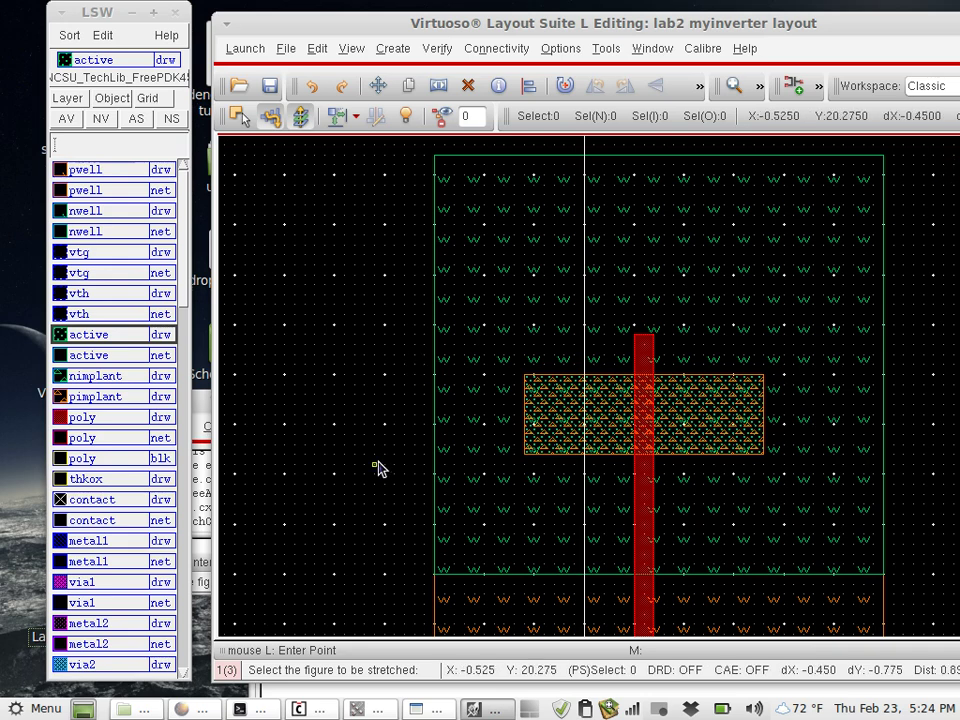
# Box-select the upper pimplant, active and poly top and stretch them up by 0.175
pyautogui.click(394, 533)
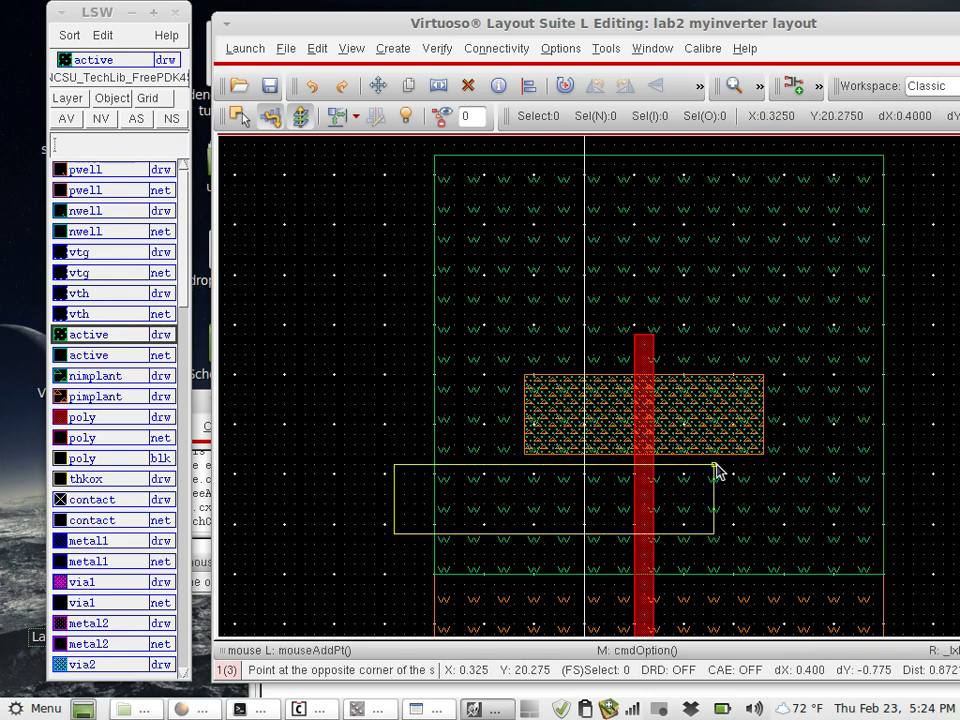
pyautogui.click(921, 146)
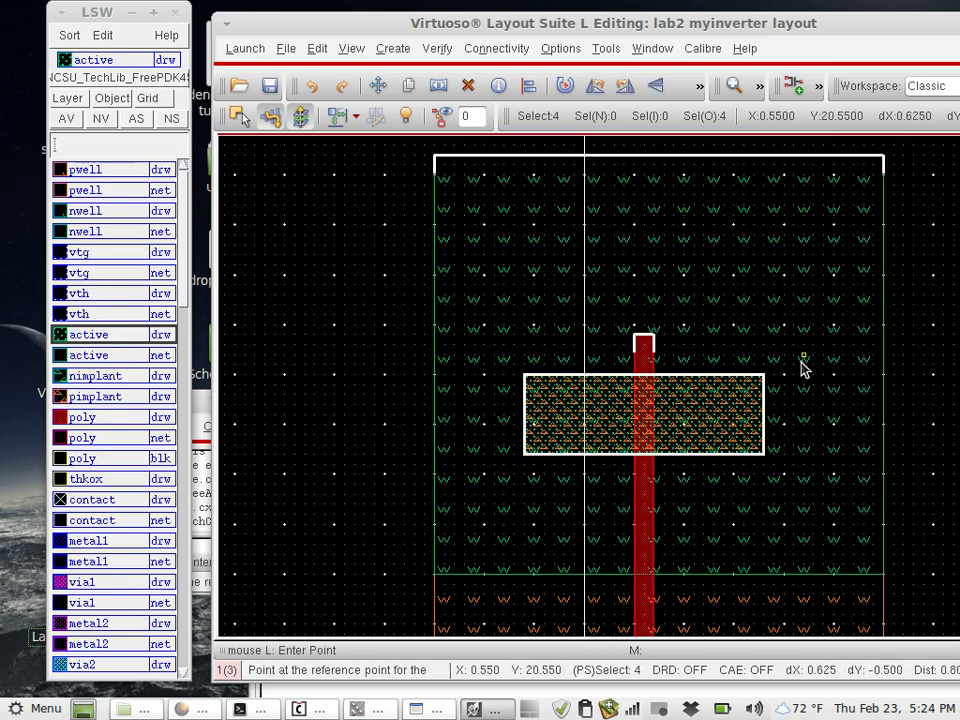
pyautogui.click(803, 417)
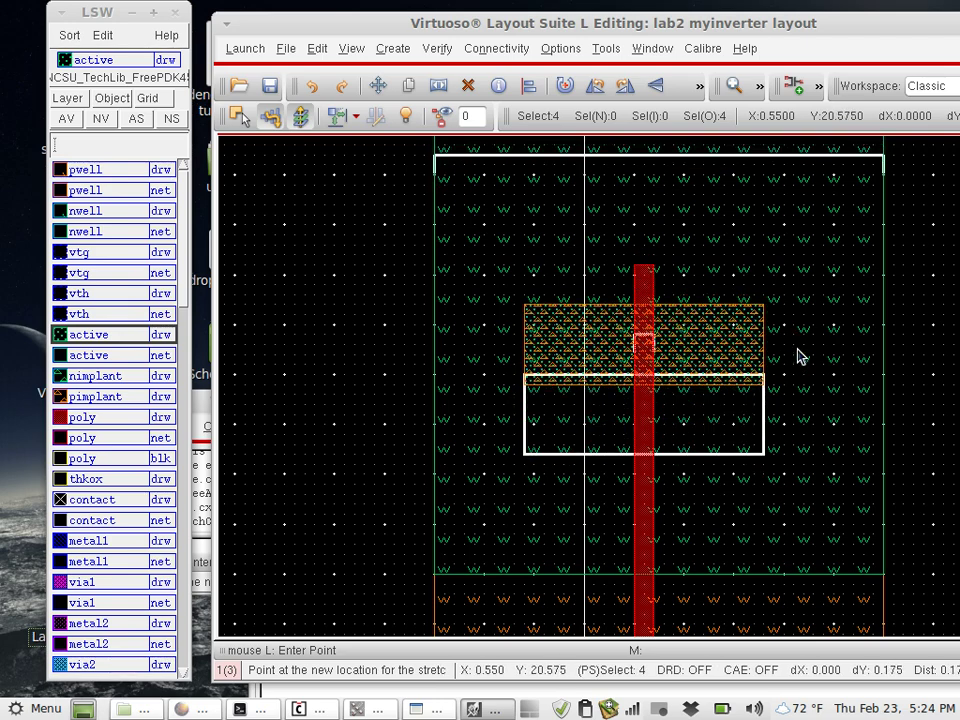
pyautogui.click(800, 356)
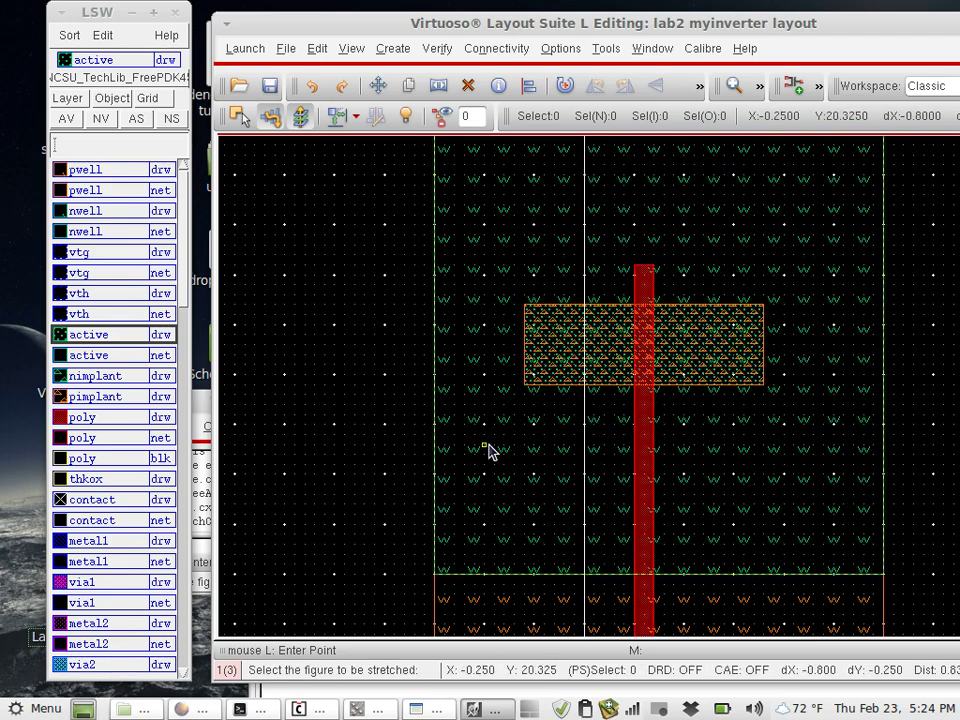
# Chop a horizontal strip across the upper part of the nwell rectangle
pyautogui.press('Escape')
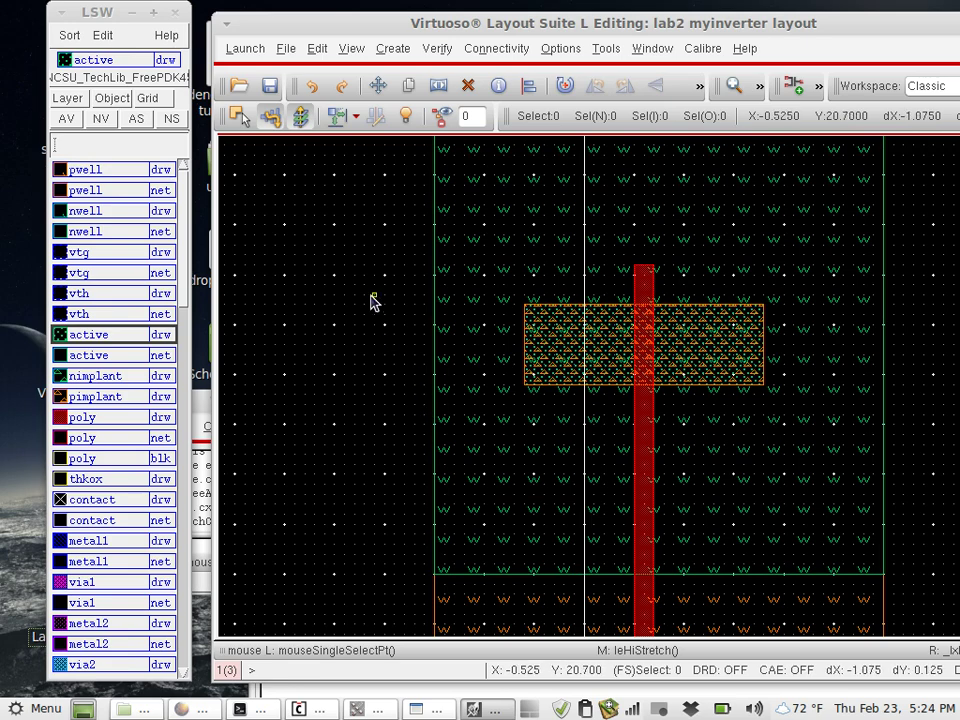
pyautogui.scroll(2, 372, 302)
pyautogui.scroll(-1, 372, 302)
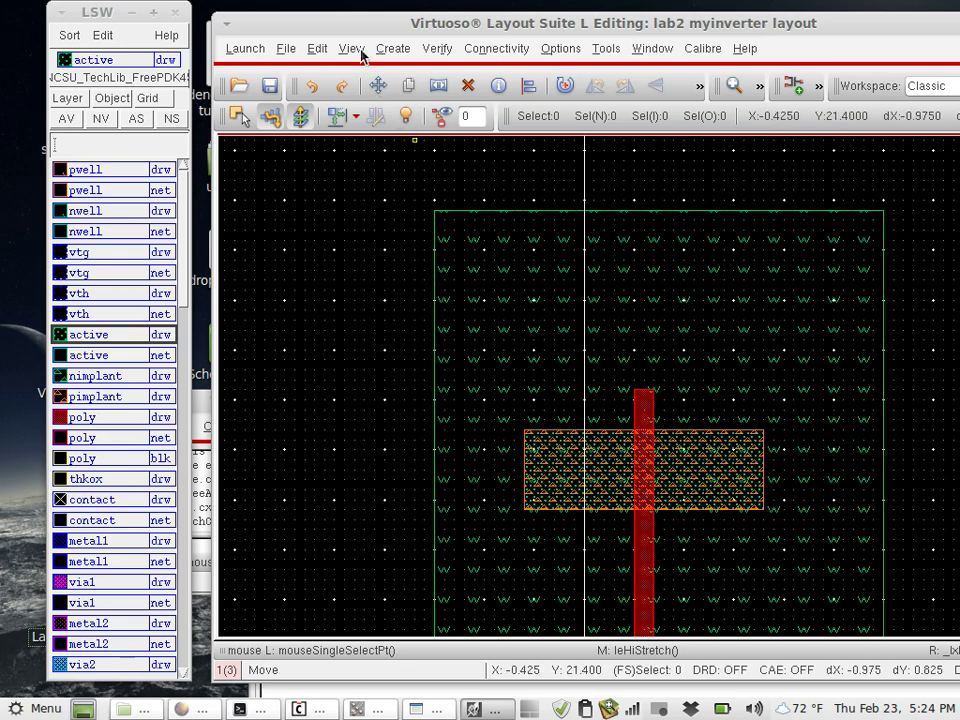
pyautogui.click(316, 48)
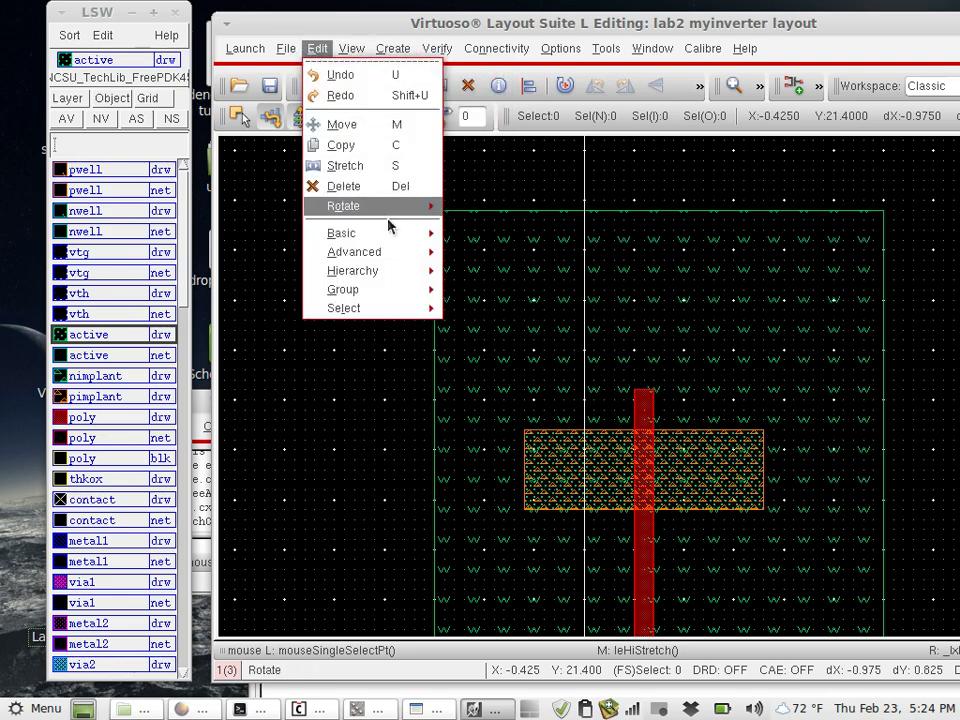
pyautogui.moveTo(410, 234)
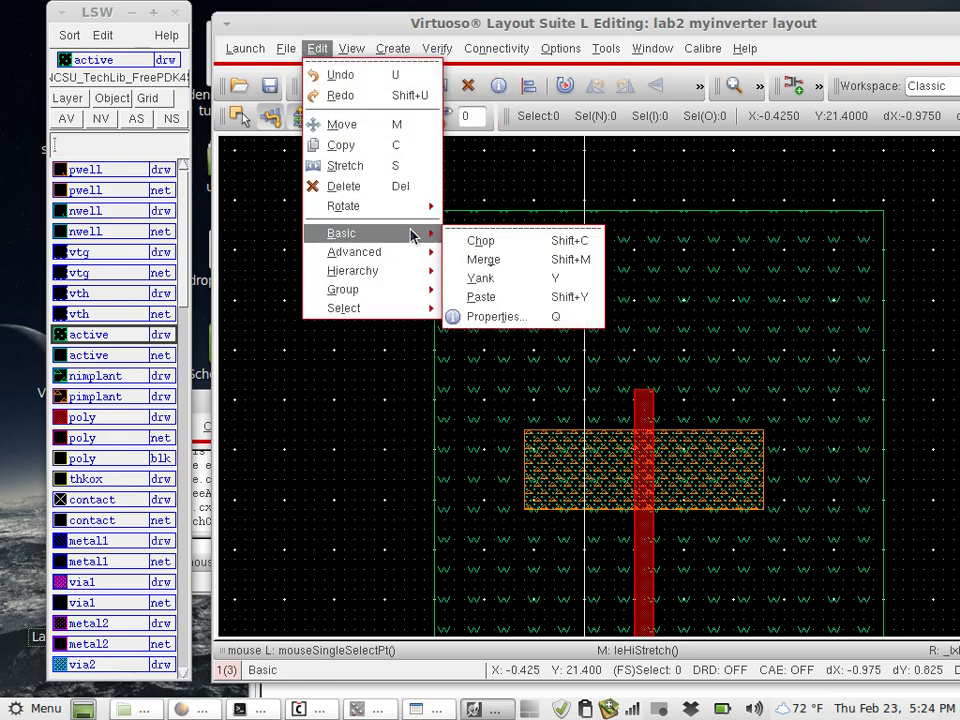
pyautogui.click(498, 244)
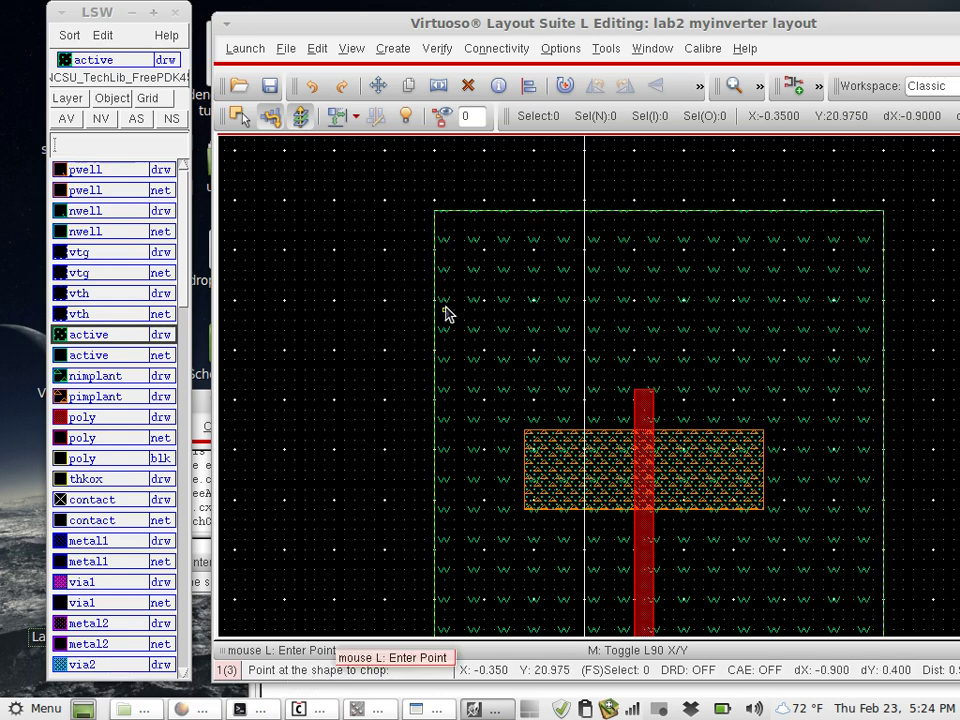
pyautogui.click(490, 305)
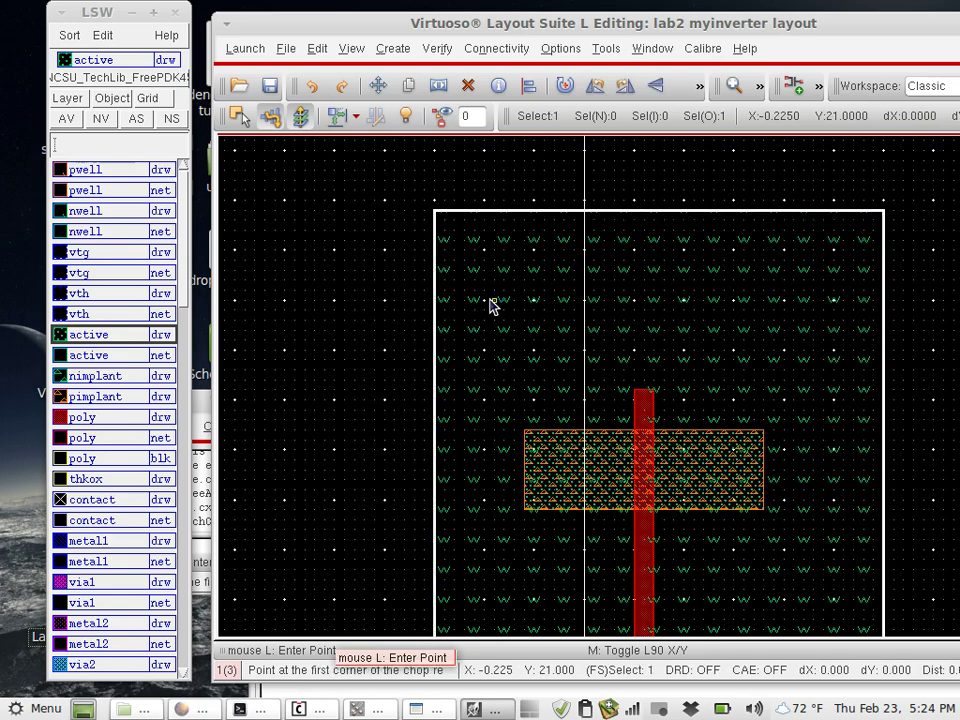
pyautogui.click(374, 330)
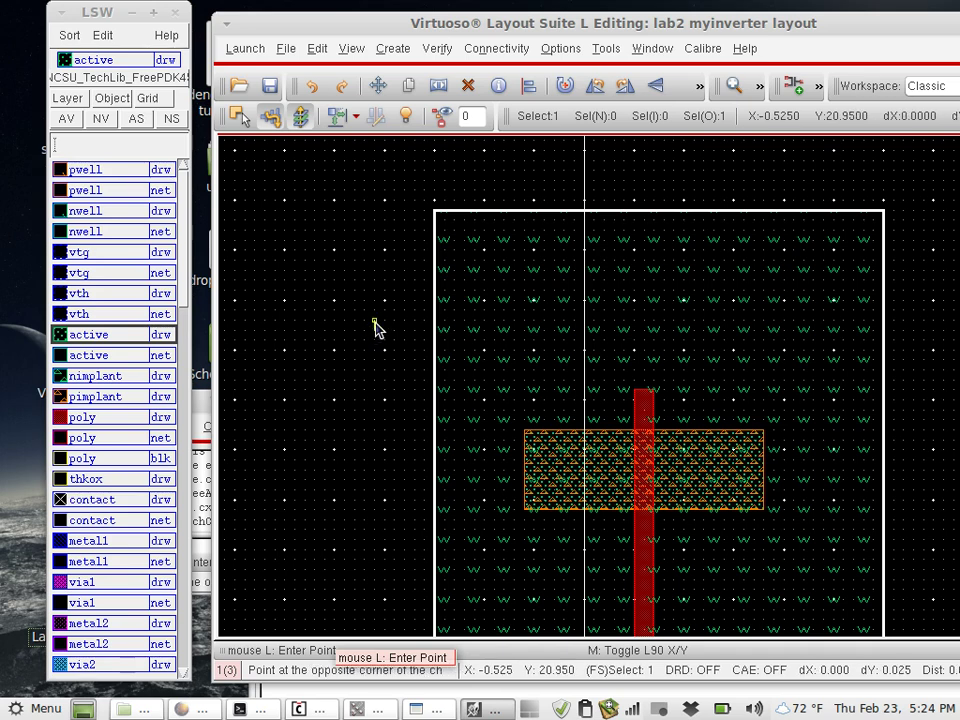
pyautogui.click(943, 314)
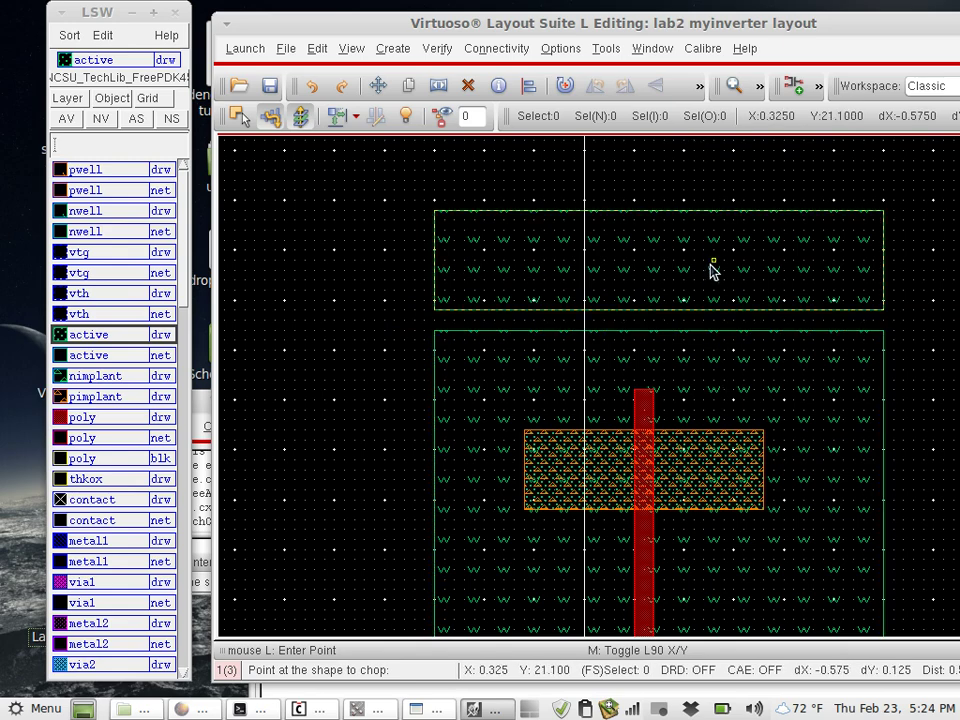
# Select the cut-off upper nwell piece and delete it
pyautogui.click(707, 300)
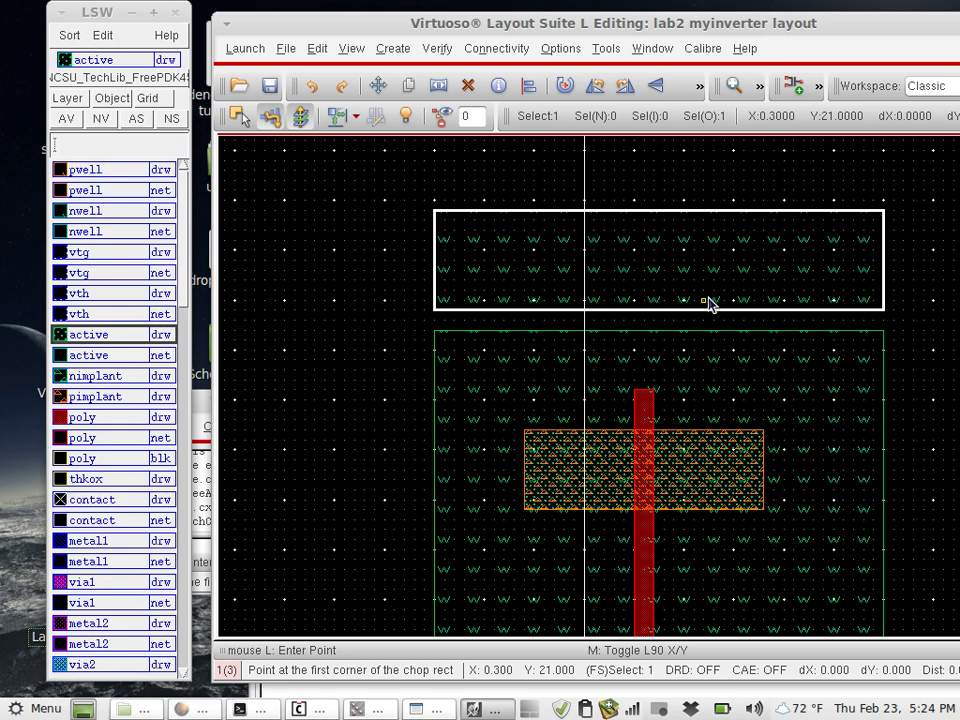
pyautogui.press('Escape')
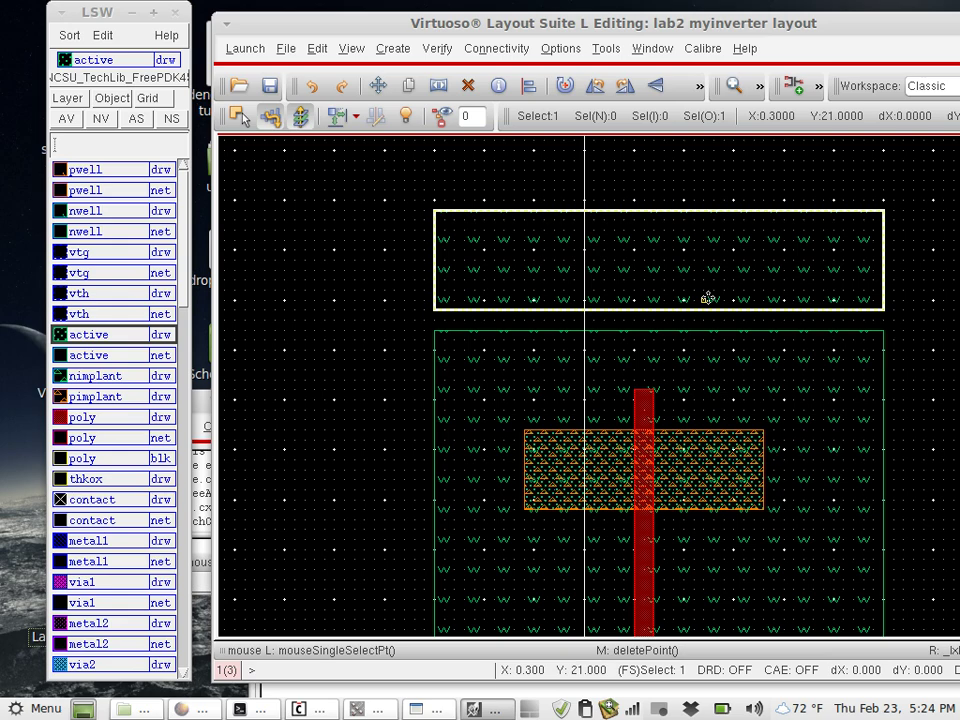
pyautogui.press('Delete')
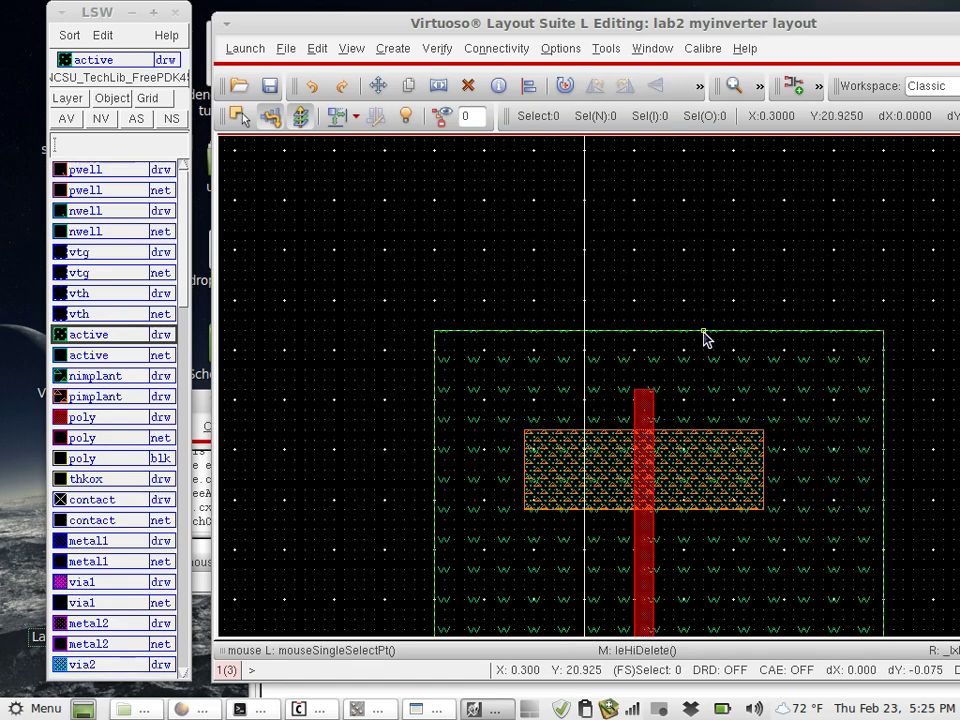
# Stretch the nwell's top edge up and the pwell's bottom edge down by about 0.275
pyautogui.press('s')
pyautogui.click(703, 334)
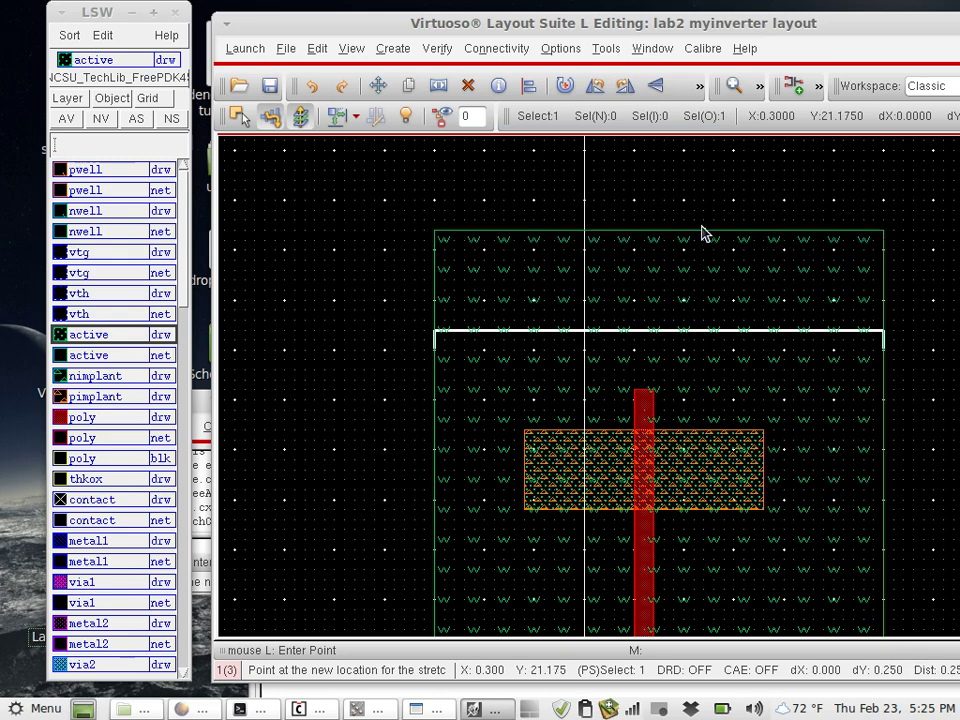
pyautogui.click(703, 231)
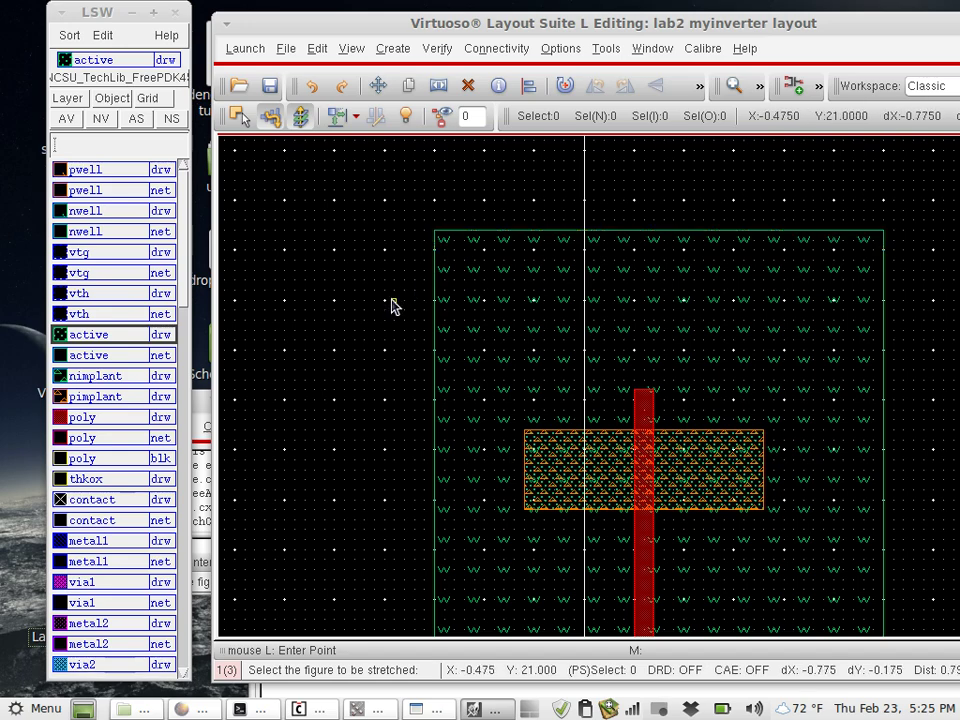
pyautogui.scroll(-5, 393, 306)
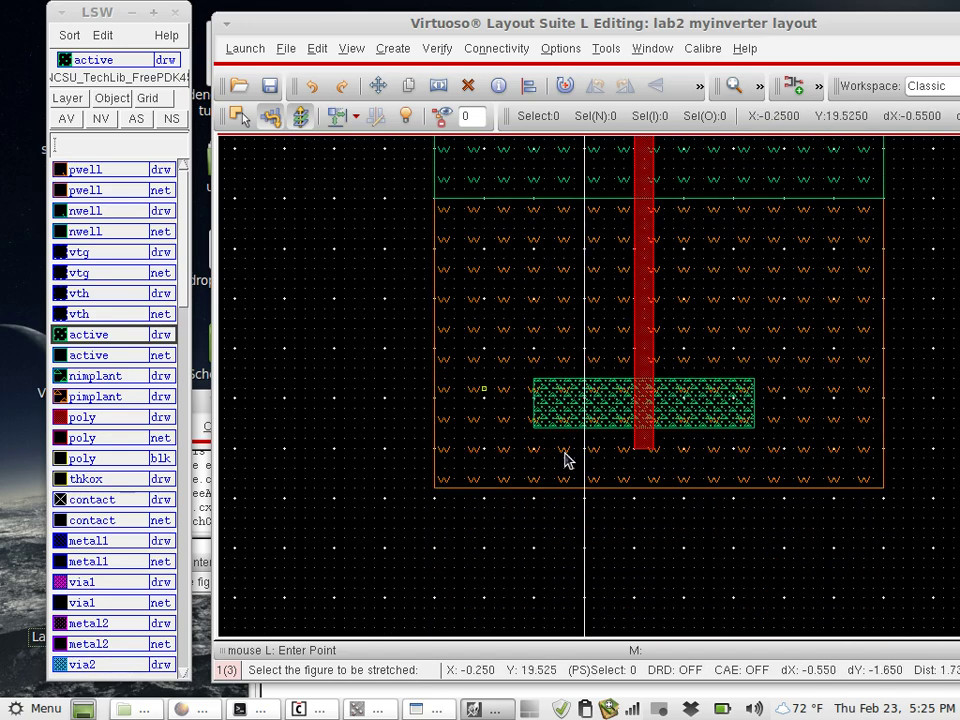
pyautogui.click(675, 488)
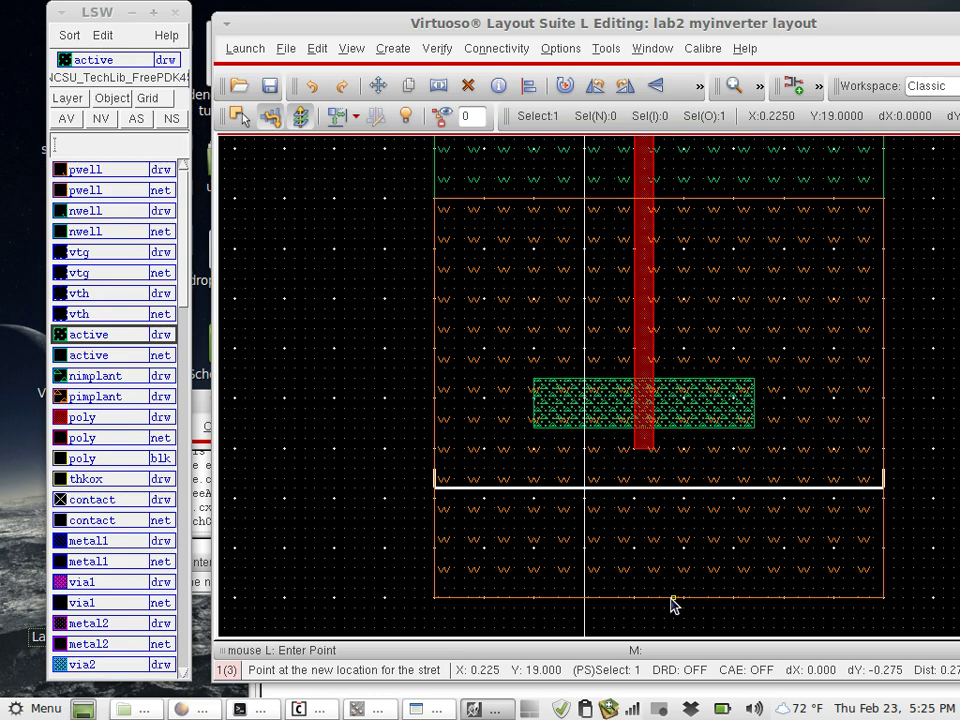
pyautogui.click(671, 600)
pyautogui.press('Escape')
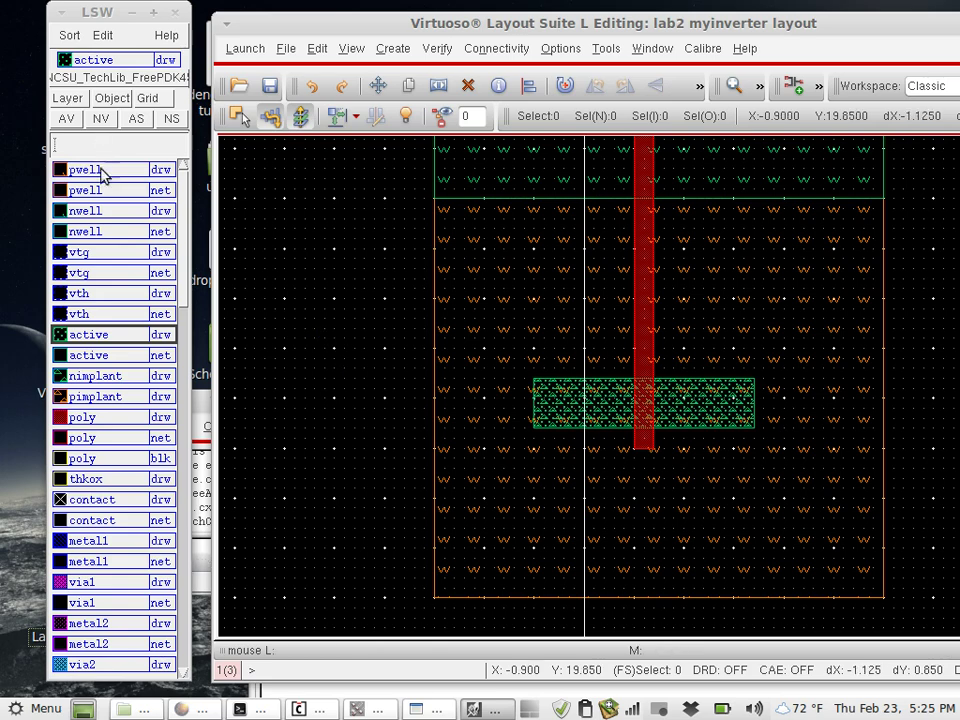
# Draw an nimplant strip in the lower well just below the NMOS transistor
pyautogui.click(101, 377)
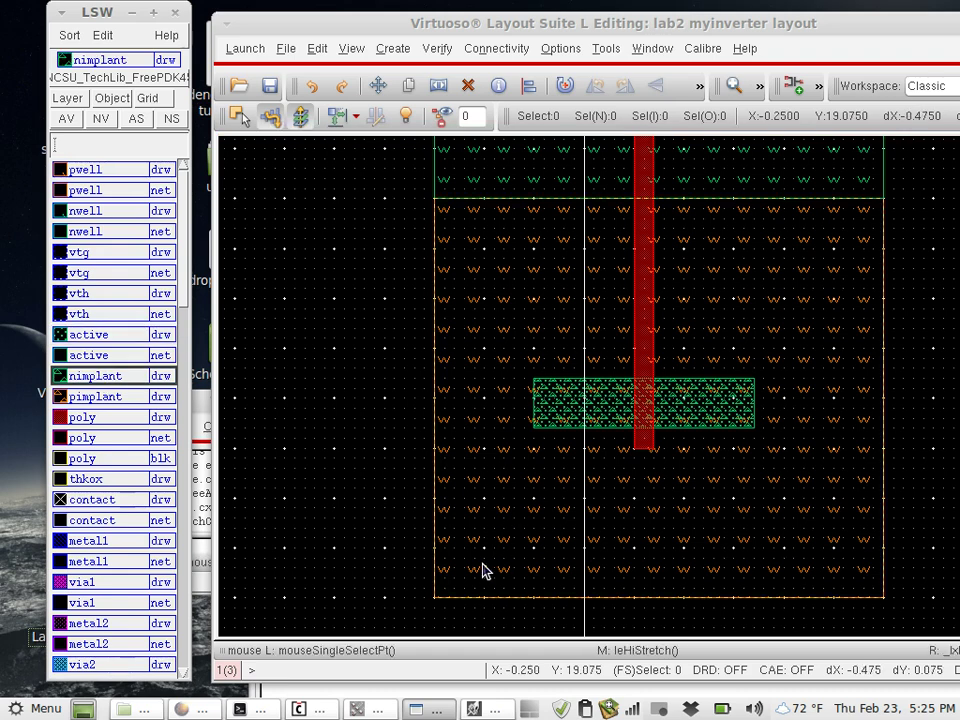
pyautogui.click(484, 565)
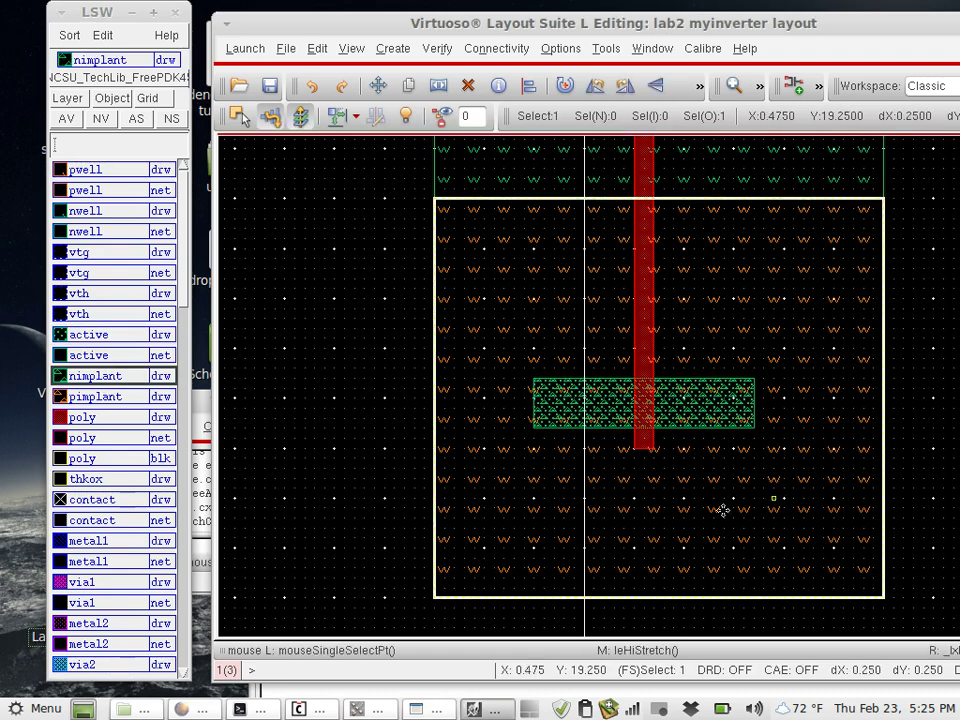
pyautogui.press('r')
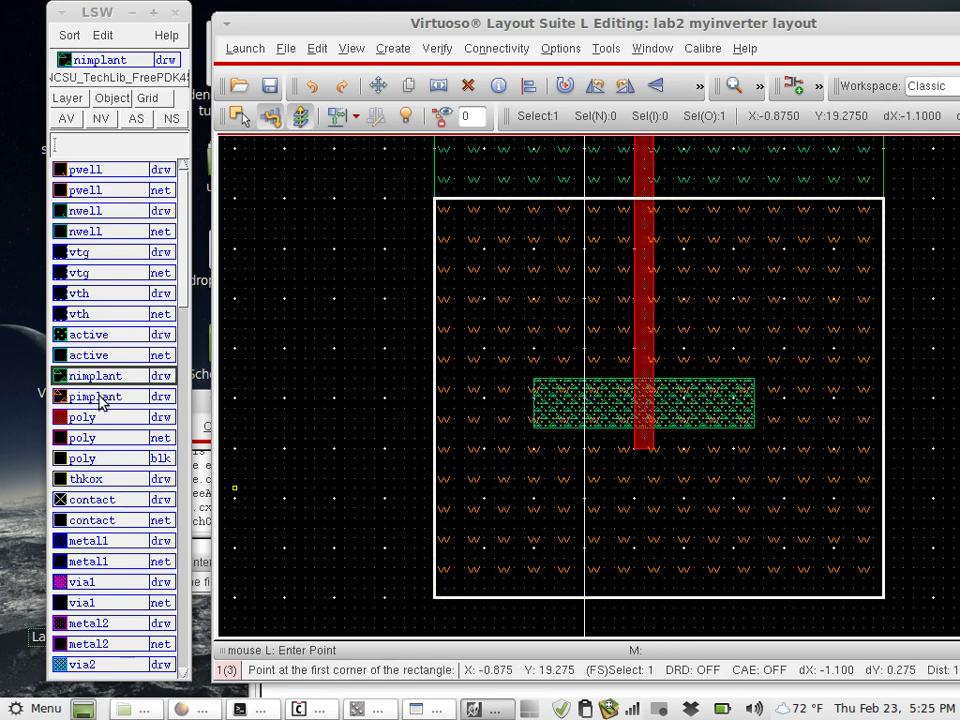
pyautogui.click(484, 557)
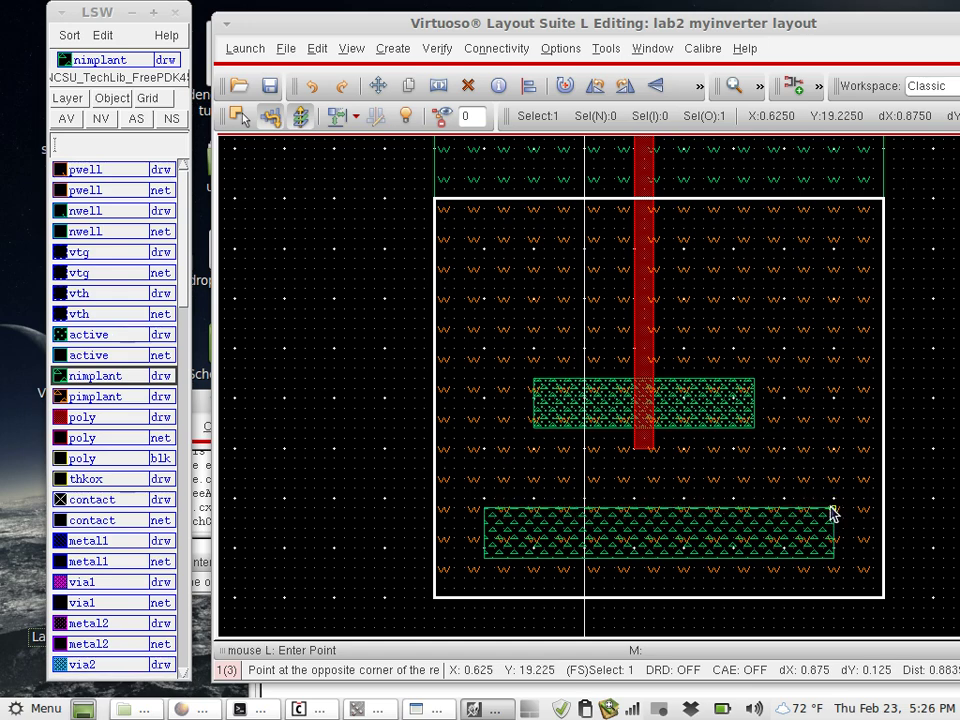
pyautogui.click(834, 508)
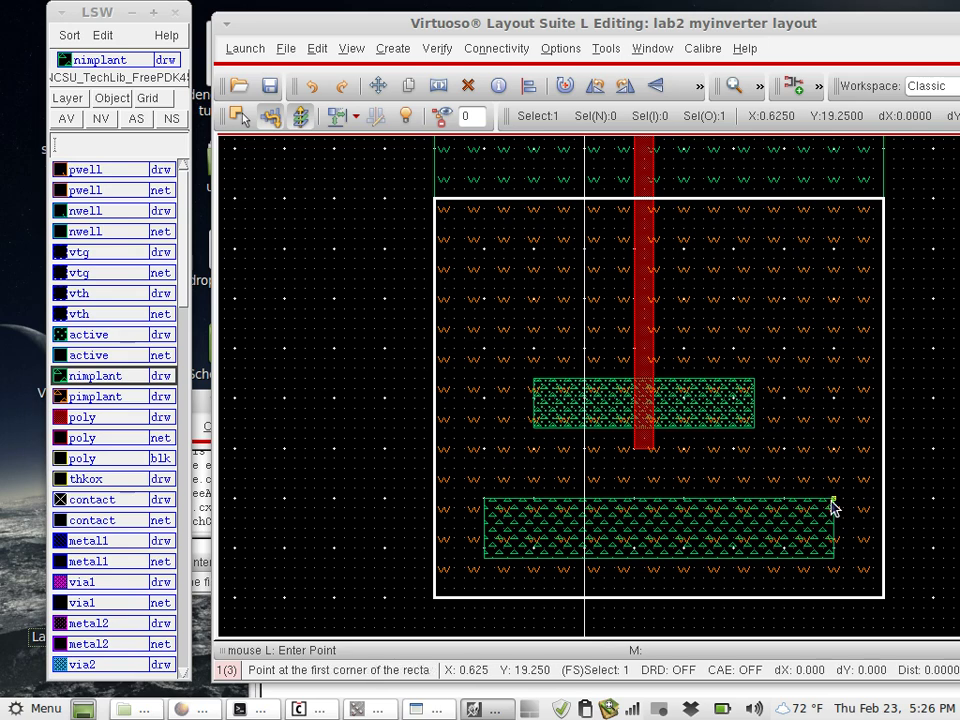
# Draw a matching active rectangle over the new nimplant strip
pyautogui.click(100, 336)
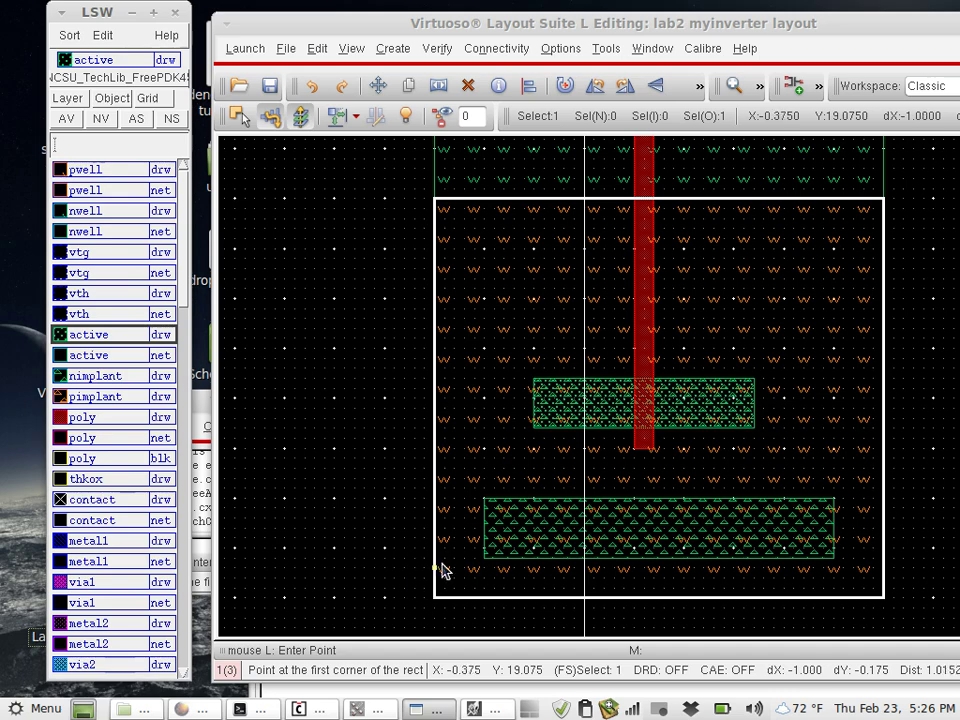
pyautogui.click(486, 557)
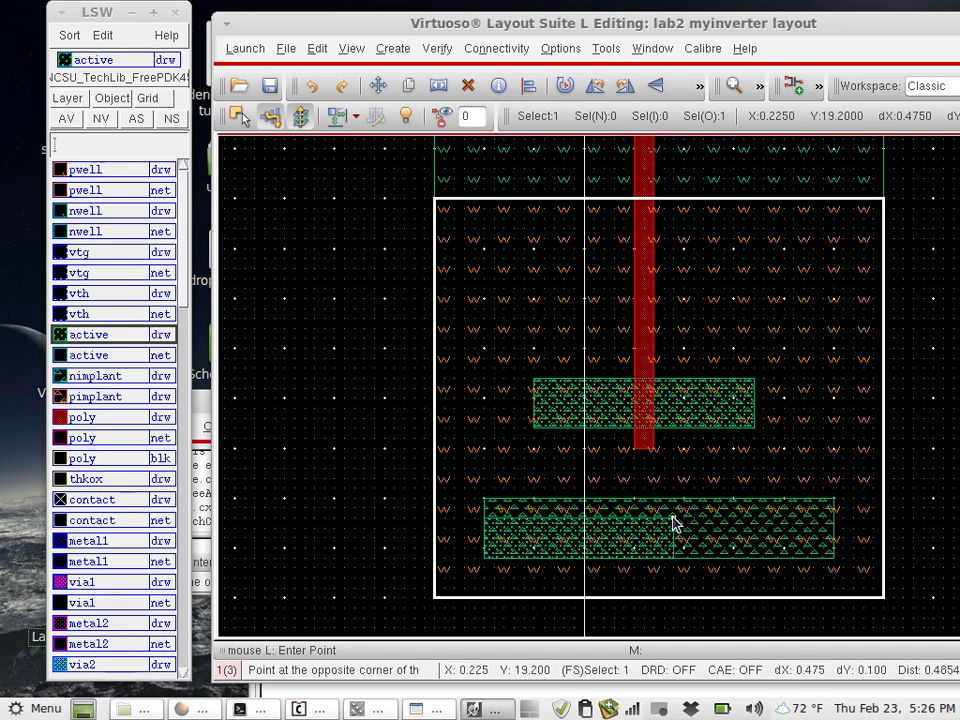
pyautogui.click(834, 500)
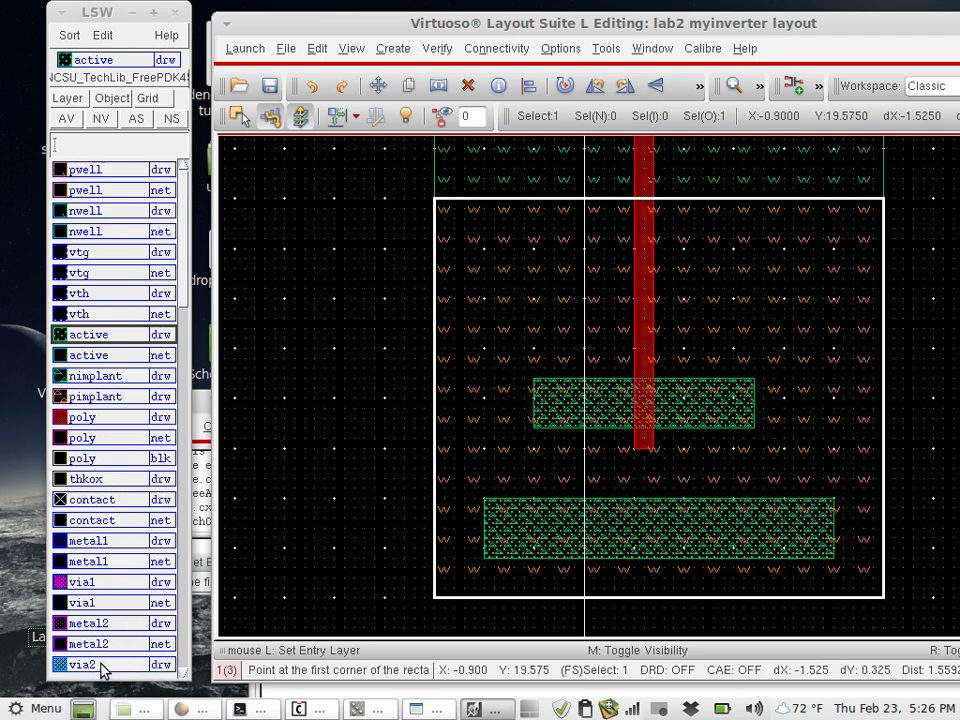
# Draw contact squares at the left, middle and right of the lower active strip, then begin metal1 over them
pyautogui.click(110, 500)
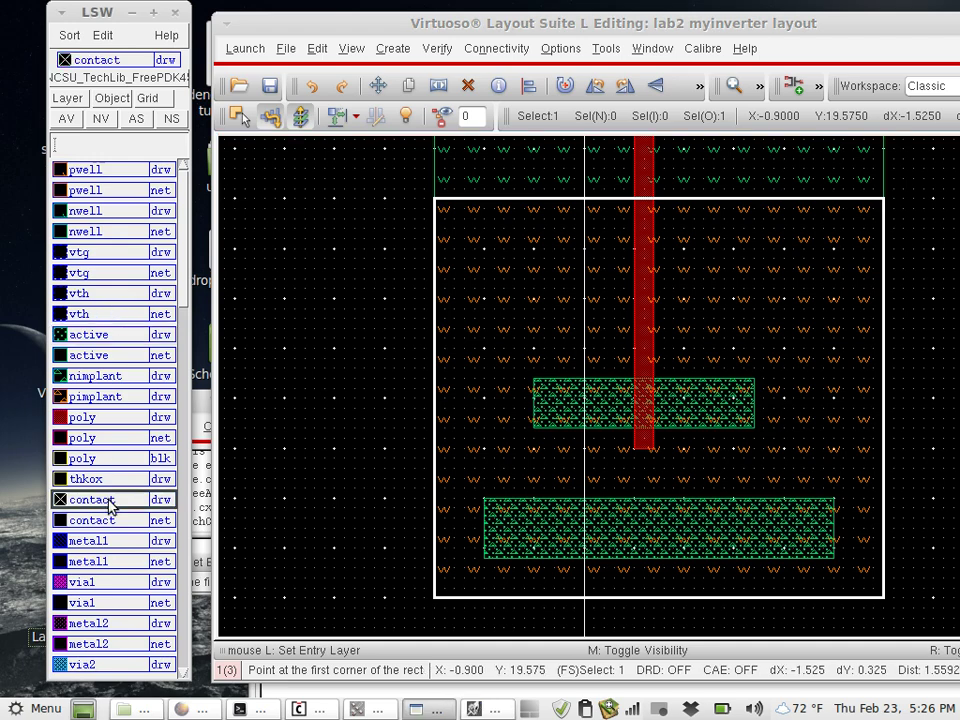
pyautogui.click(505, 559)
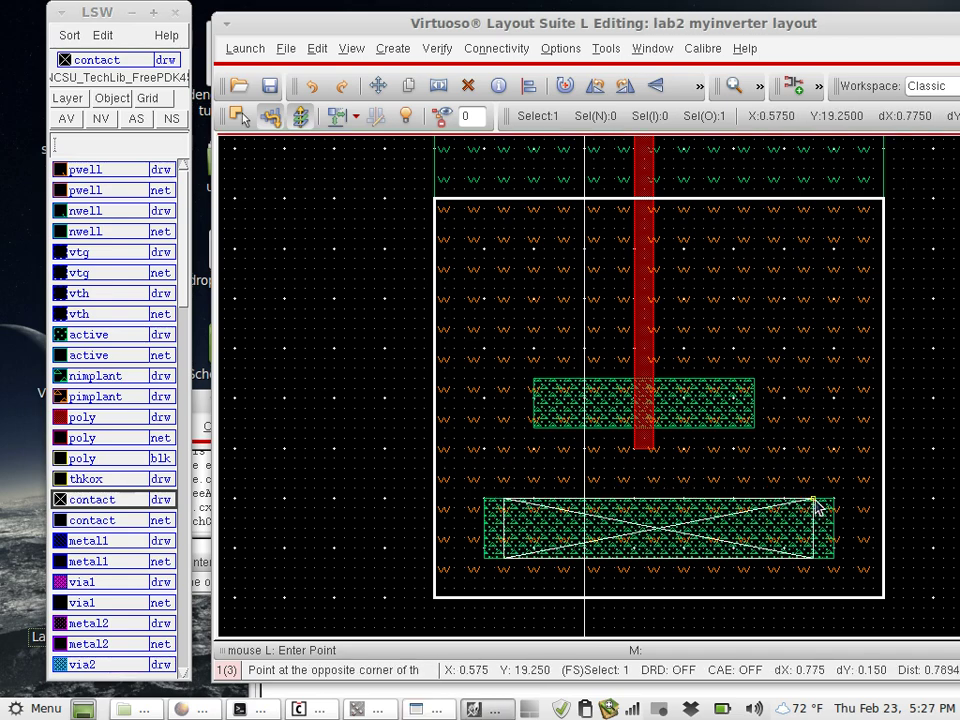
pyautogui.click(585, 500)
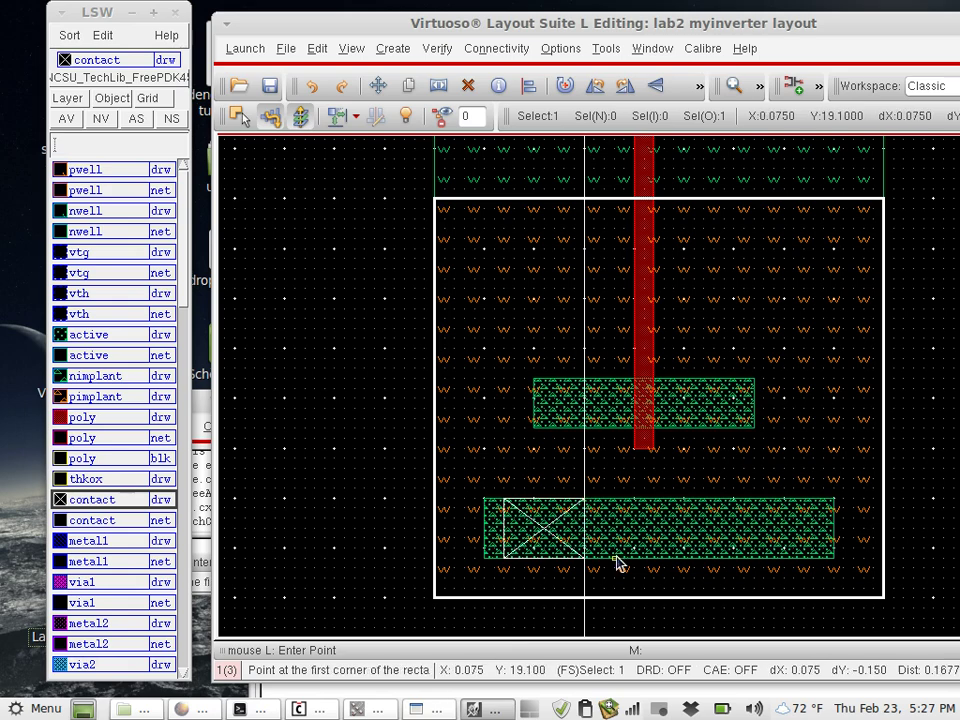
pyautogui.click(617, 557)
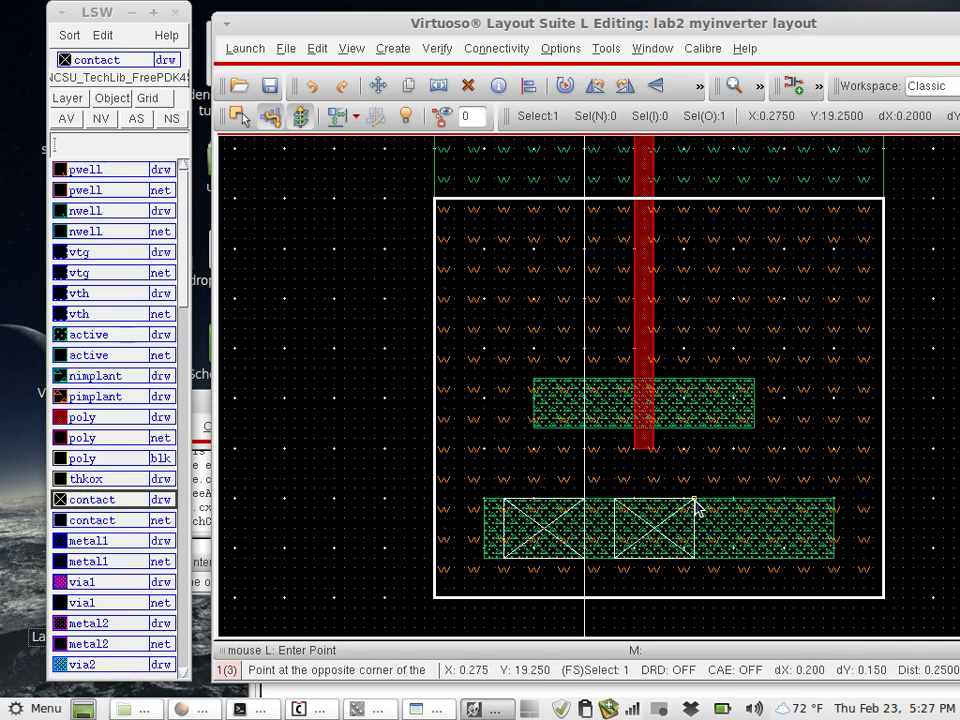
pyautogui.click(704, 500)
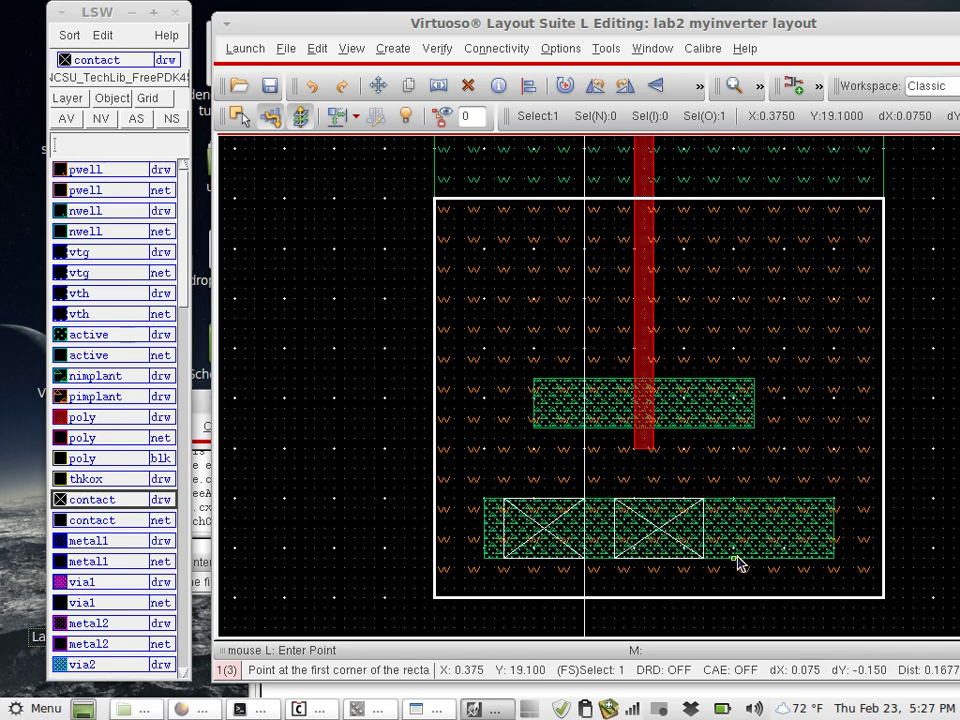
pyautogui.click(737, 558)
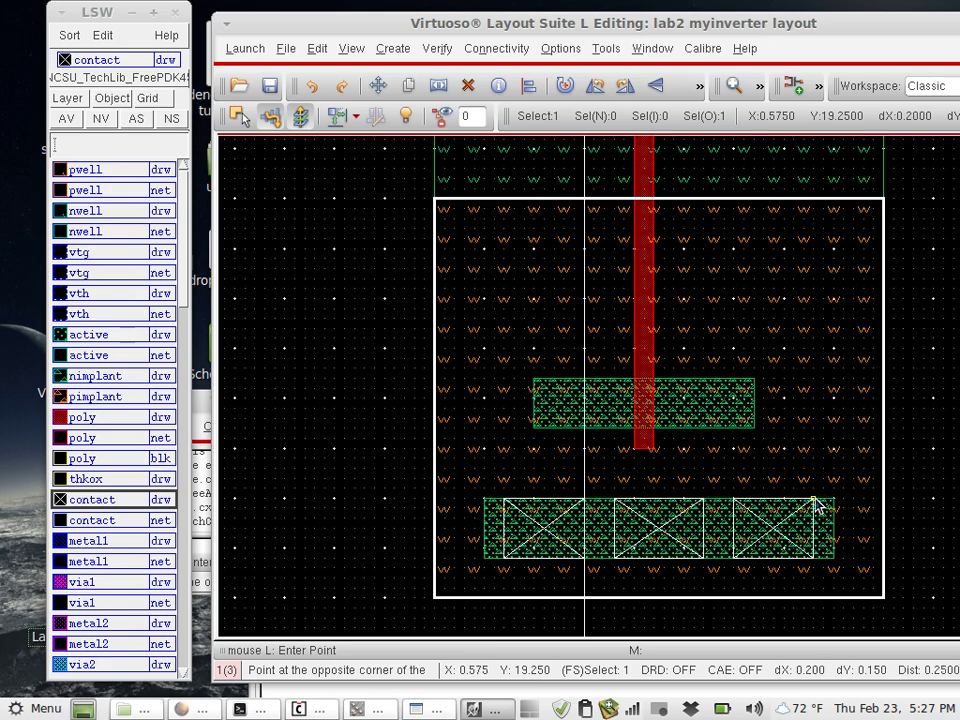
pyautogui.click(819, 503)
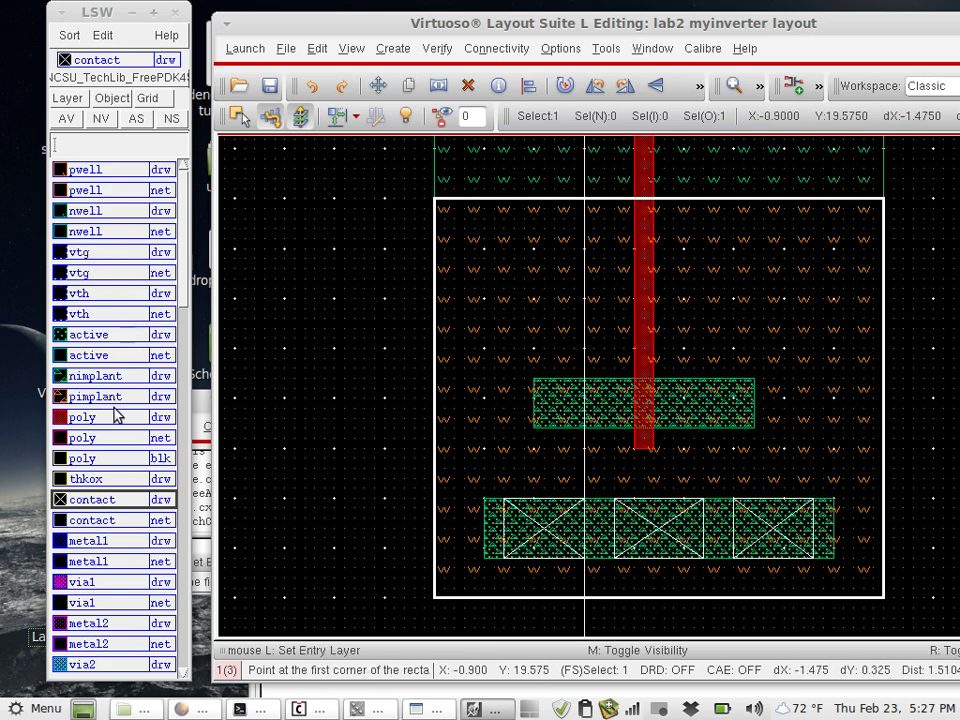
pyautogui.click(118, 541)
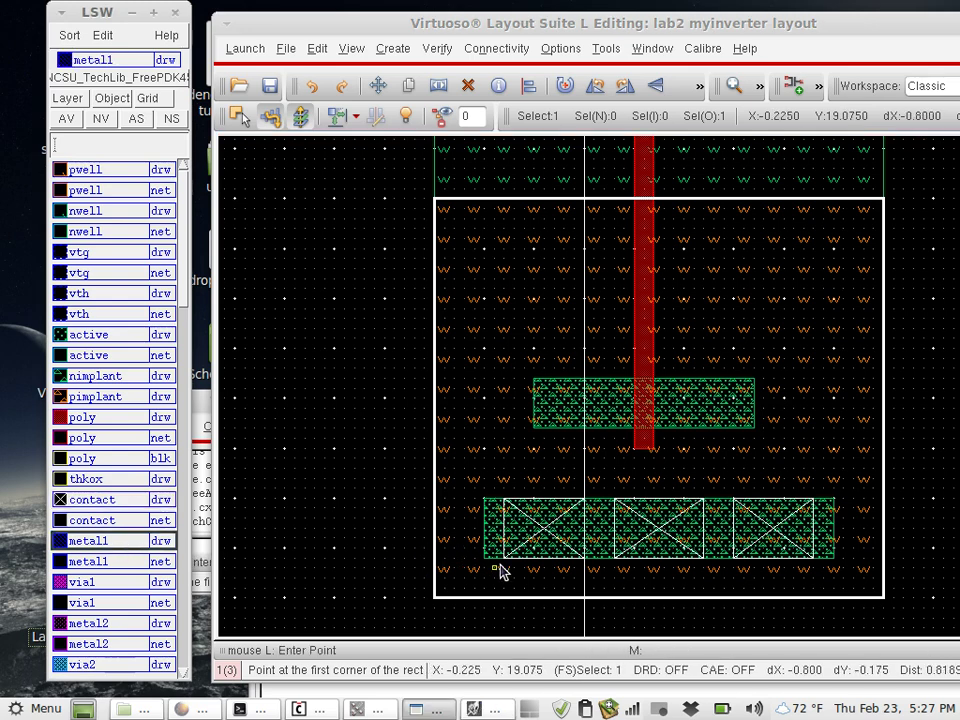
pyautogui.click(437, 558)
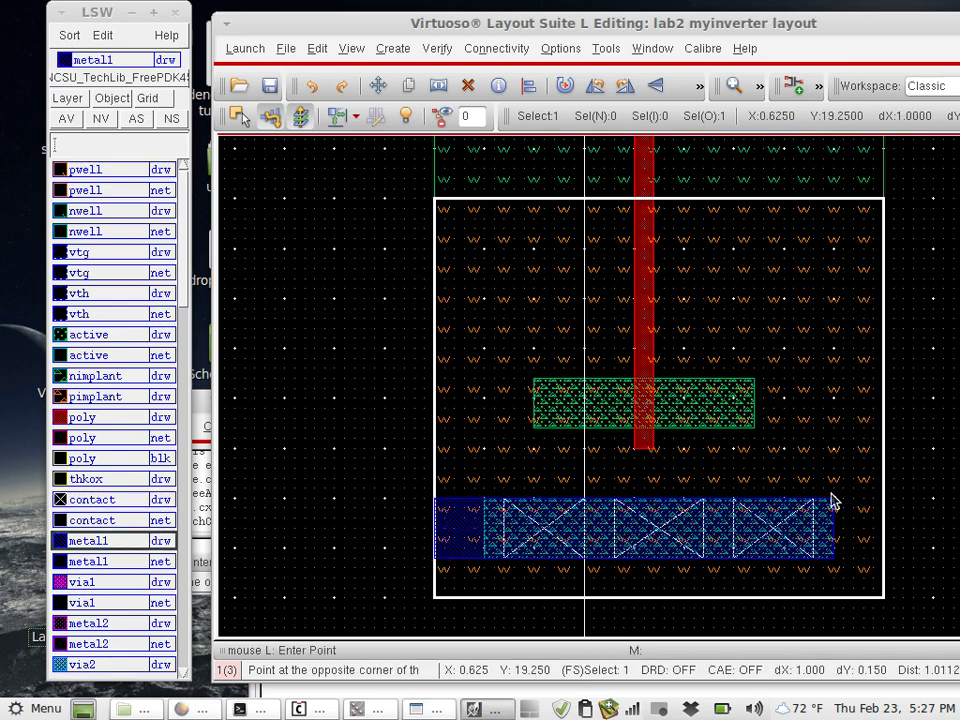